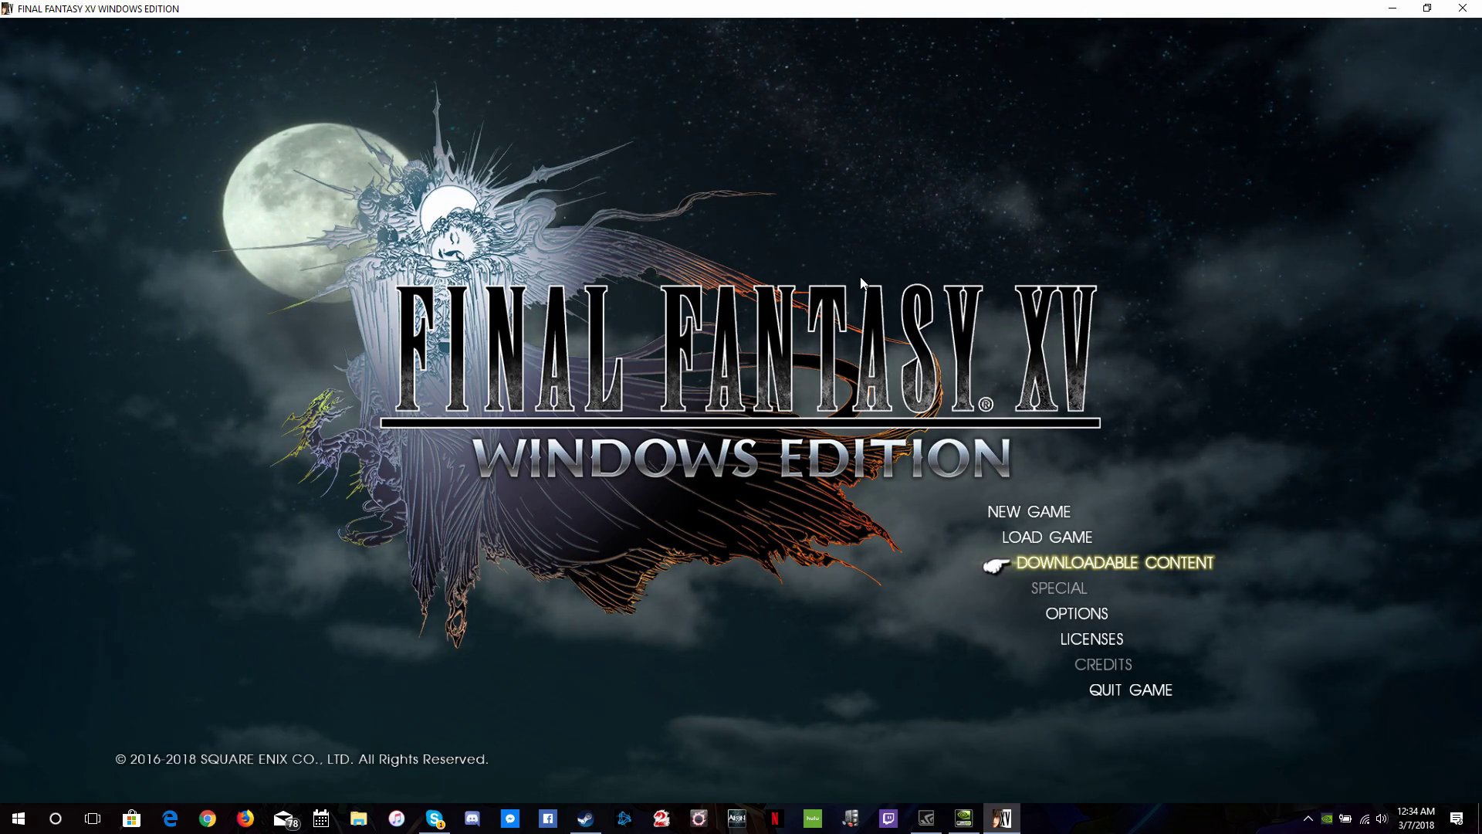
Step: Open the Graphics settings in the game's options from the title screen
{"action": "key", "text": "Down"}
{"action": "key", "text": "Down"}
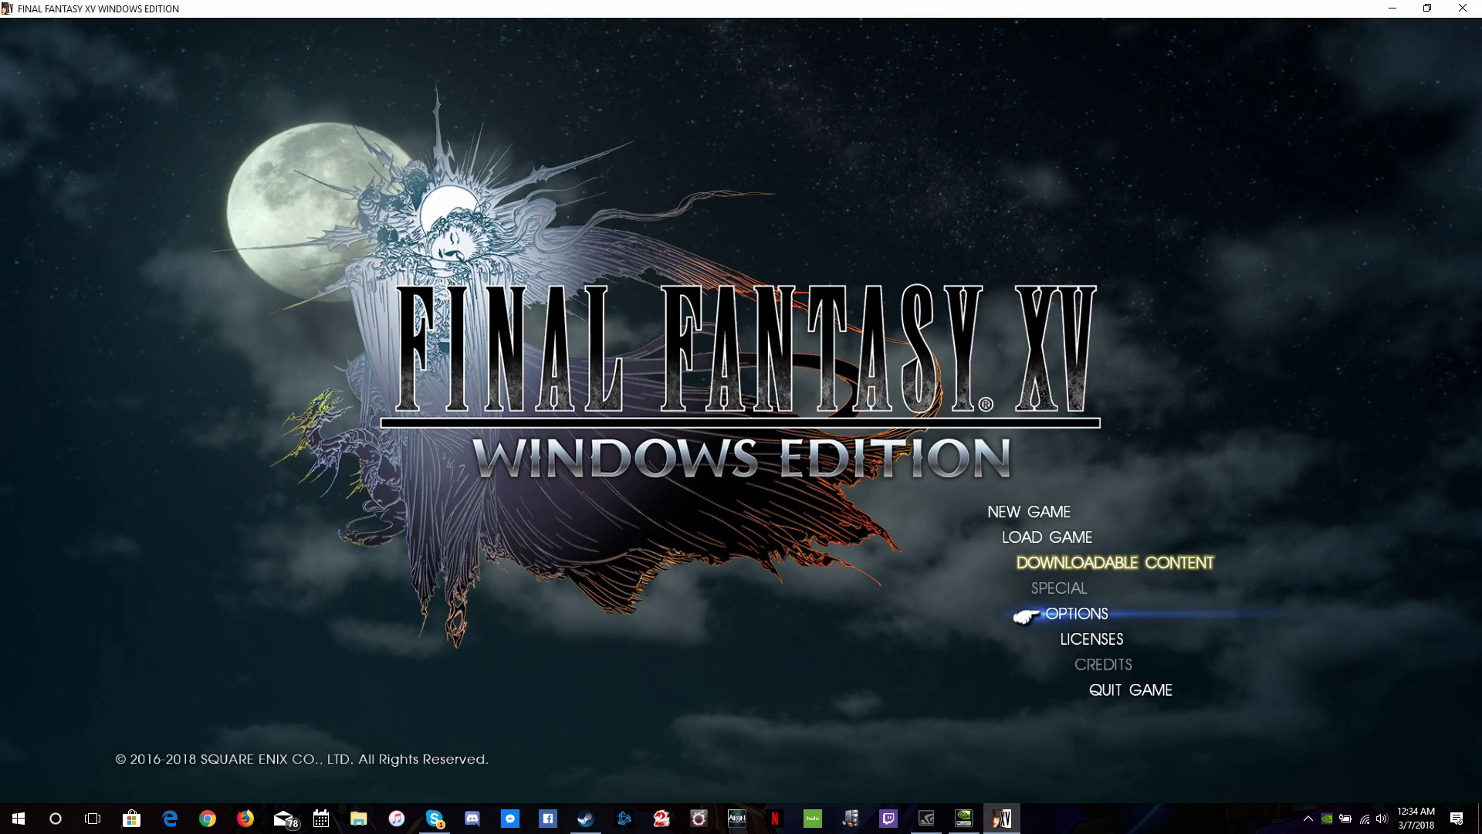
{"action": "key", "text": "Return"}
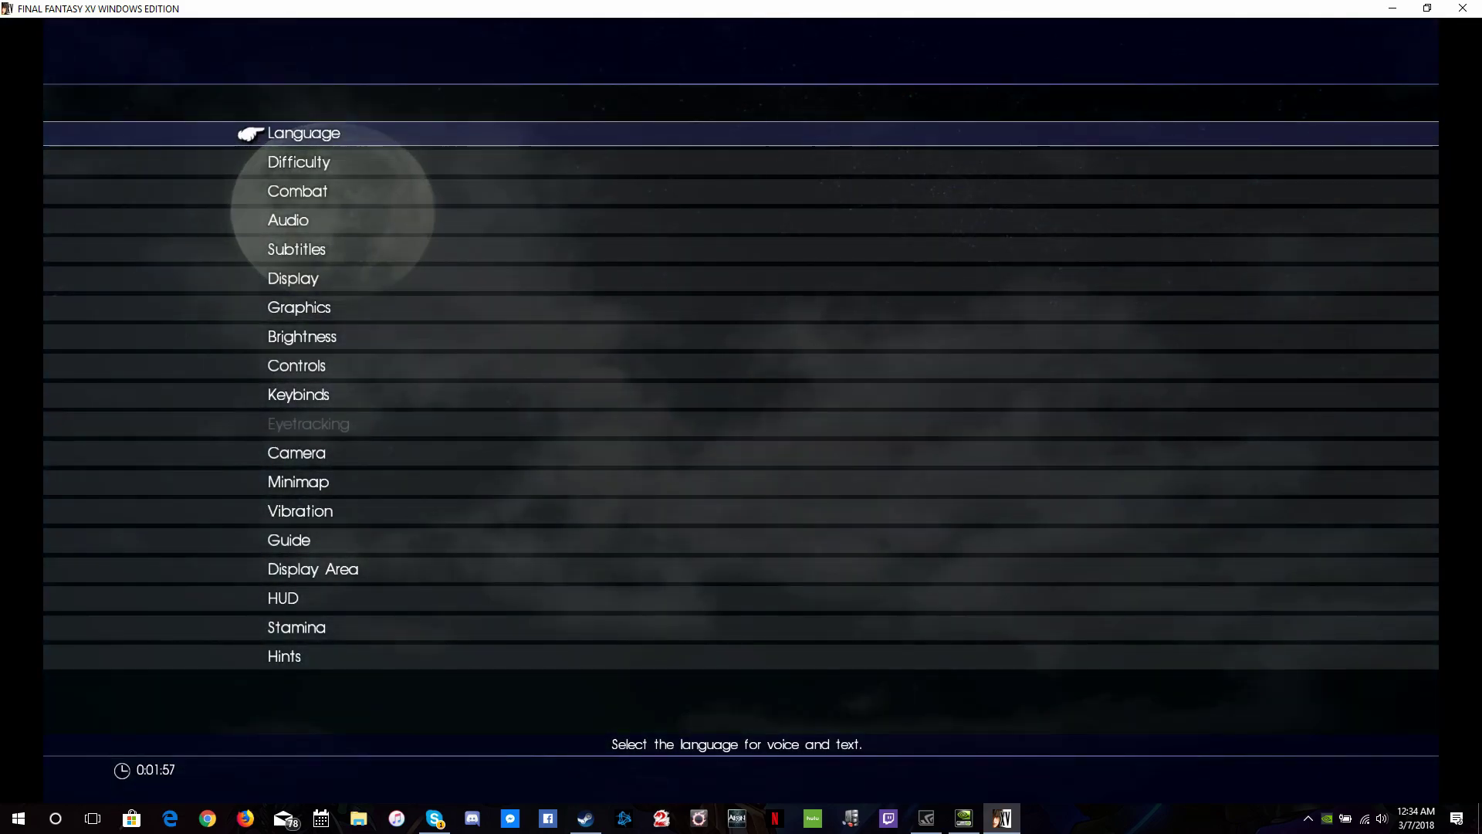
{"action": "key", "text": "Down"}
{"action": "key", "text": "Down"}
{"action": "key", "text": "Down"}
{"action": "key", "text": "Down"}
{"action": "key", "text": "Down"}
{"action": "key", "text": "Down"}
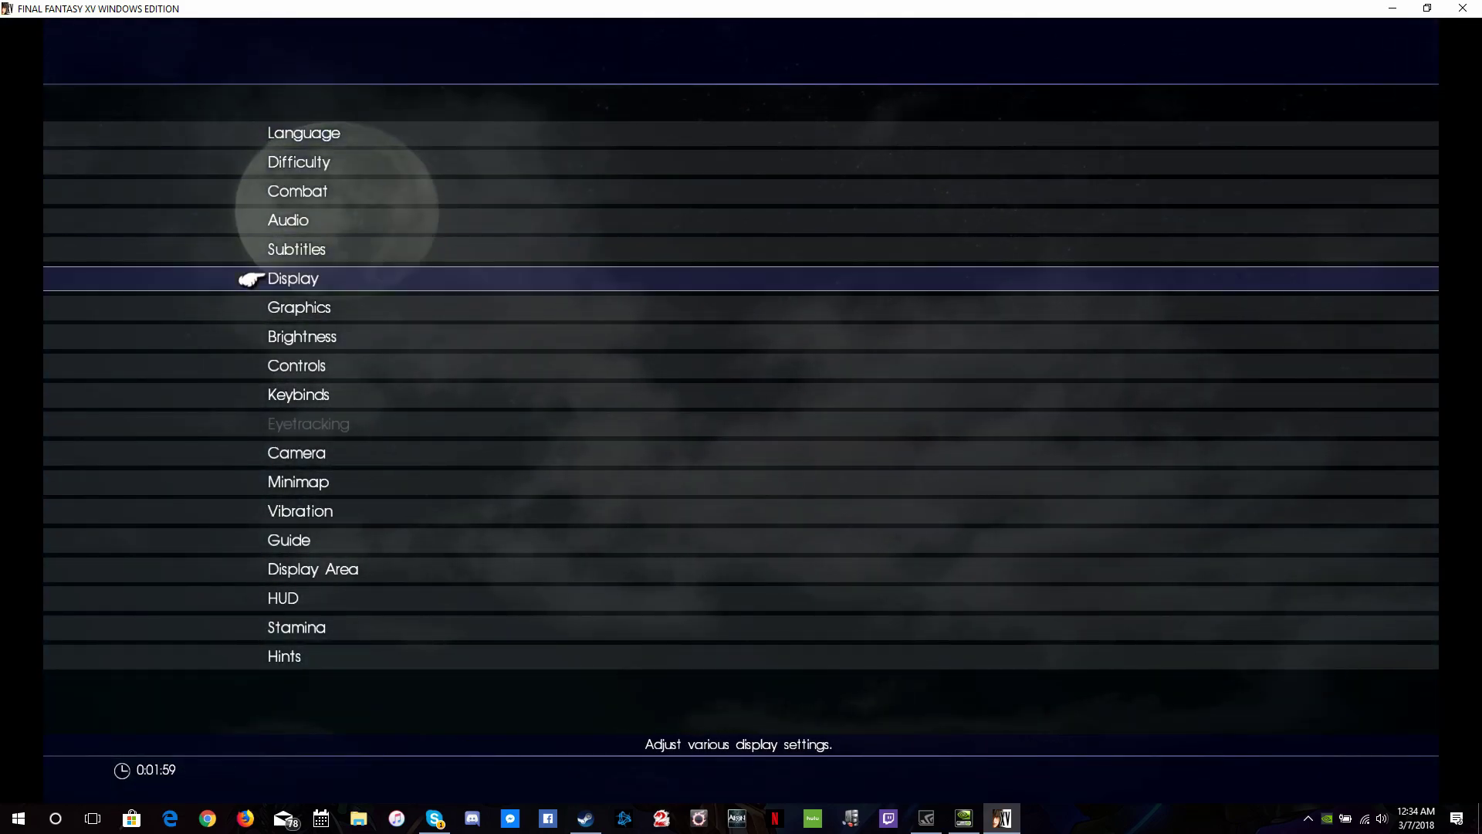
{"action": "key", "text": "Return"}
Step: Examine the available choices for the graphics Preset, from Low through Highest to Custom and Default
{"action": "key", "text": "Down"}
{"action": "key", "text": "Down"}
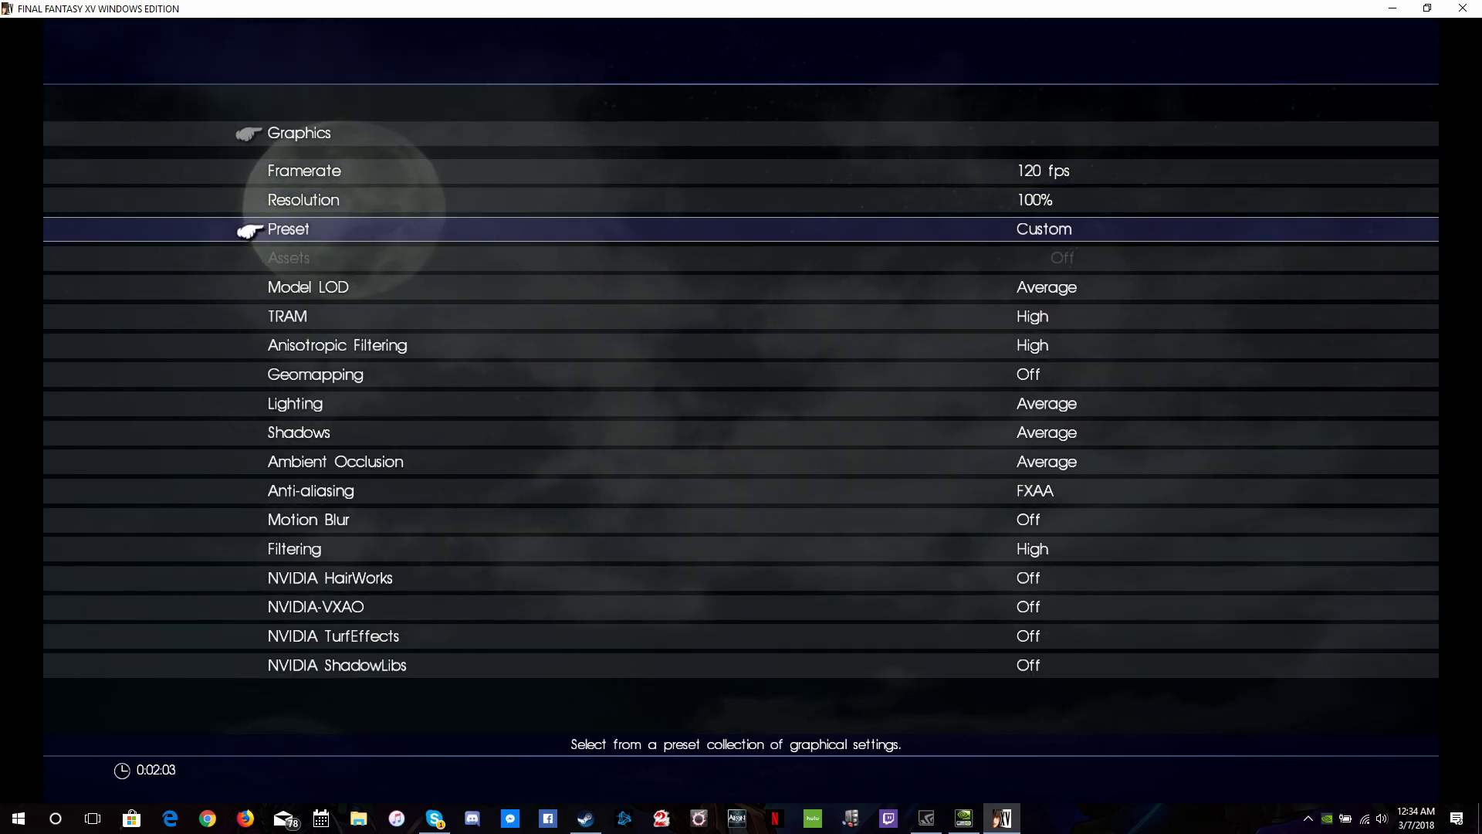
{"action": "key", "text": "Return"}
{"action": "key", "text": "Up"}
{"action": "key", "text": "Up"}
{"action": "key", "text": "Up"}
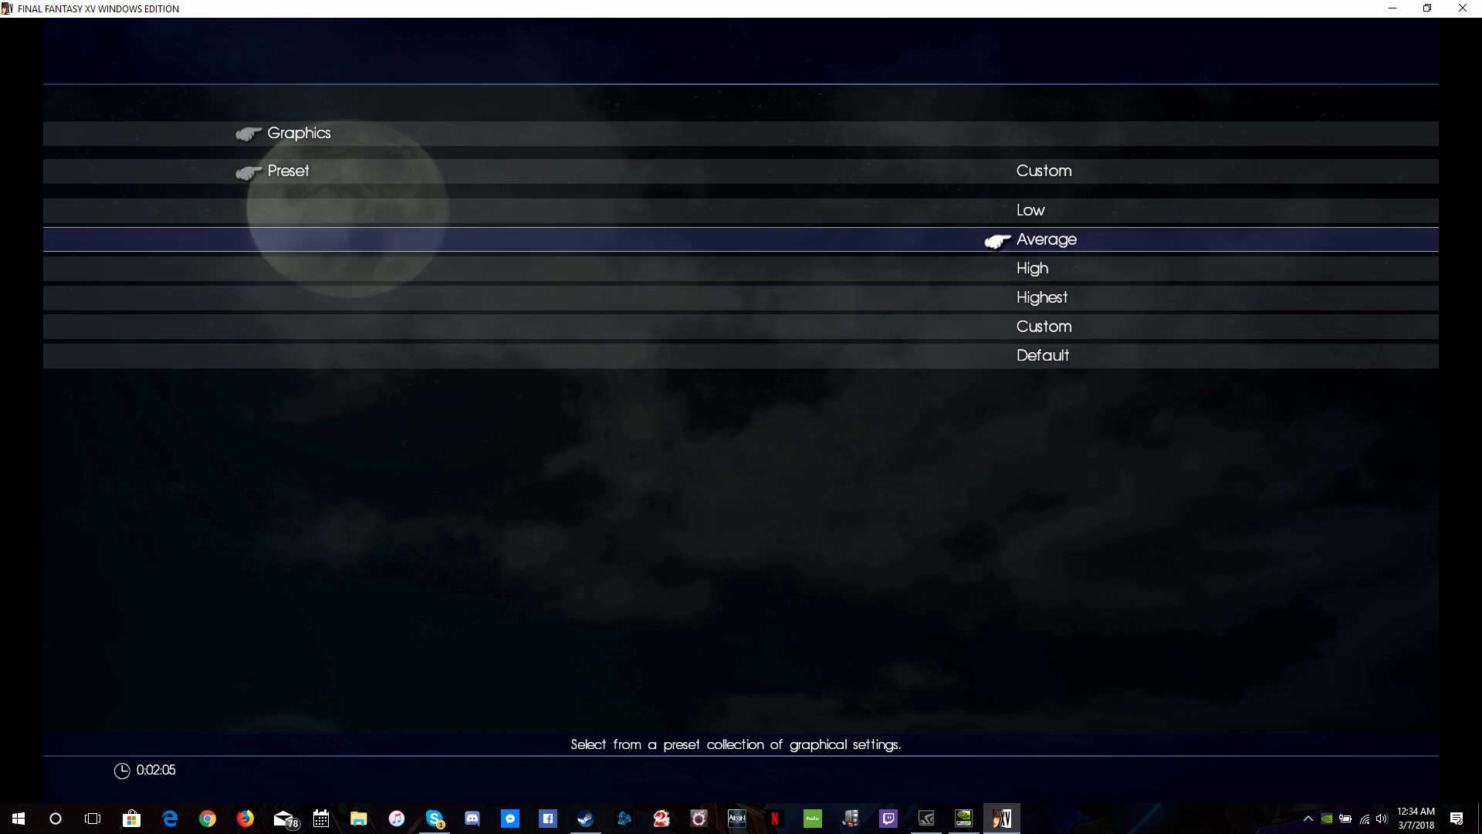
{"action": "key", "text": "Up"}
{"action": "key", "text": "Down"}
{"action": "key", "text": "Down"}
{"action": "key", "text": "Down"}
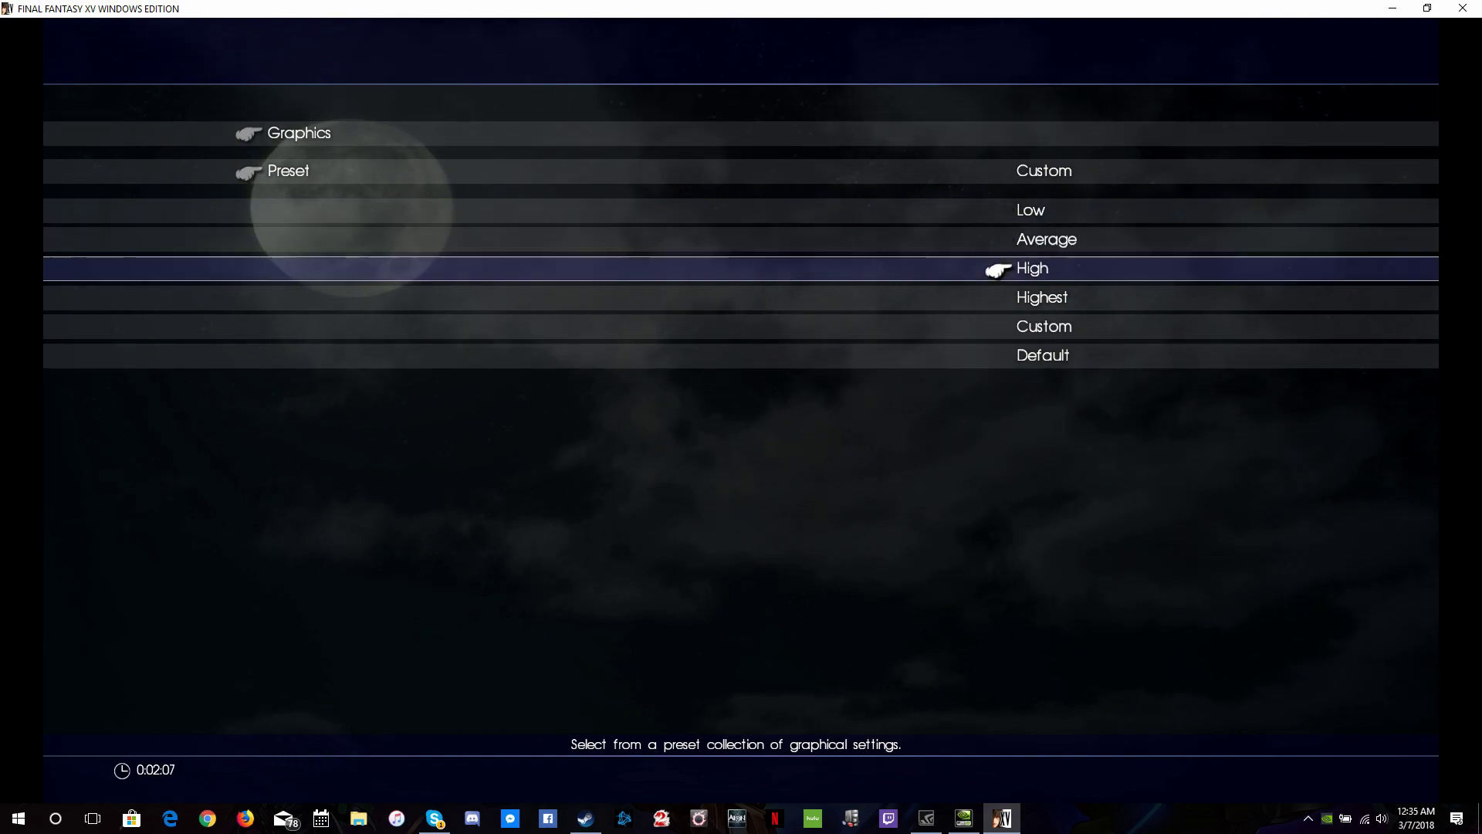
{"action": "key", "text": "Up"}
{"action": "key", "text": "Down"}
{"action": "key", "text": "Down"}
{"action": "key", "text": "Down"}
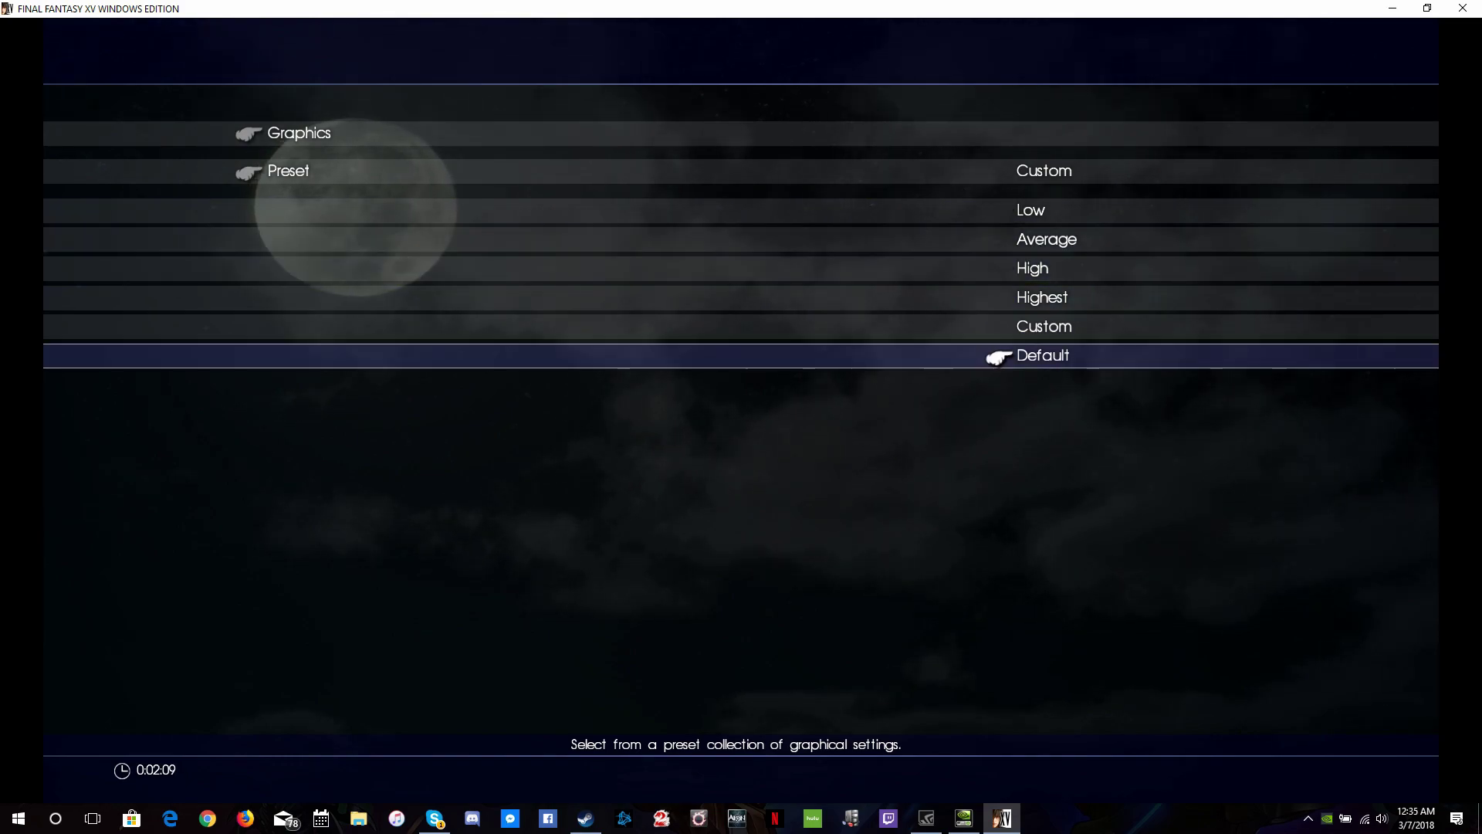
{"action": "key", "text": "Up"}
{"action": "key", "text": "Up"}
{"action": "key", "text": "Up"}
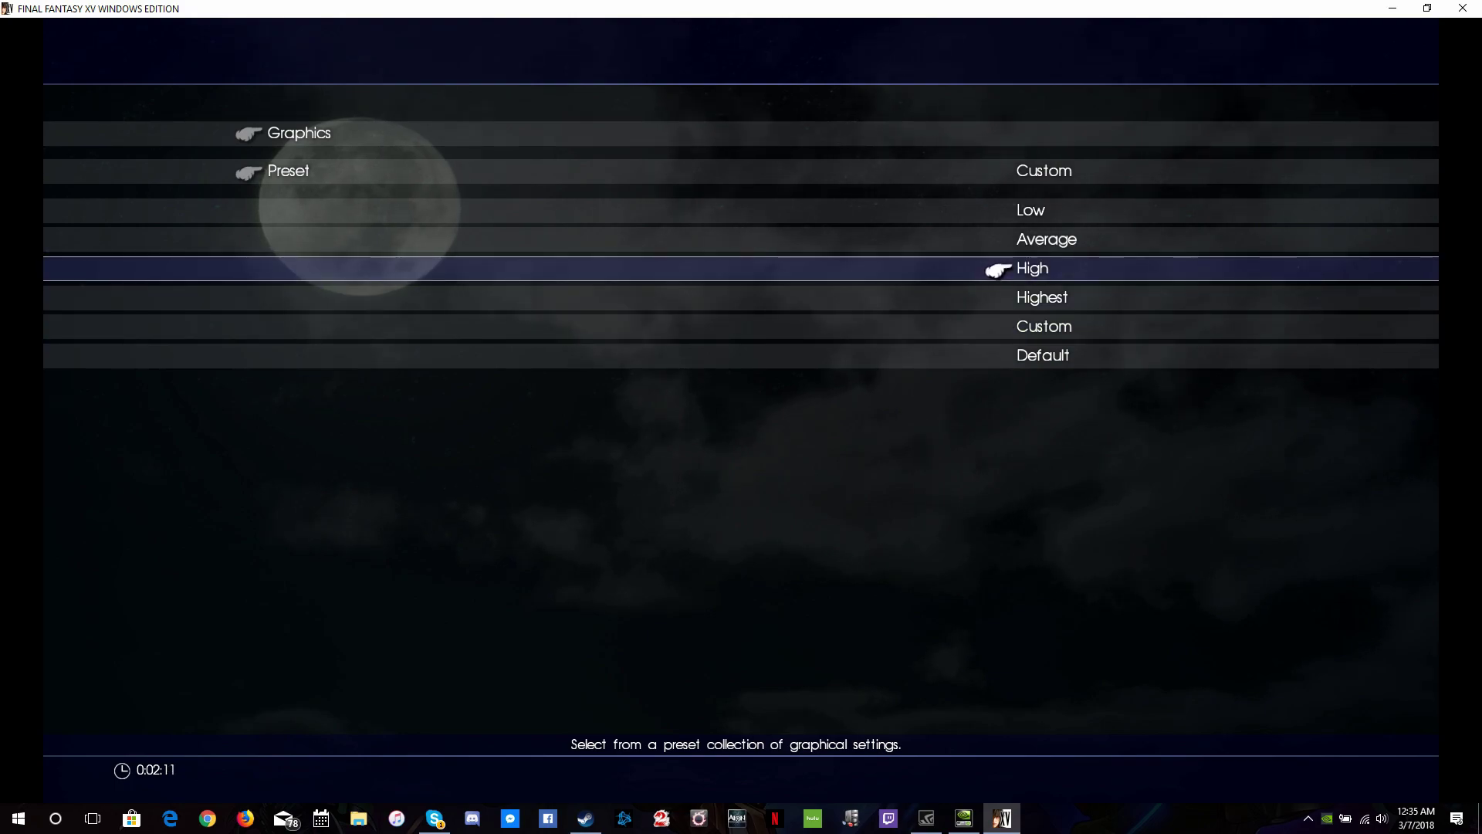
{"action": "key", "text": "Up"}
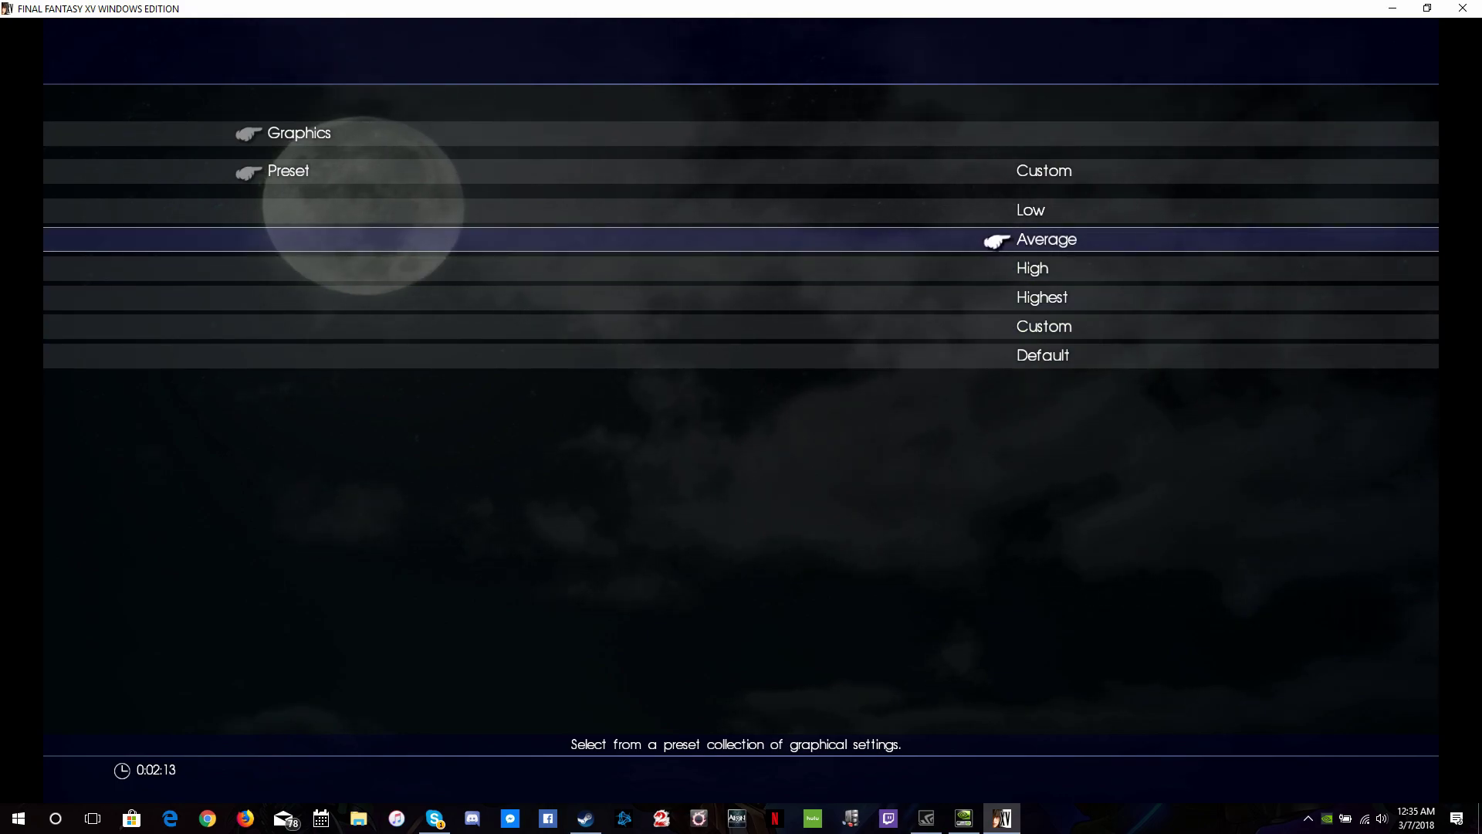
{"action": "key", "text": "Down"}
{"action": "key", "text": "Up"}
{"action": "key", "text": "Up"}
{"action": "key", "text": "Down"}
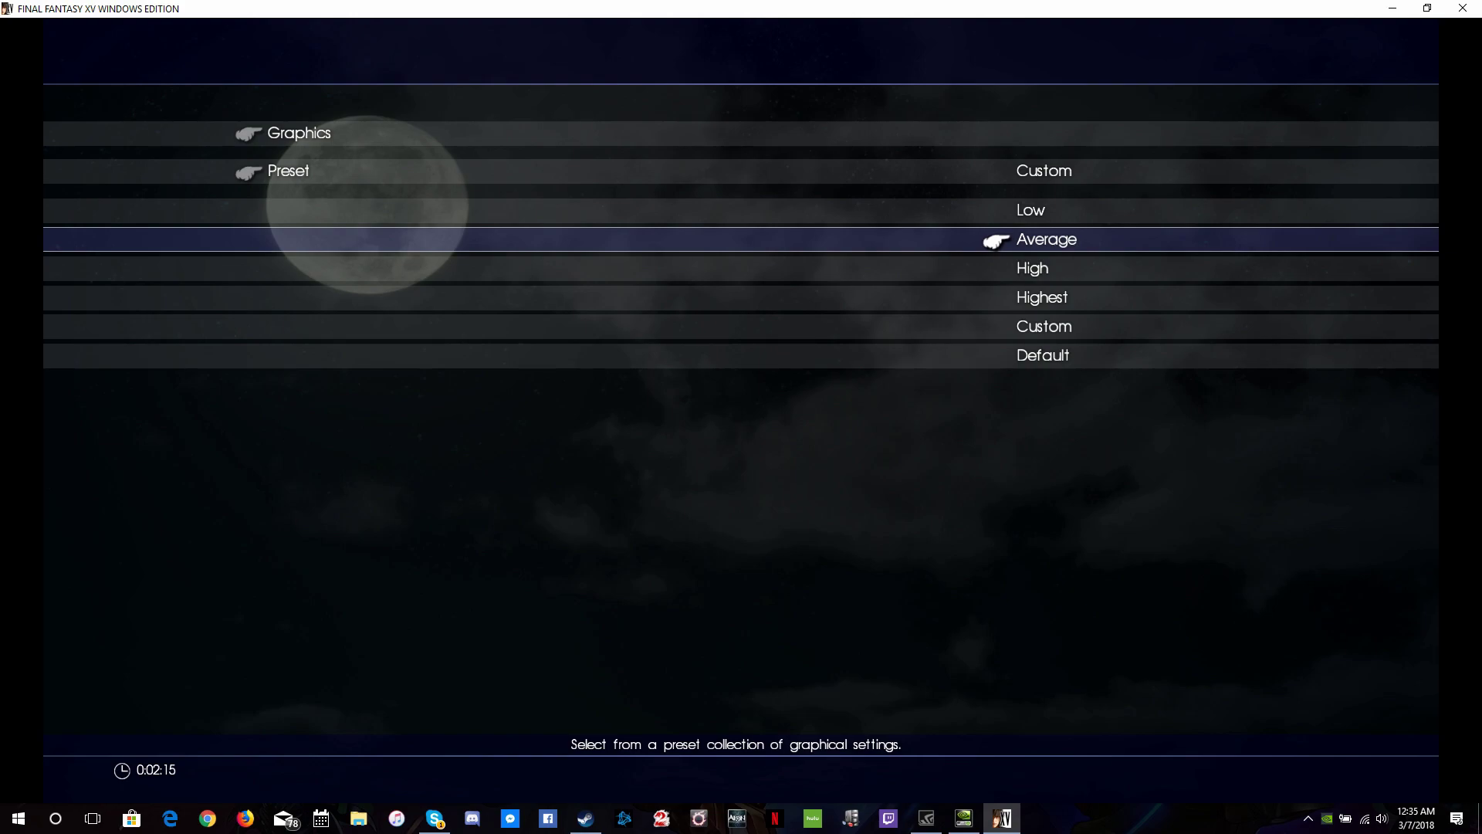
Step: Set the graphics Preset to Custom and return to the title screen
{"action": "key", "text": "Down"}
{"action": "key", "text": "Down"}
{"action": "key", "text": "Down"}
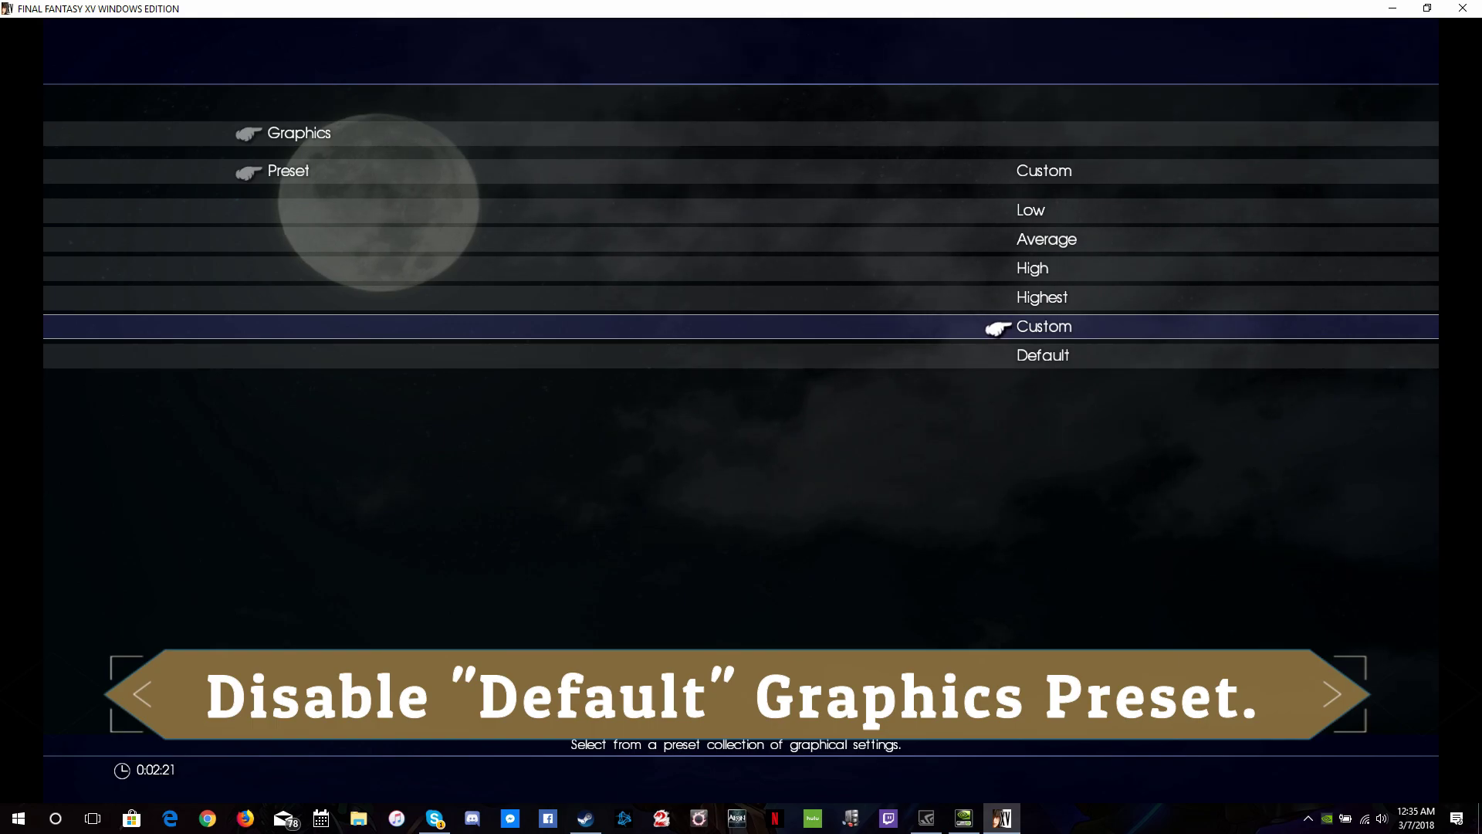
{"action": "key", "text": "Return"}
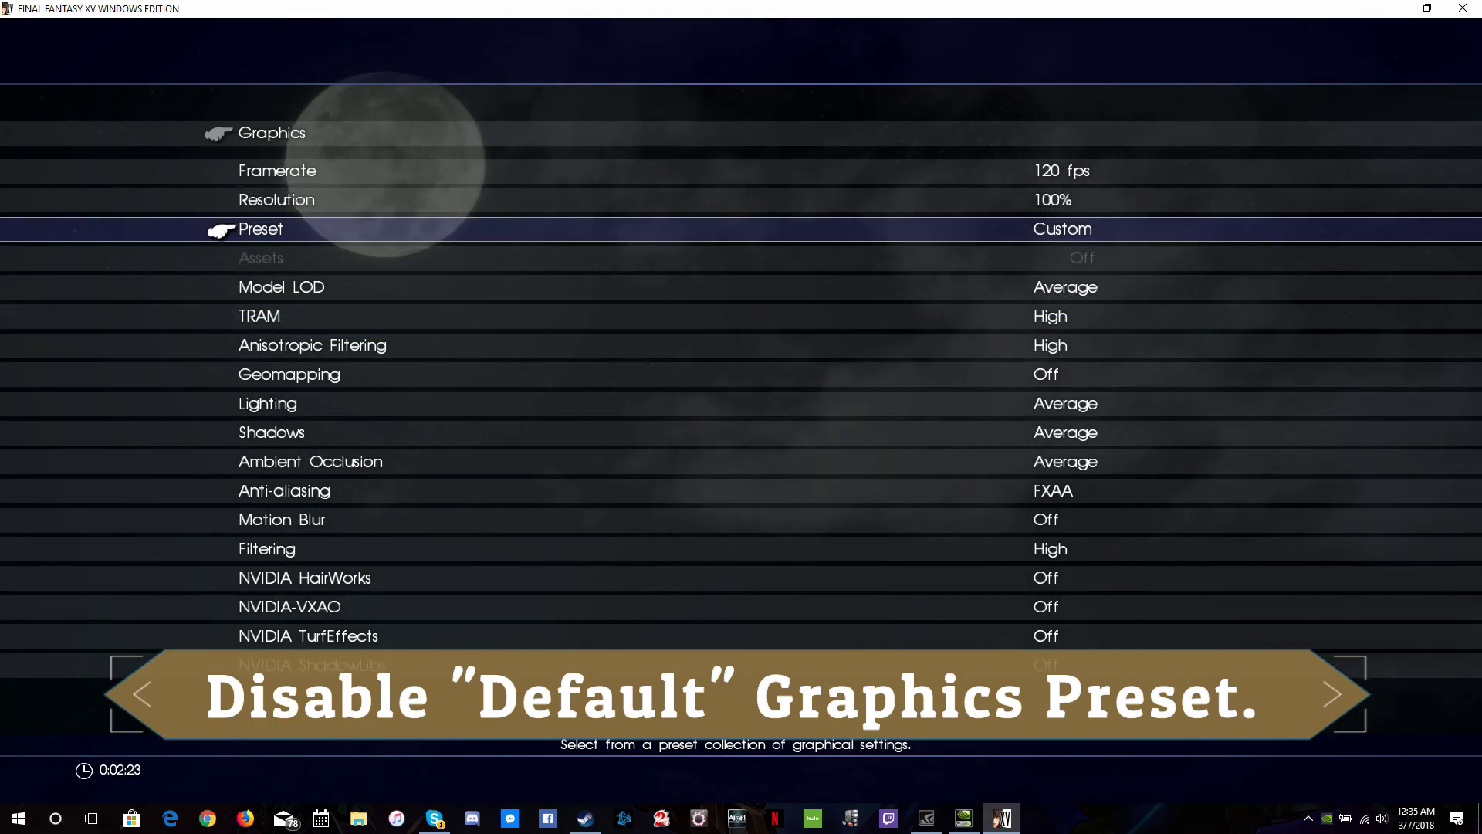
{"action": "key", "text": "Escape"}
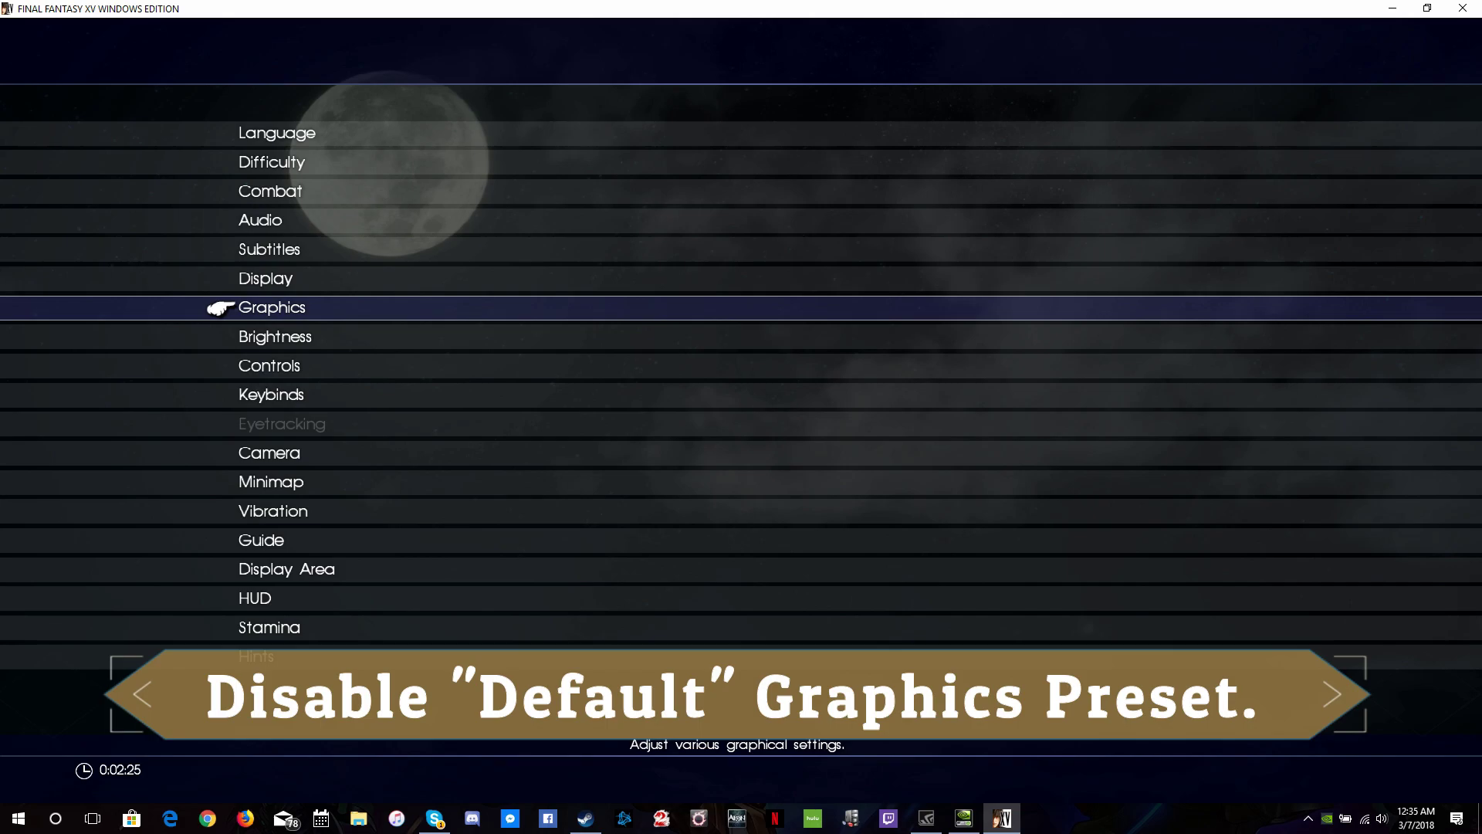
{"action": "key", "text": "Escape"}
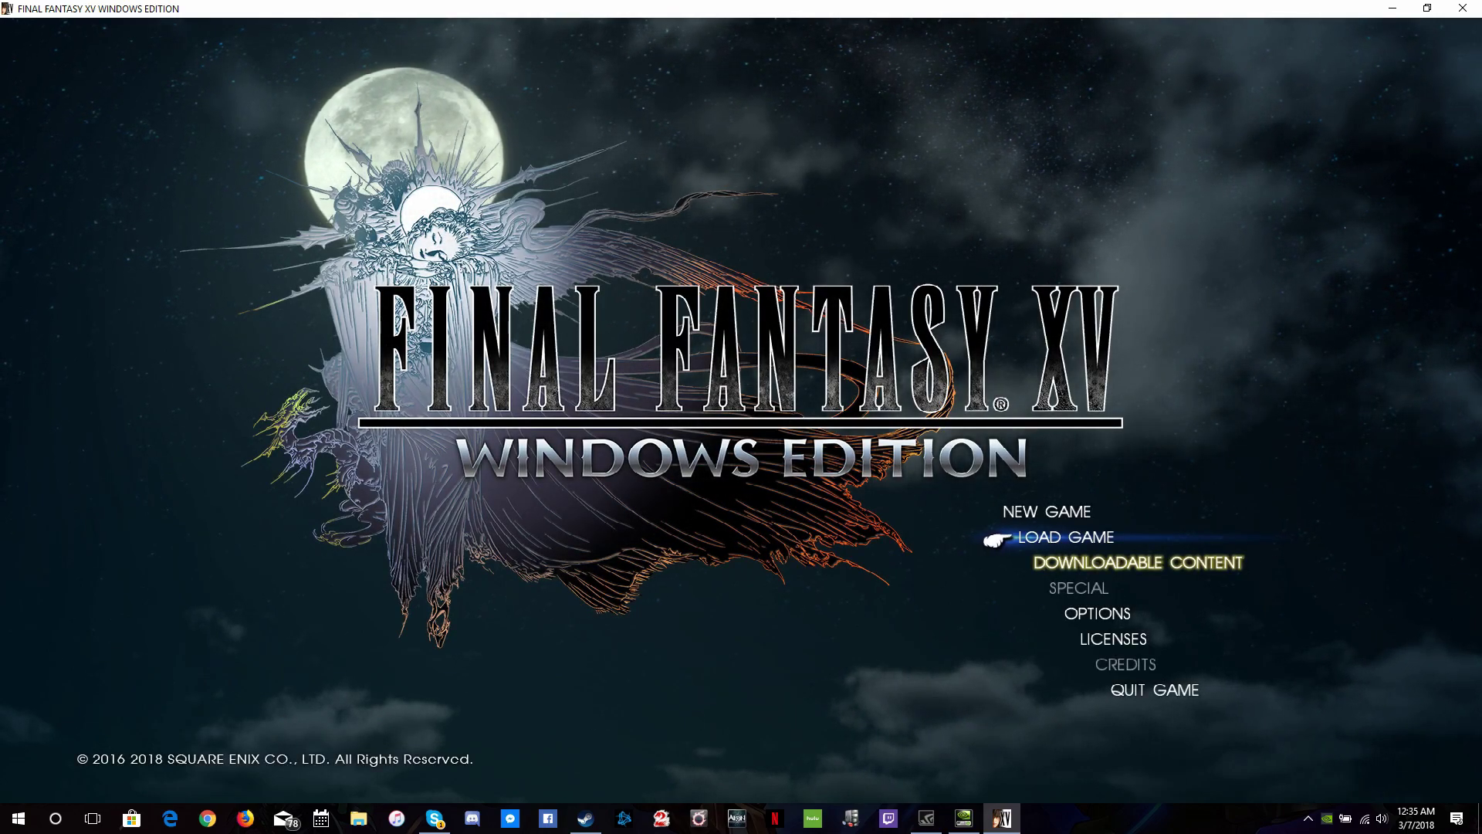
Step: Reopen the Graphics settings in the options from the title screen
{"action": "key", "text": "Down"}
{"action": "key", "text": "Down"}
{"action": "key", "text": "Down"}
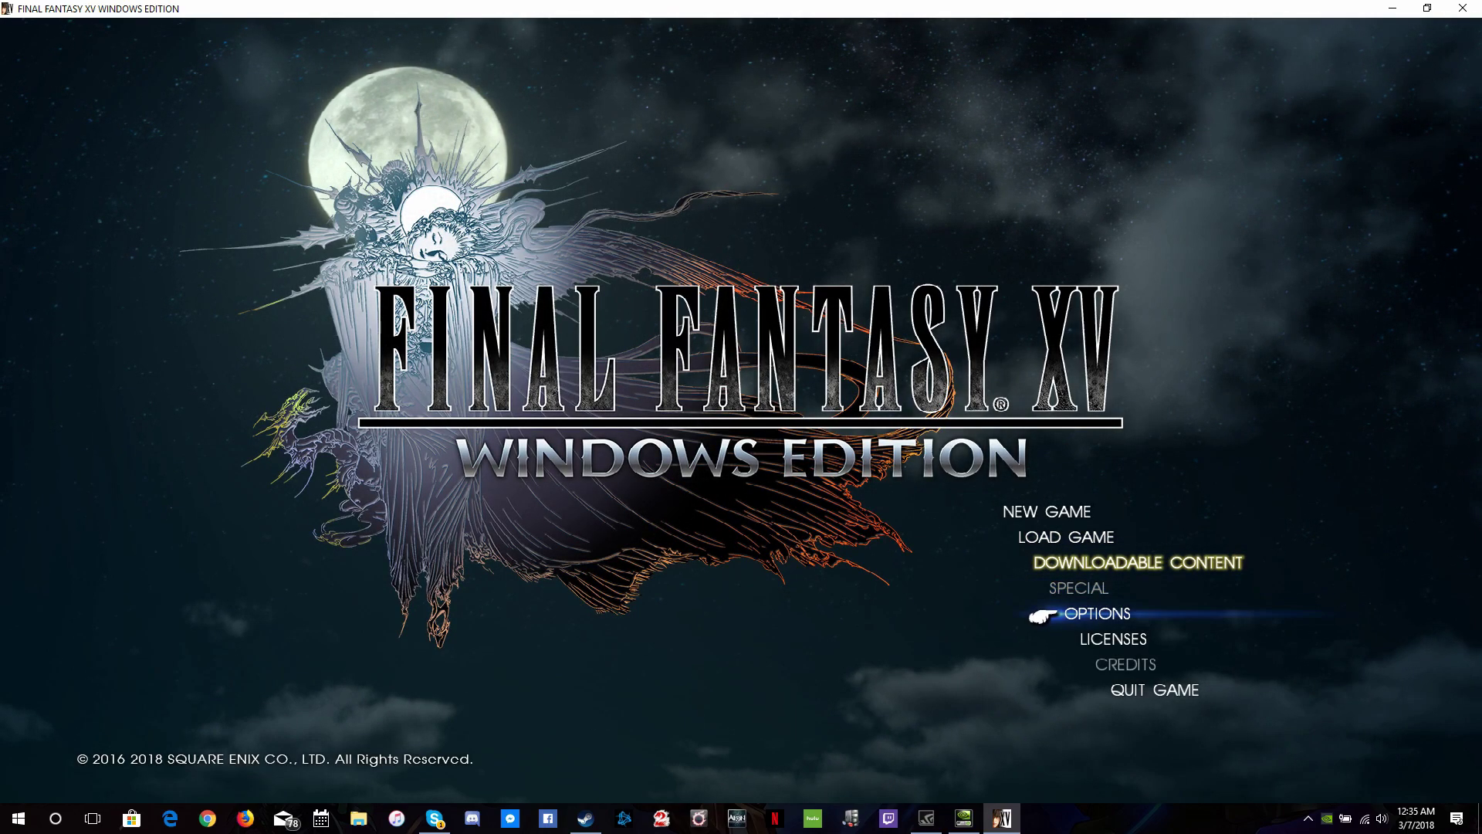
{"action": "key", "text": "Return"}
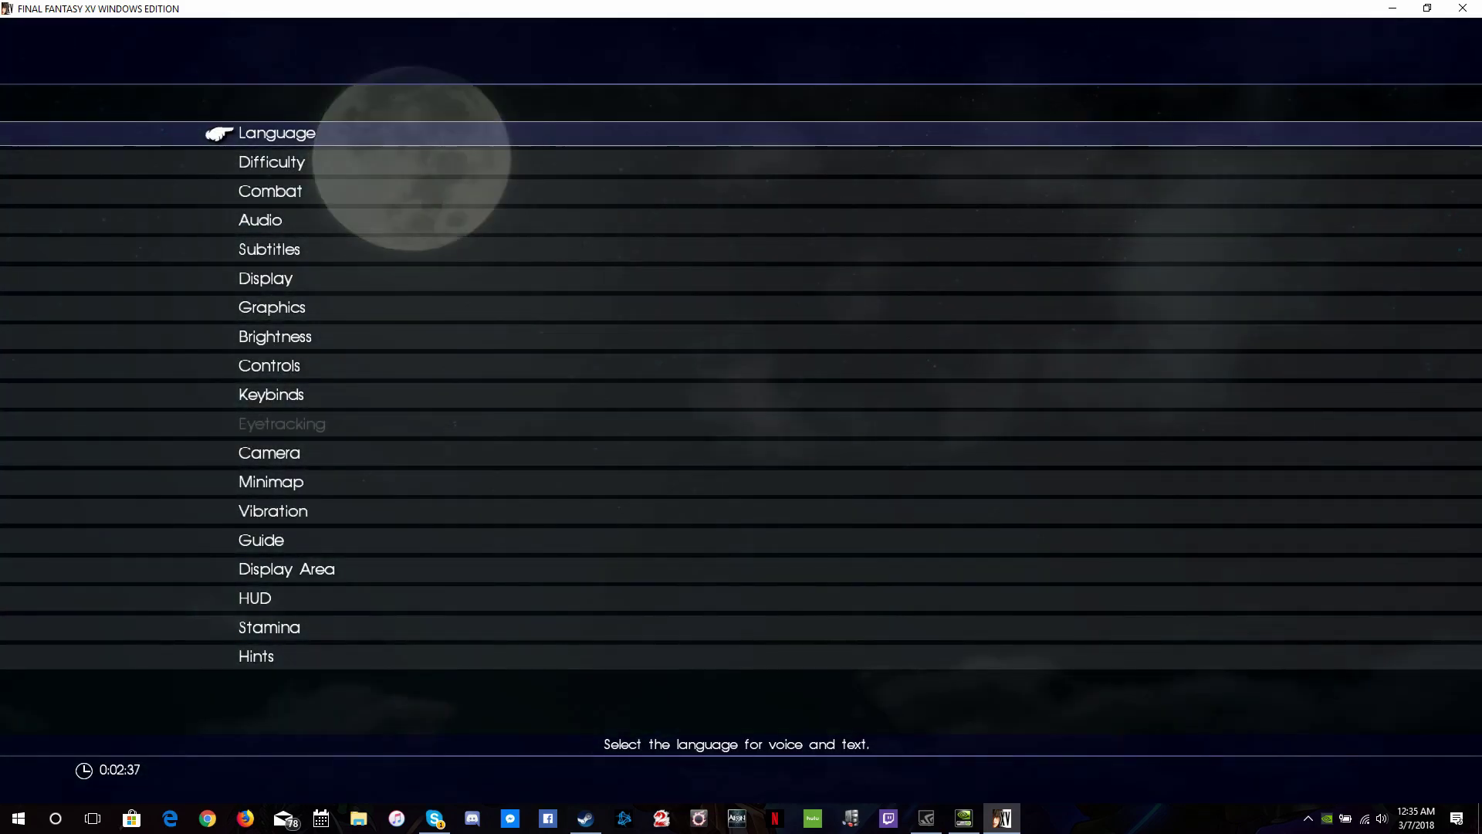
{"action": "key", "text": "Down"}
{"action": "key", "text": "Down"}
{"action": "key", "text": "Down"}
{"action": "key", "text": "Down"}
{"action": "key", "text": "Down"}
{"action": "key", "text": "Down"}
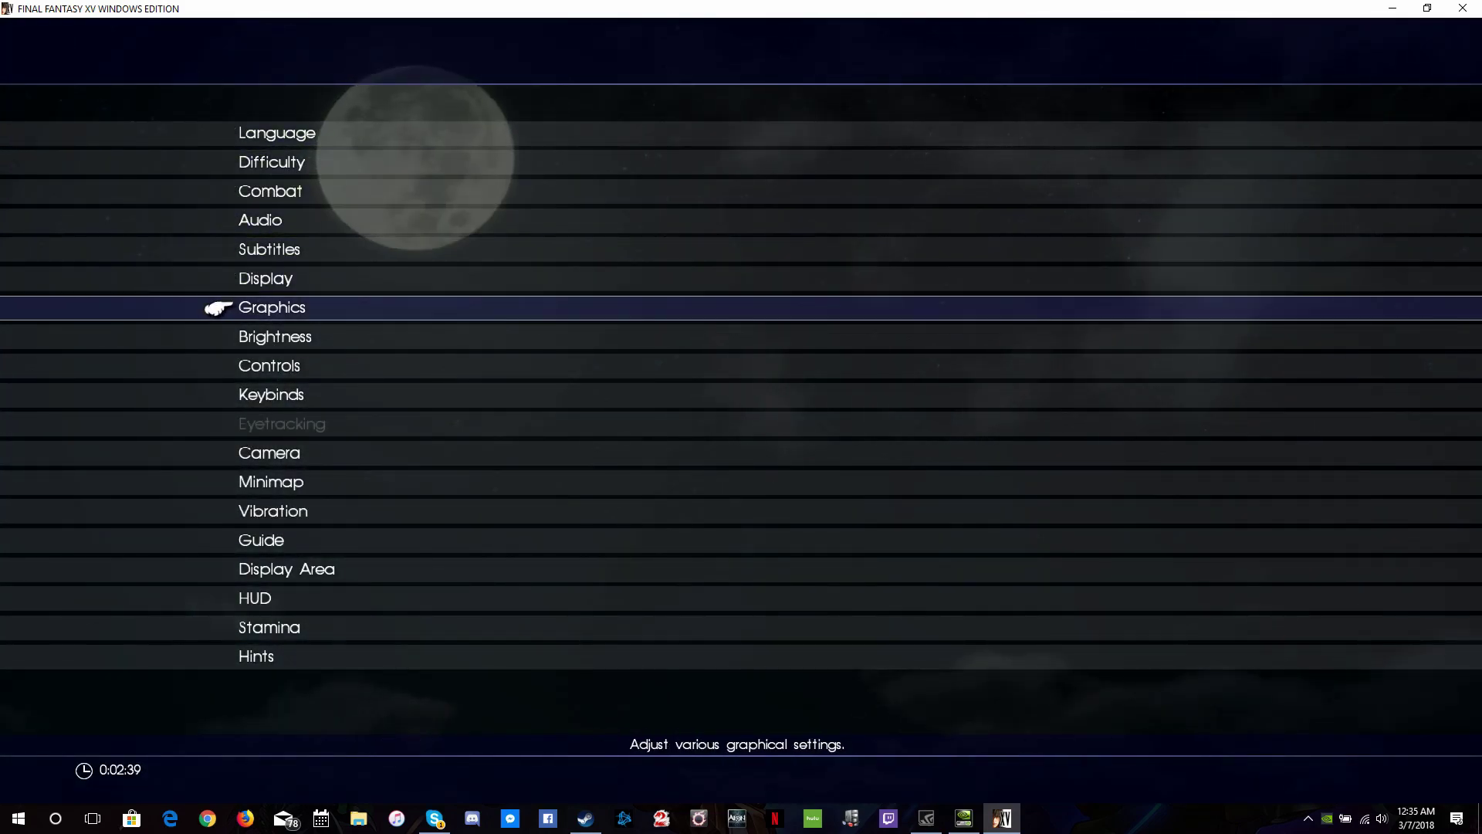
{"action": "key", "text": "Return"}
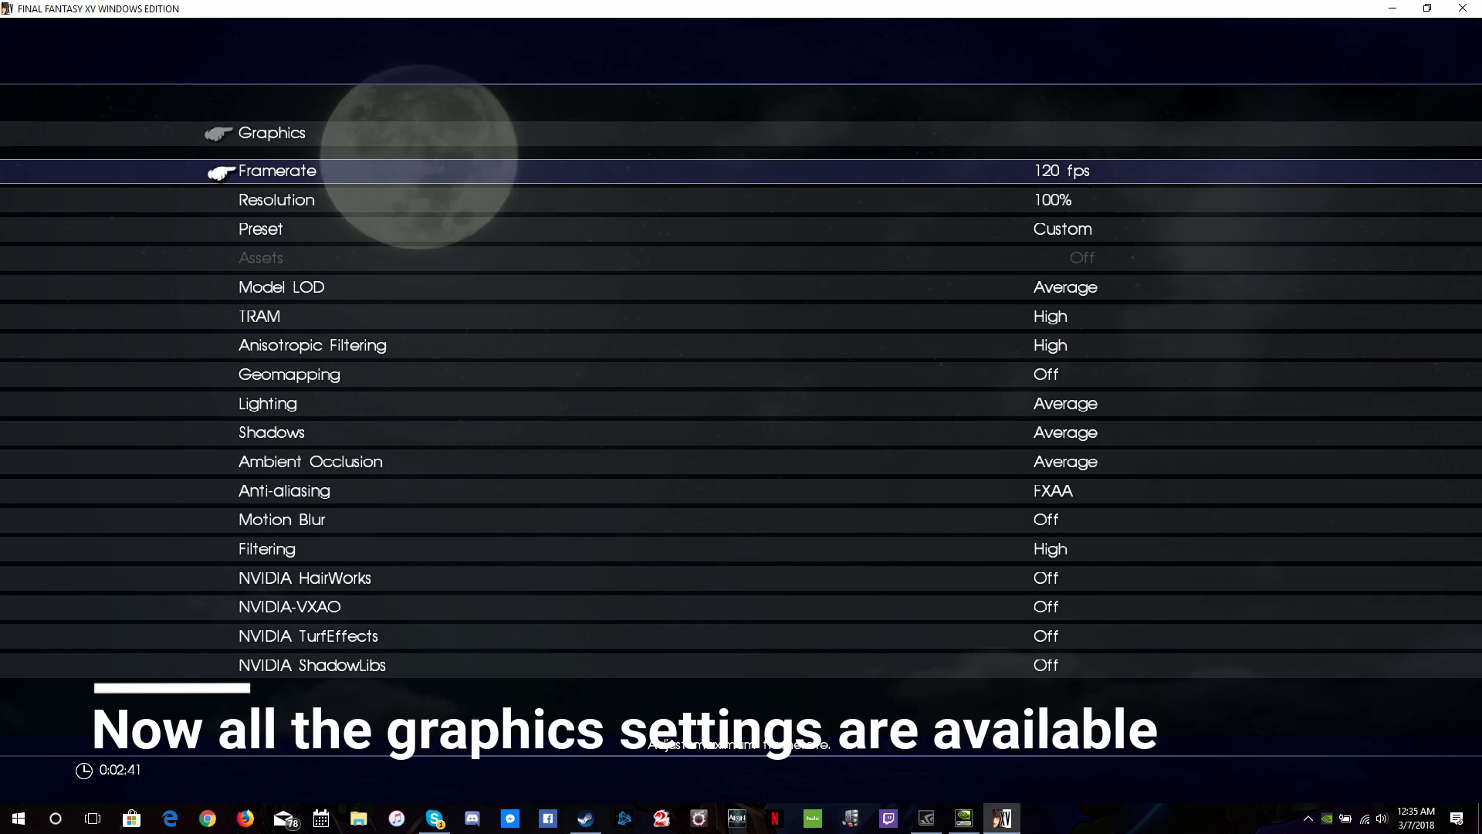
Step: Look through the individual graphics settings from Framerate down to Motion Blur
{"action": "key", "text": "Down"}
{"action": "key", "text": "Down"}
{"action": "key", "text": "Down"}
{"action": "key", "text": "Down"}
{"action": "key", "text": "Down"}
{"action": "key", "text": "Down"}
{"action": "key", "text": "Down"}
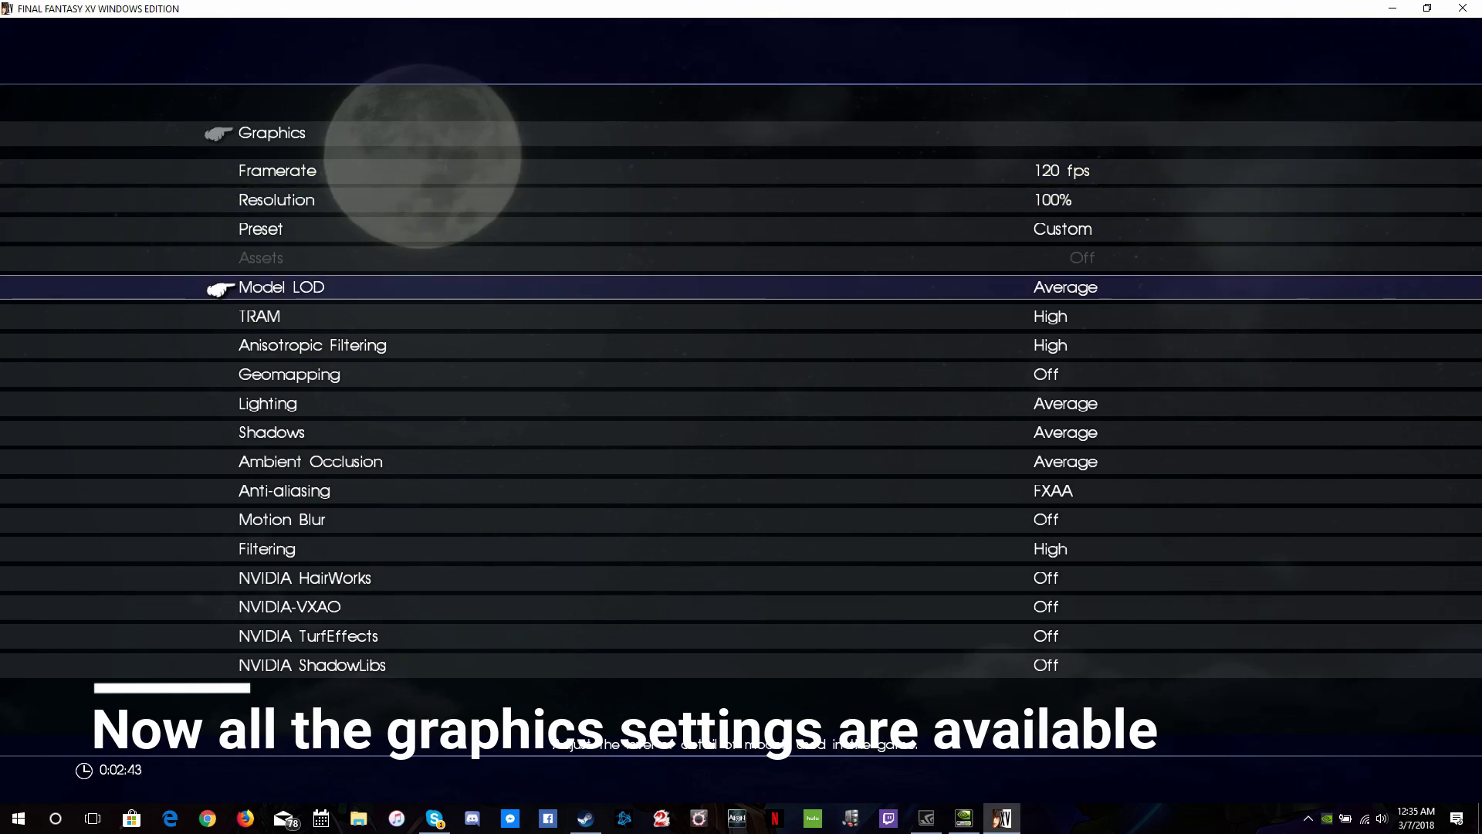
{"action": "key", "text": "Down"}
{"action": "key", "text": "Down"}
{"action": "key", "text": "Down"}
{"action": "key", "text": "Down"}
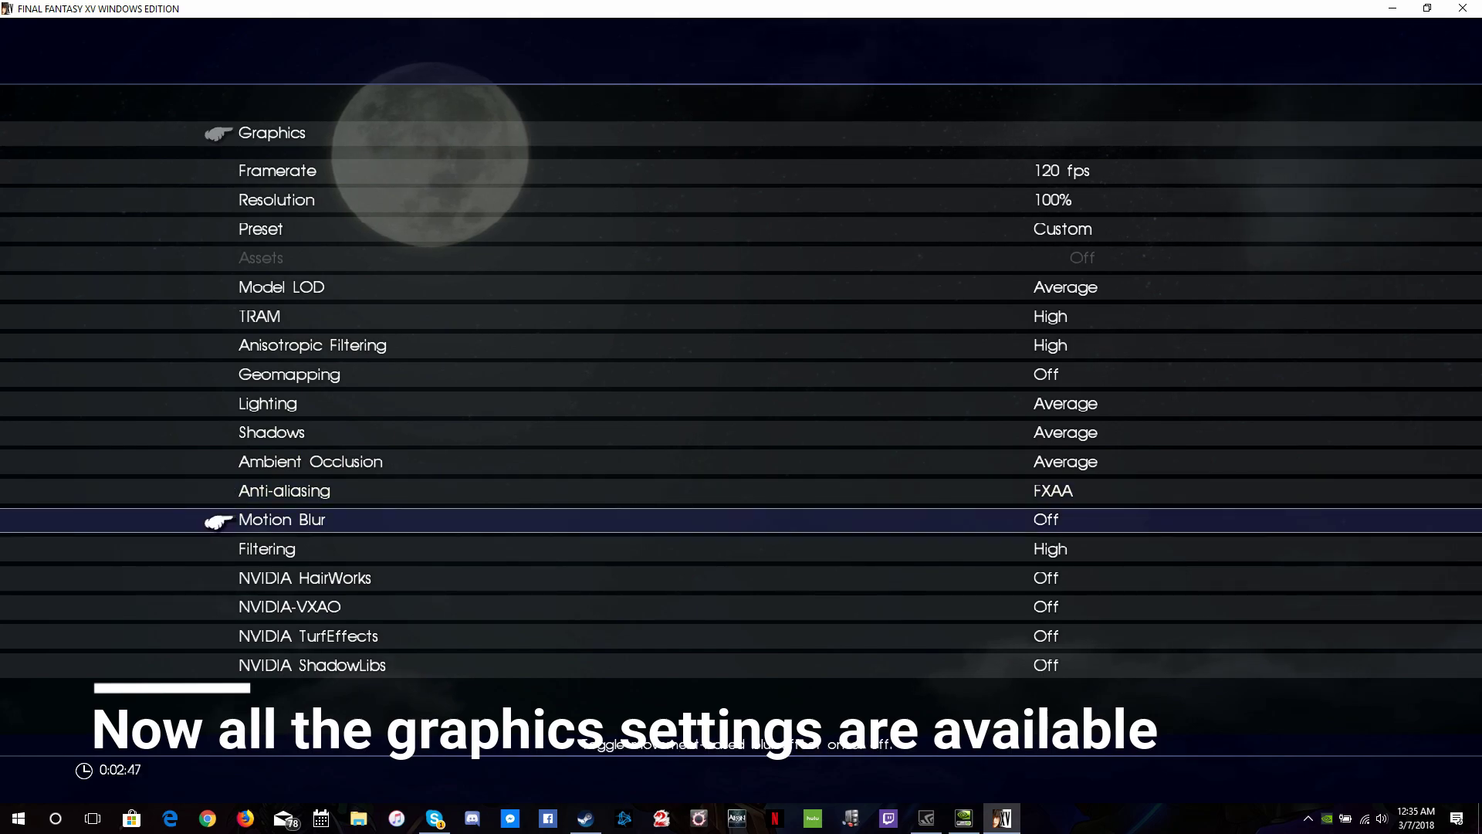
Step: Set the Anti-aliasing algorithm to FXAA in the Graphics settings
{"action": "key", "text": "Up"}
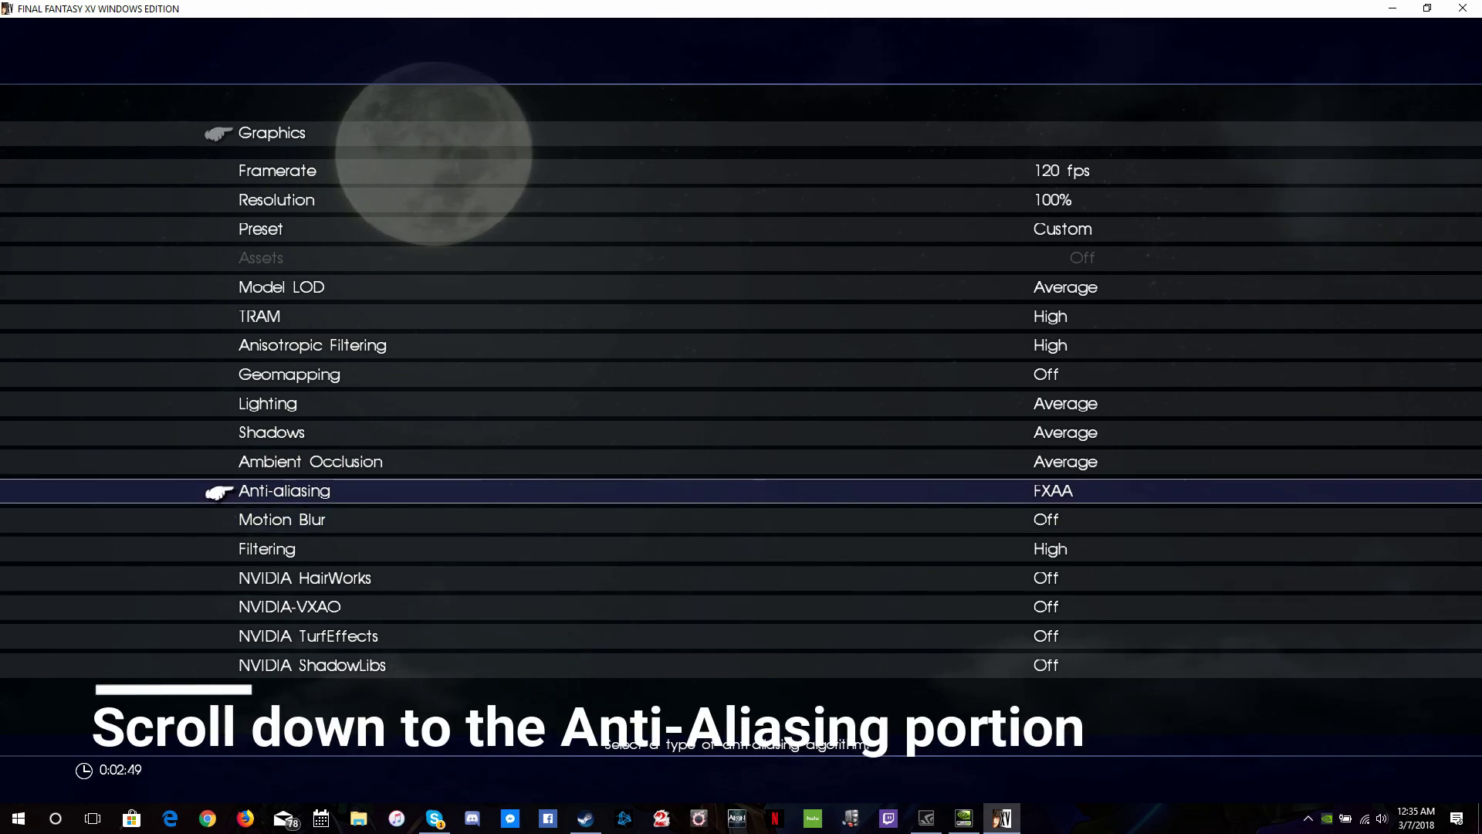
{"action": "key", "text": "Up"}
{"action": "key", "text": "Down"}
{"action": "key", "text": "Up"}
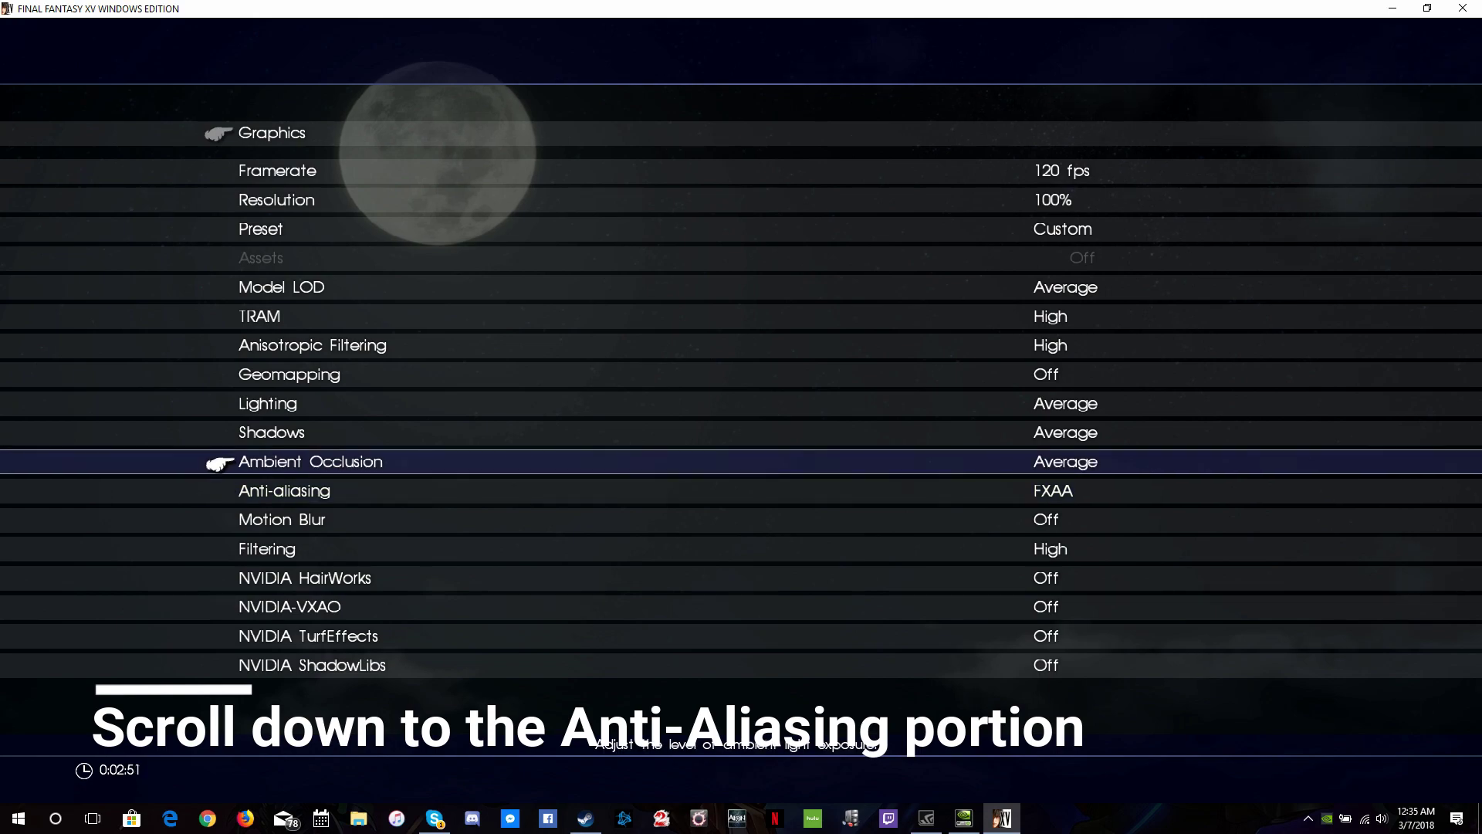
{"action": "key", "text": "Down"}
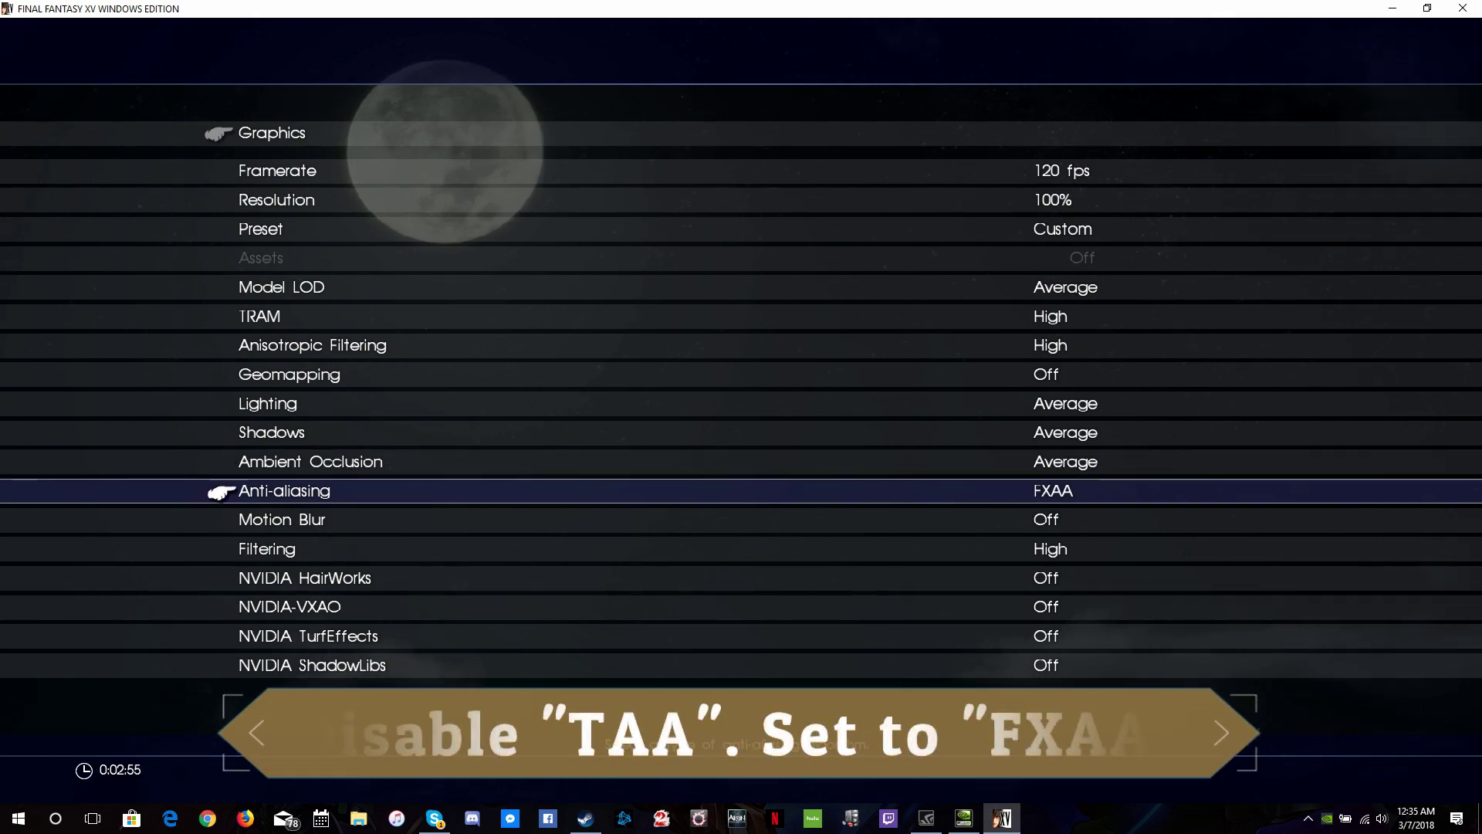
{"action": "key", "text": "Return"}
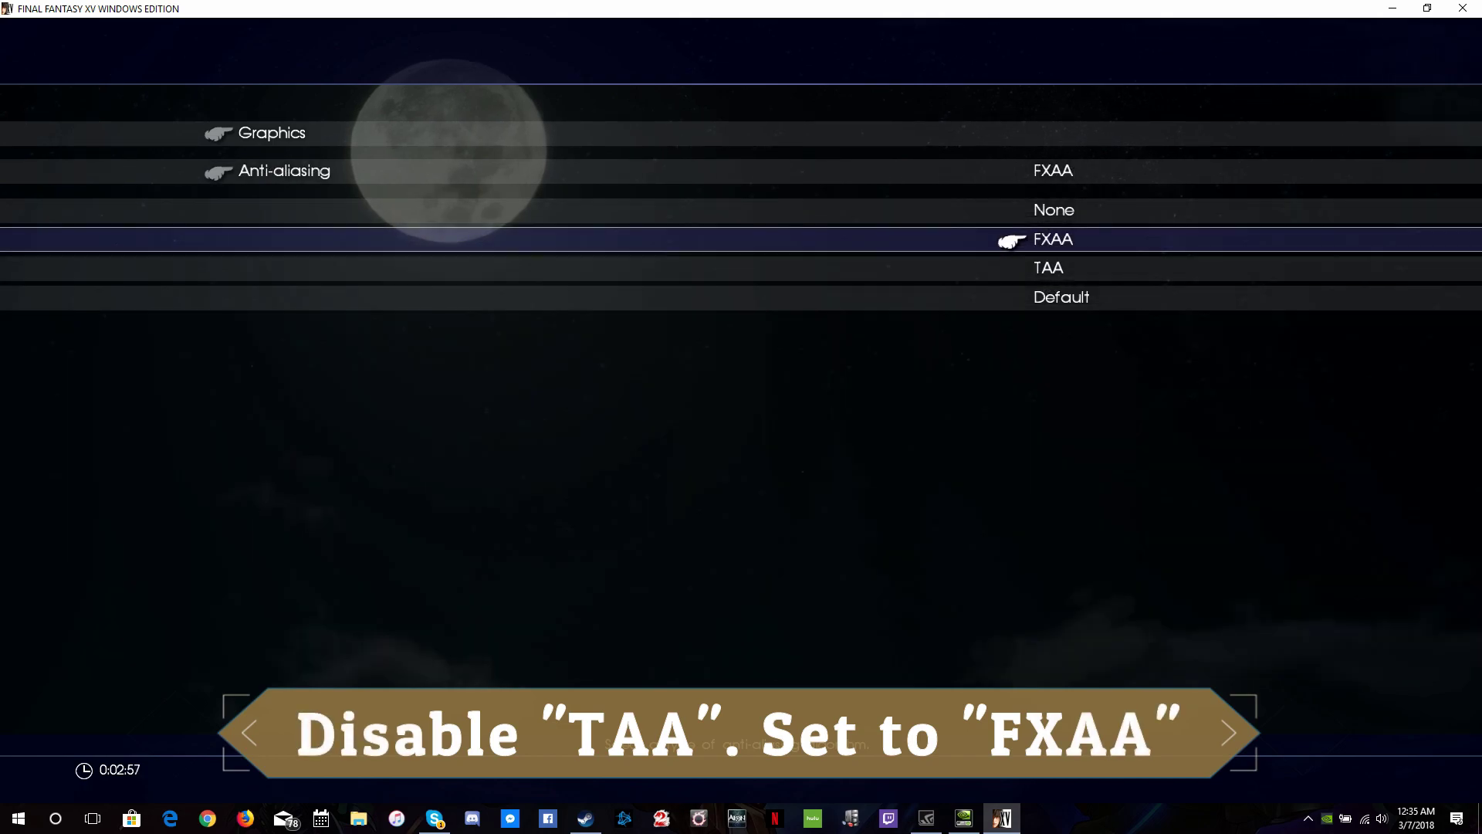
{"action": "key", "text": "Down"}
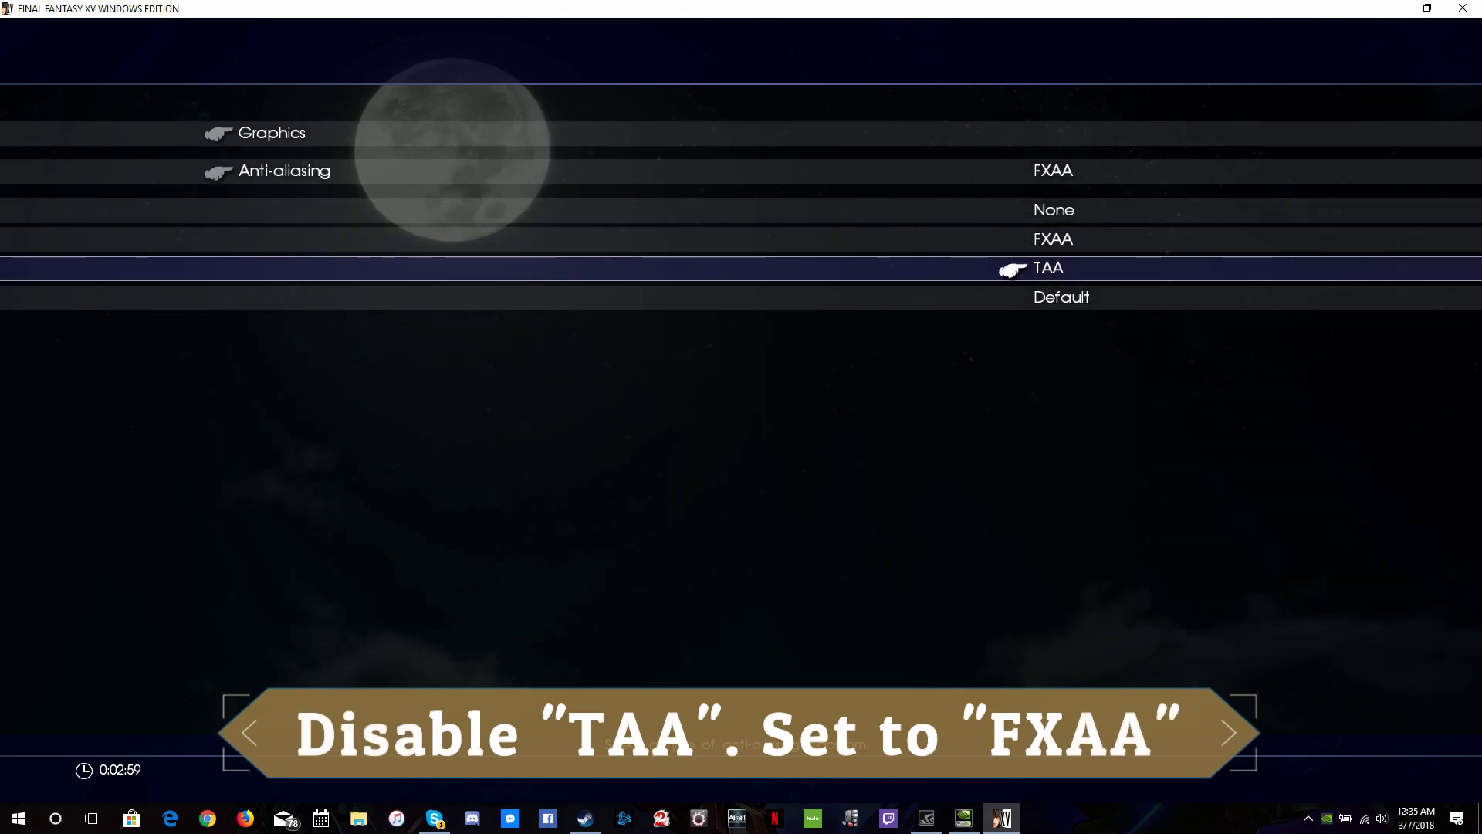
{"action": "key", "text": "Up"}
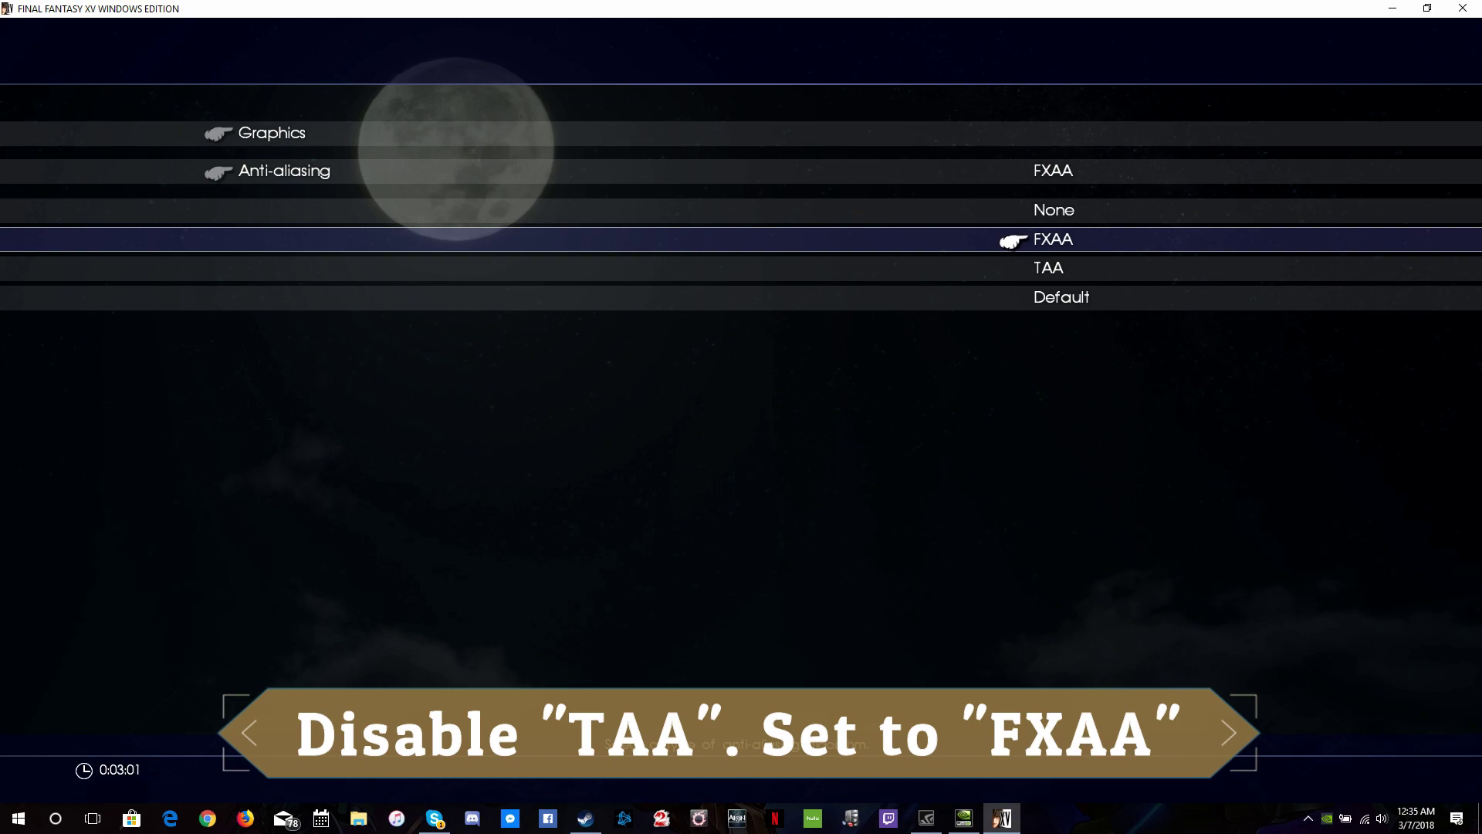
{"action": "key", "text": "Up"}
{"action": "key", "text": "Down"}
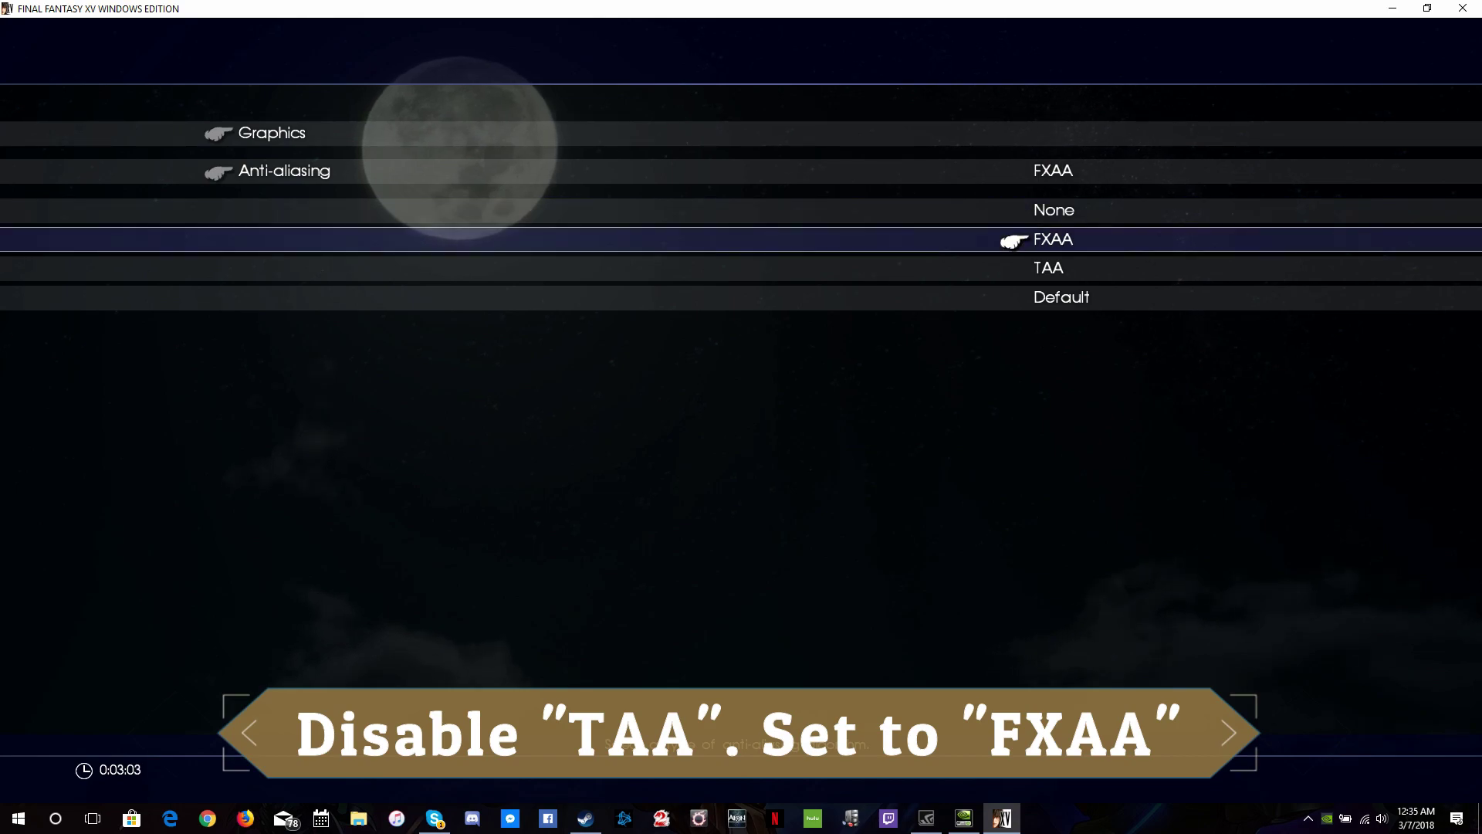
{"action": "key", "text": "Up"}
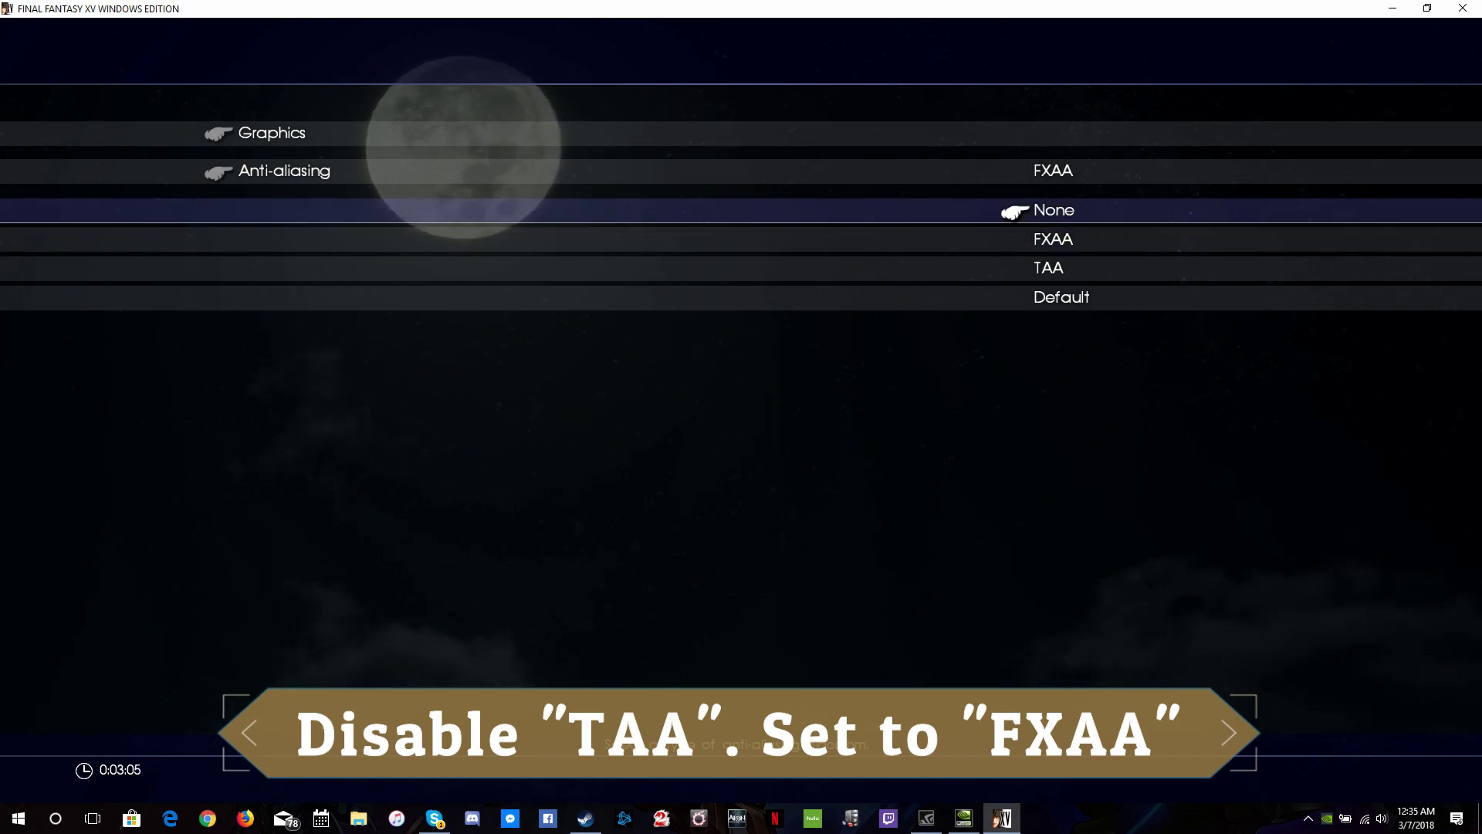
{"action": "key", "text": "Down"}
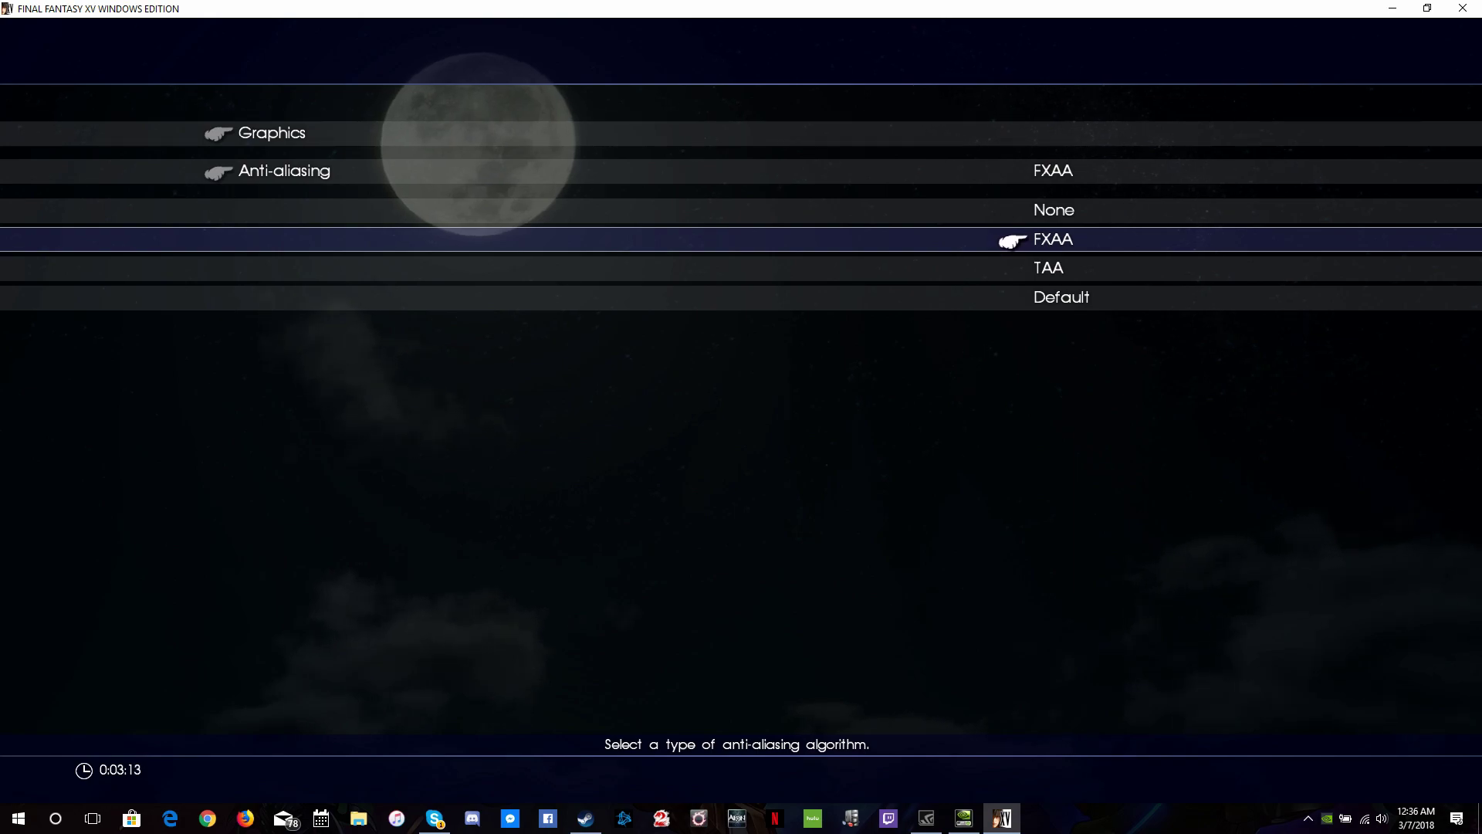
{"action": "left_click", "coordinate": [1054, 209]}
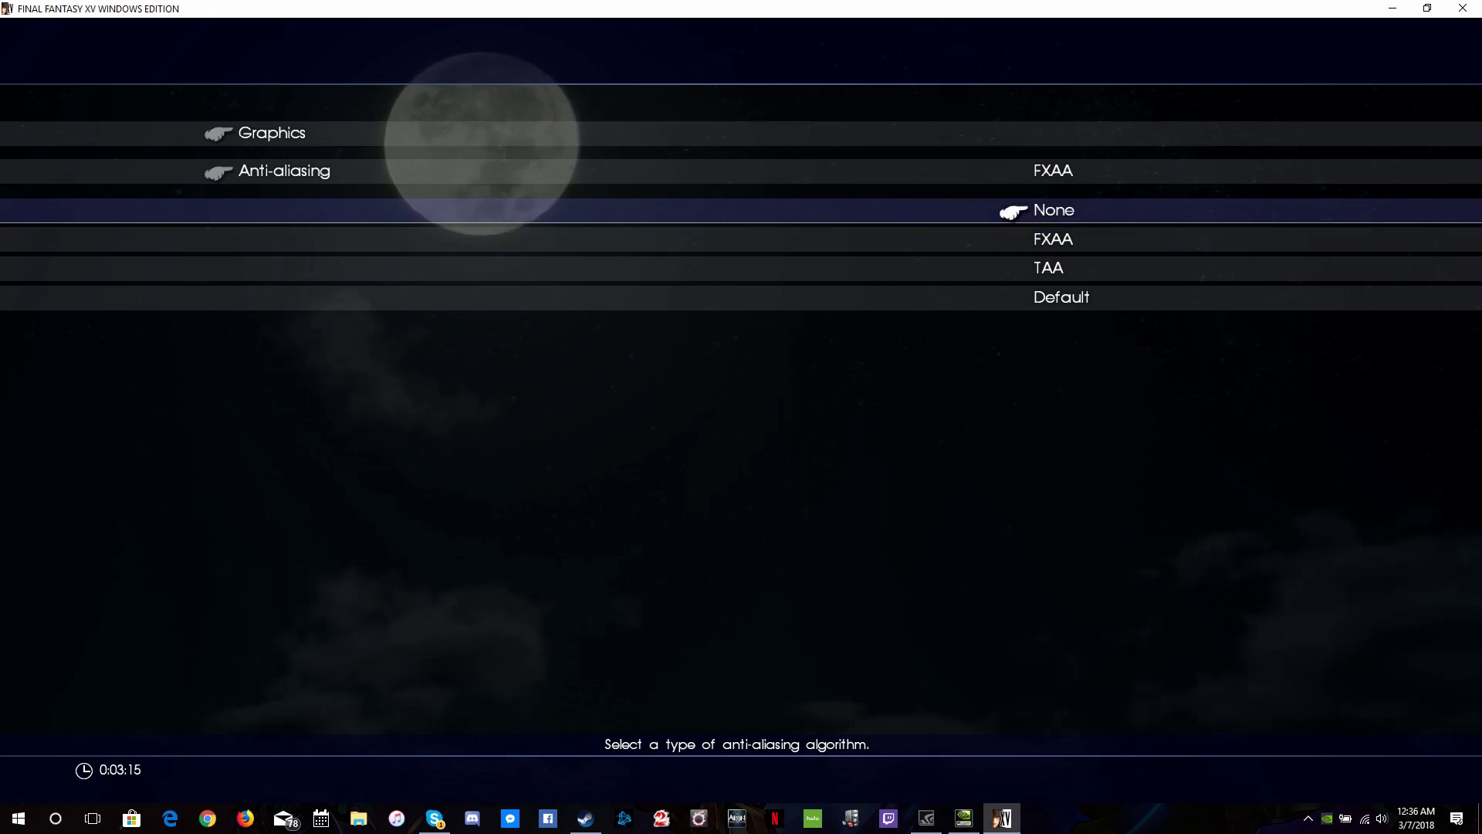
{"action": "key", "text": "Down"}
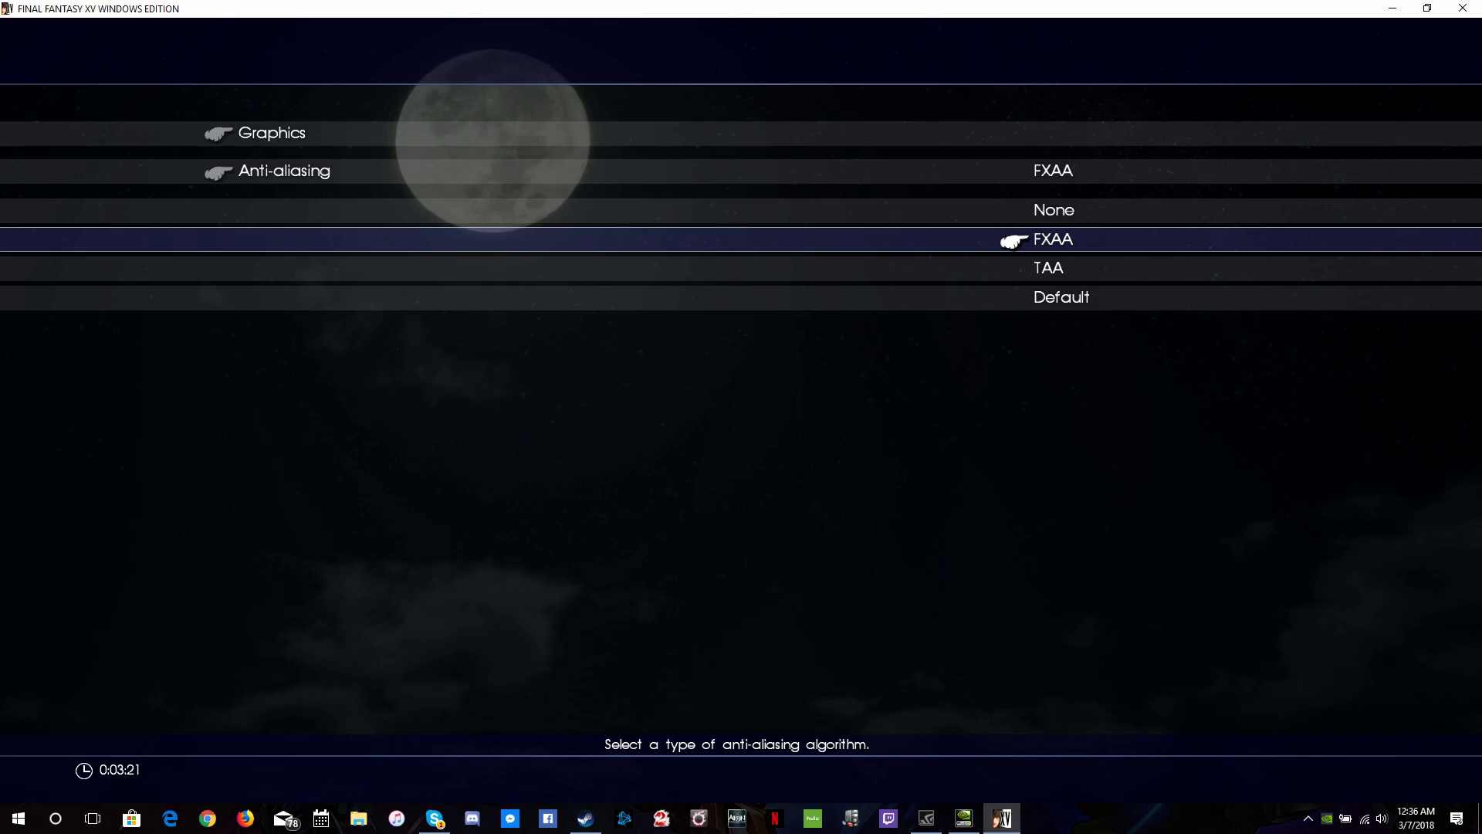
{"action": "key", "text": "Return"}
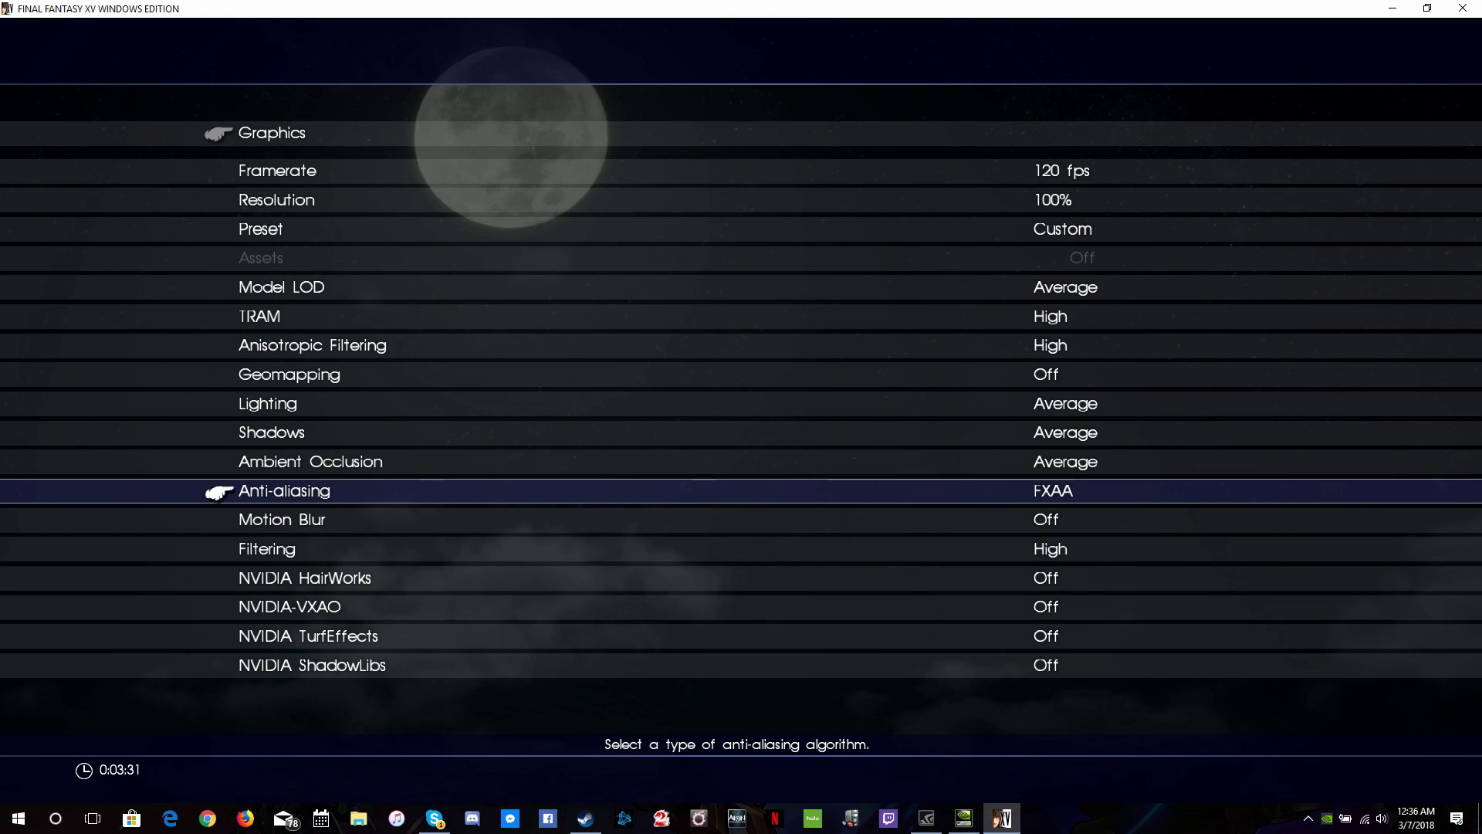
Step: Set the Model LOD to Average in the Graphics settings and return to the title screen
{"action": "key", "text": "Up"}
{"action": "key", "text": "Up"}
{"action": "key", "text": "Up"}
{"action": "key", "text": "Up"}
{"action": "key", "text": "Up"}
{"action": "key", "text": "Up"}
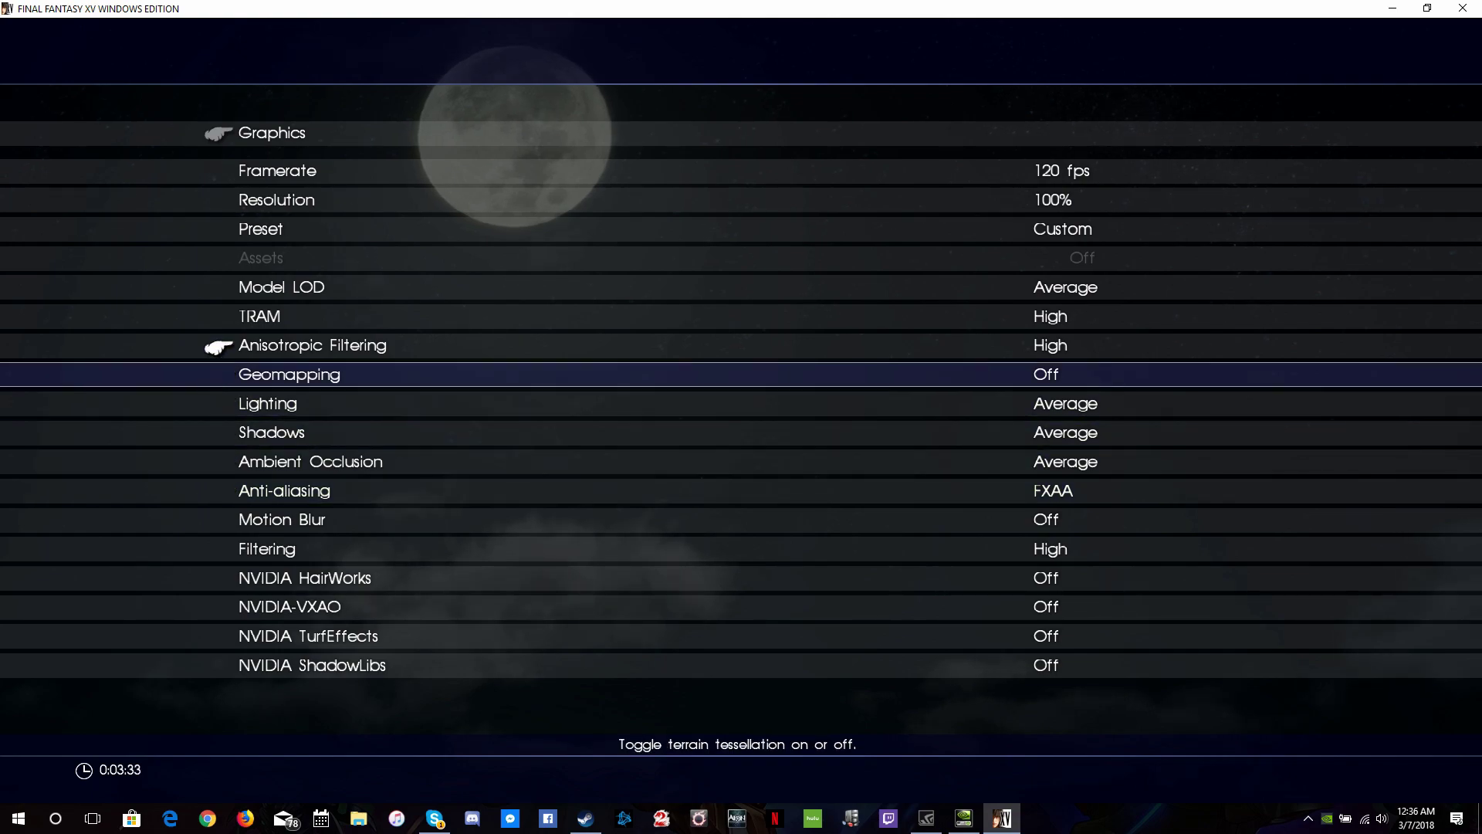
{"action": "key", "text": "Up"}
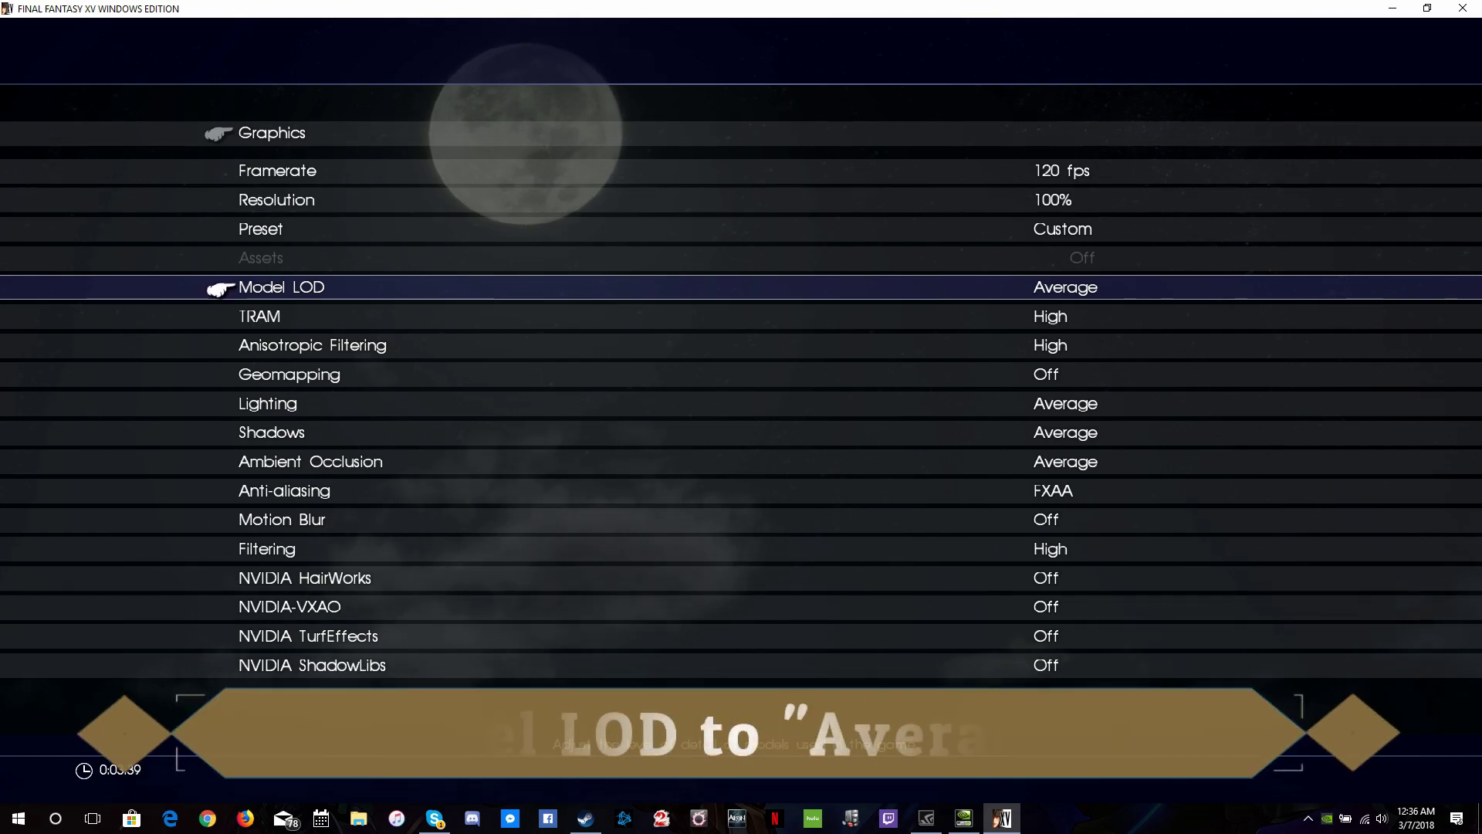
{"action": "key", "text": "Return"}
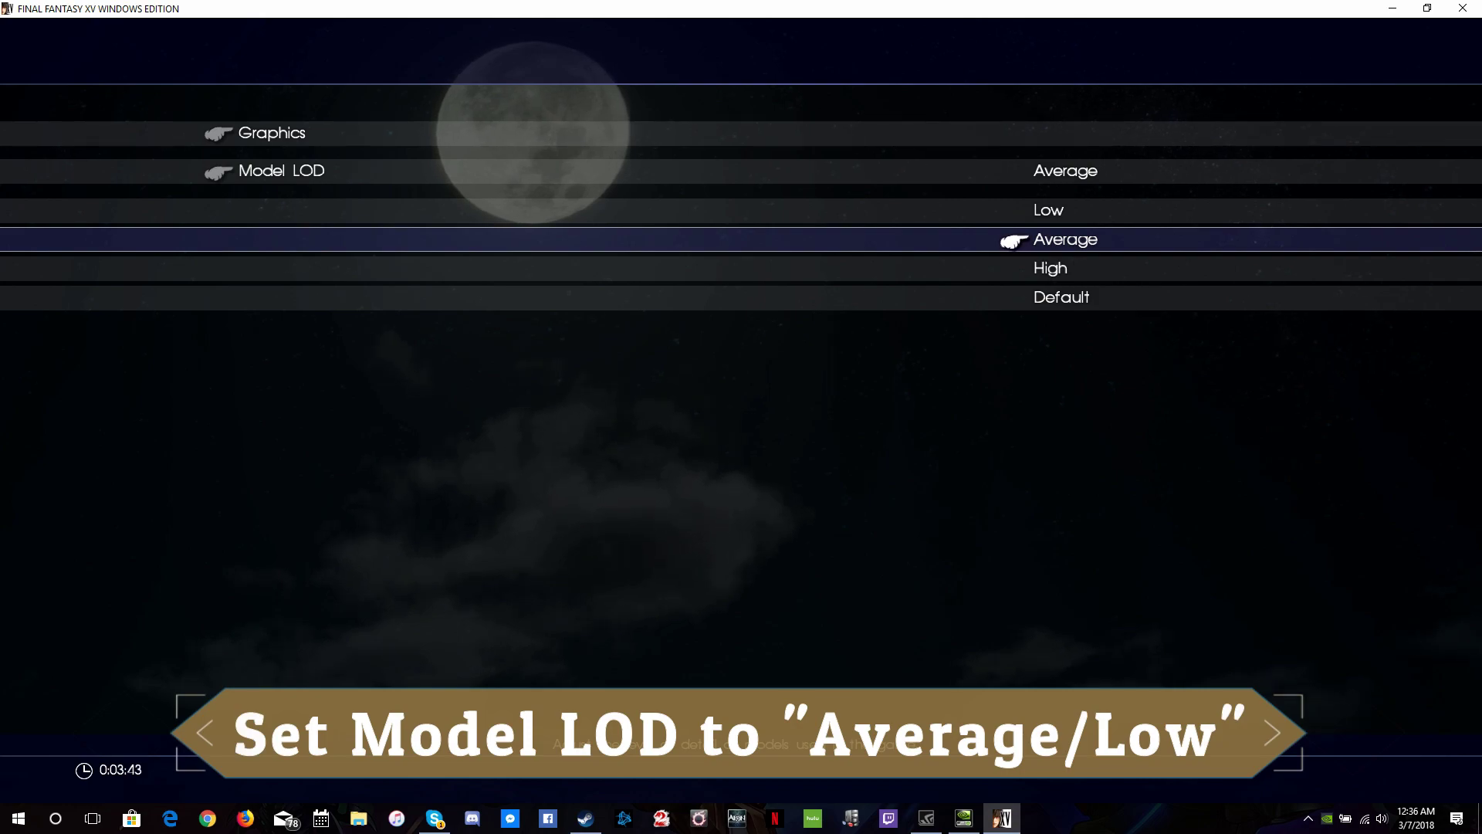
{"action": "key", "text": "Up"}
{"action": "key", "text": "Down"}
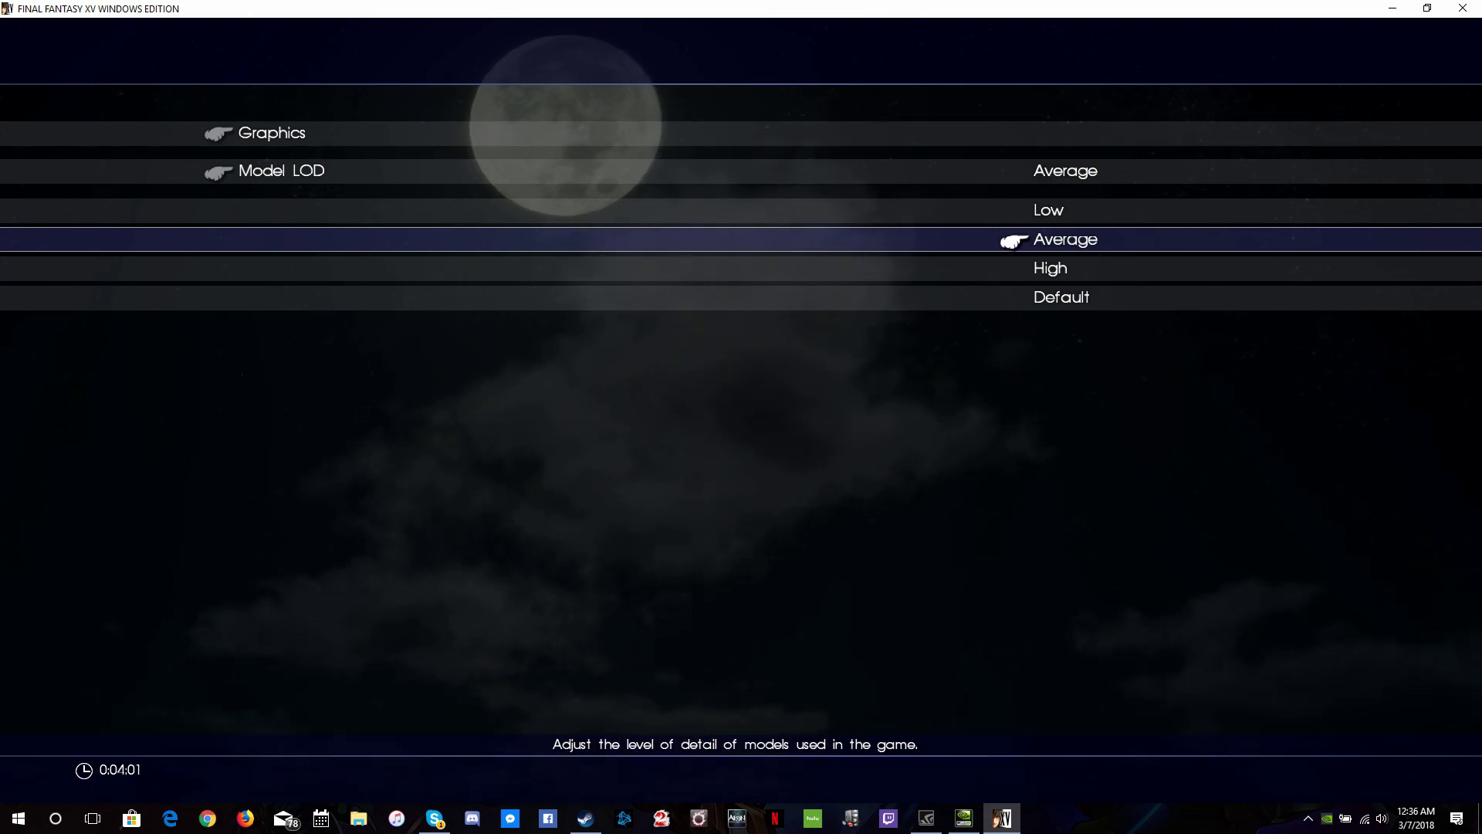
{"action": "key", "text": "Up"}
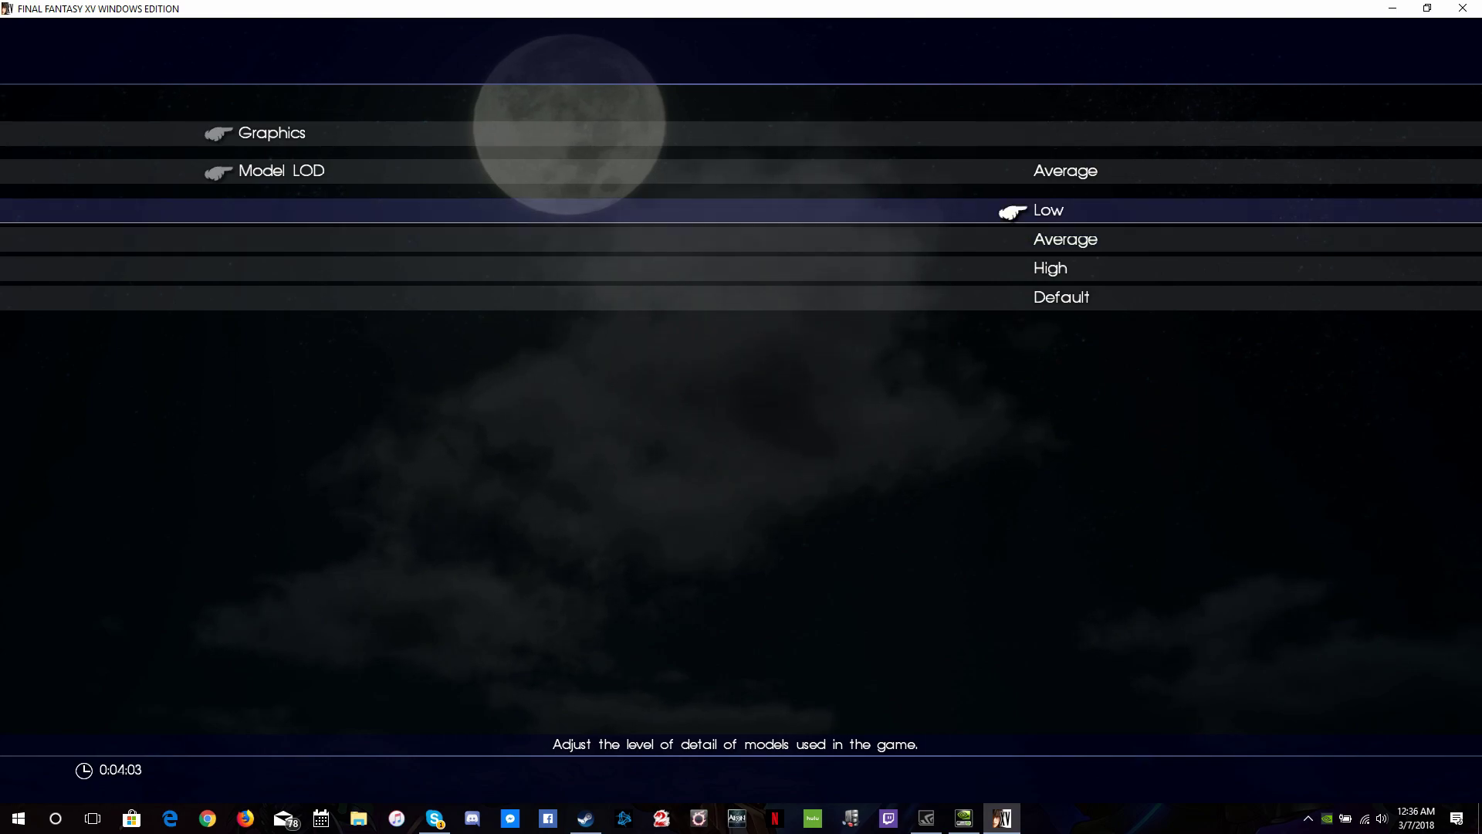
{"action": "key", "text": "Down"}
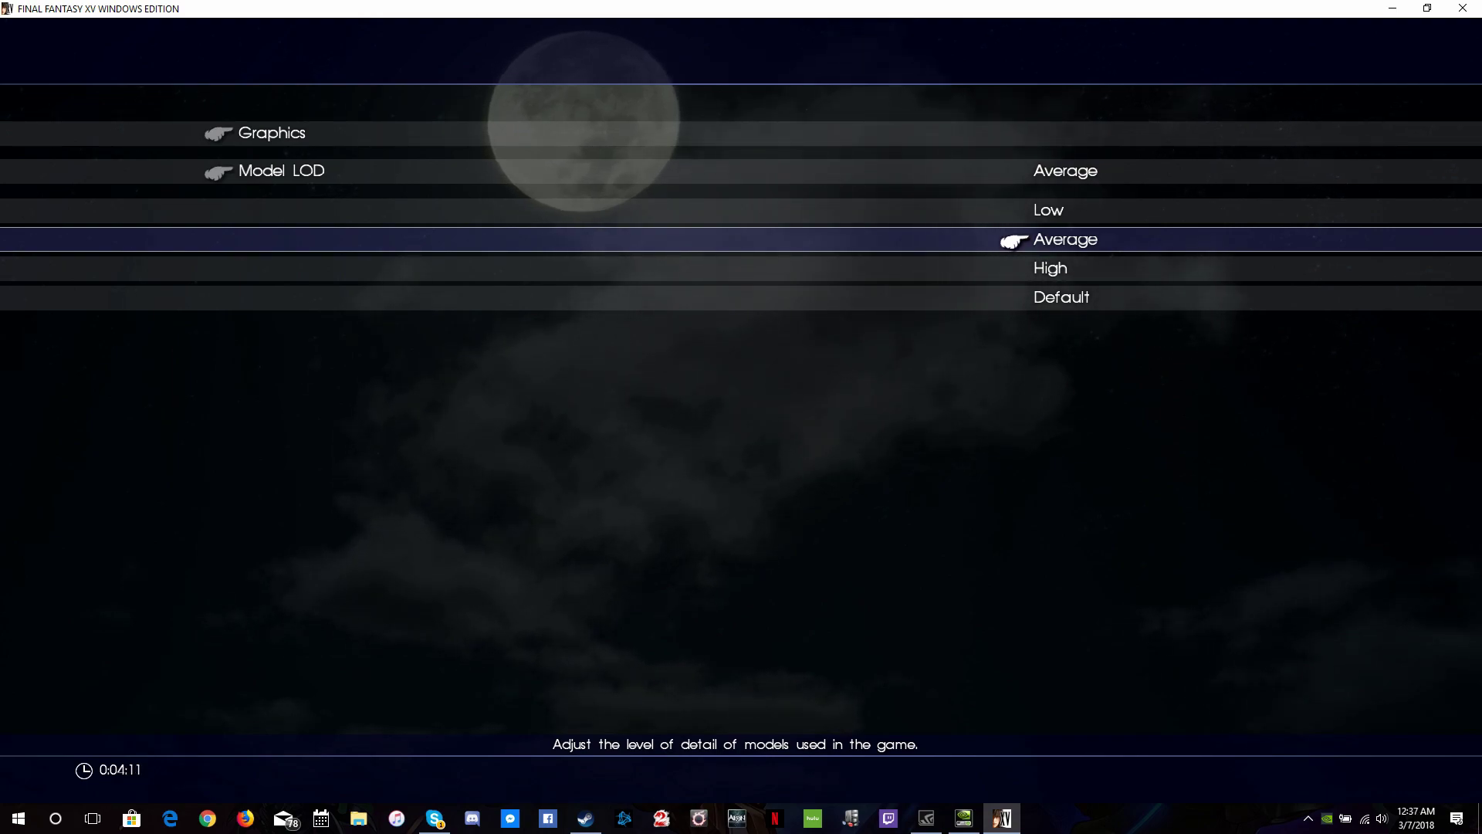
{"action": "key", "text": "Return"}
{"action": "key", "text": "Escape"}
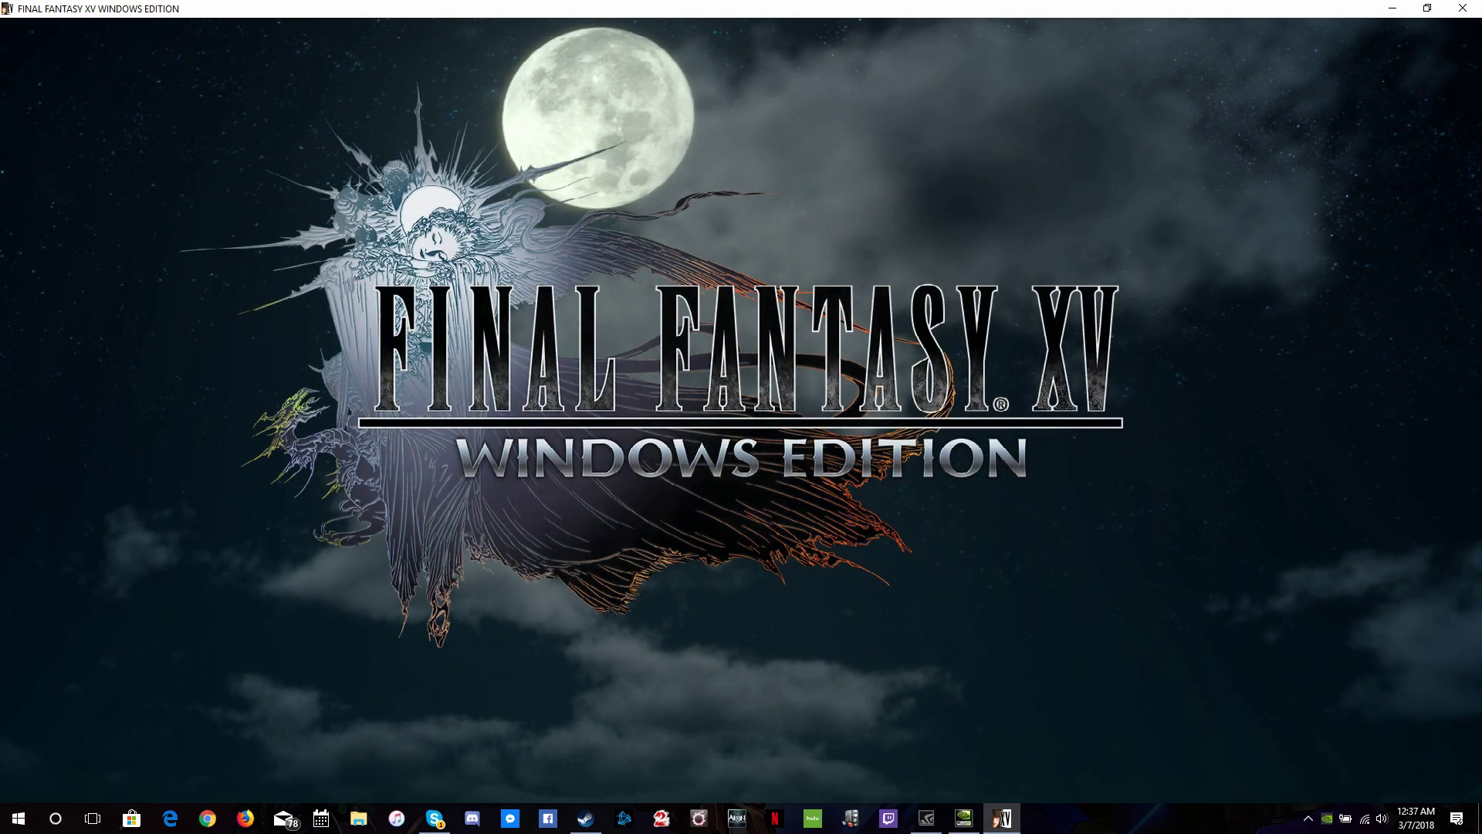
Step: Load the saved game in slot 03 from the title screen
{"action": "key", "text": "Up"}
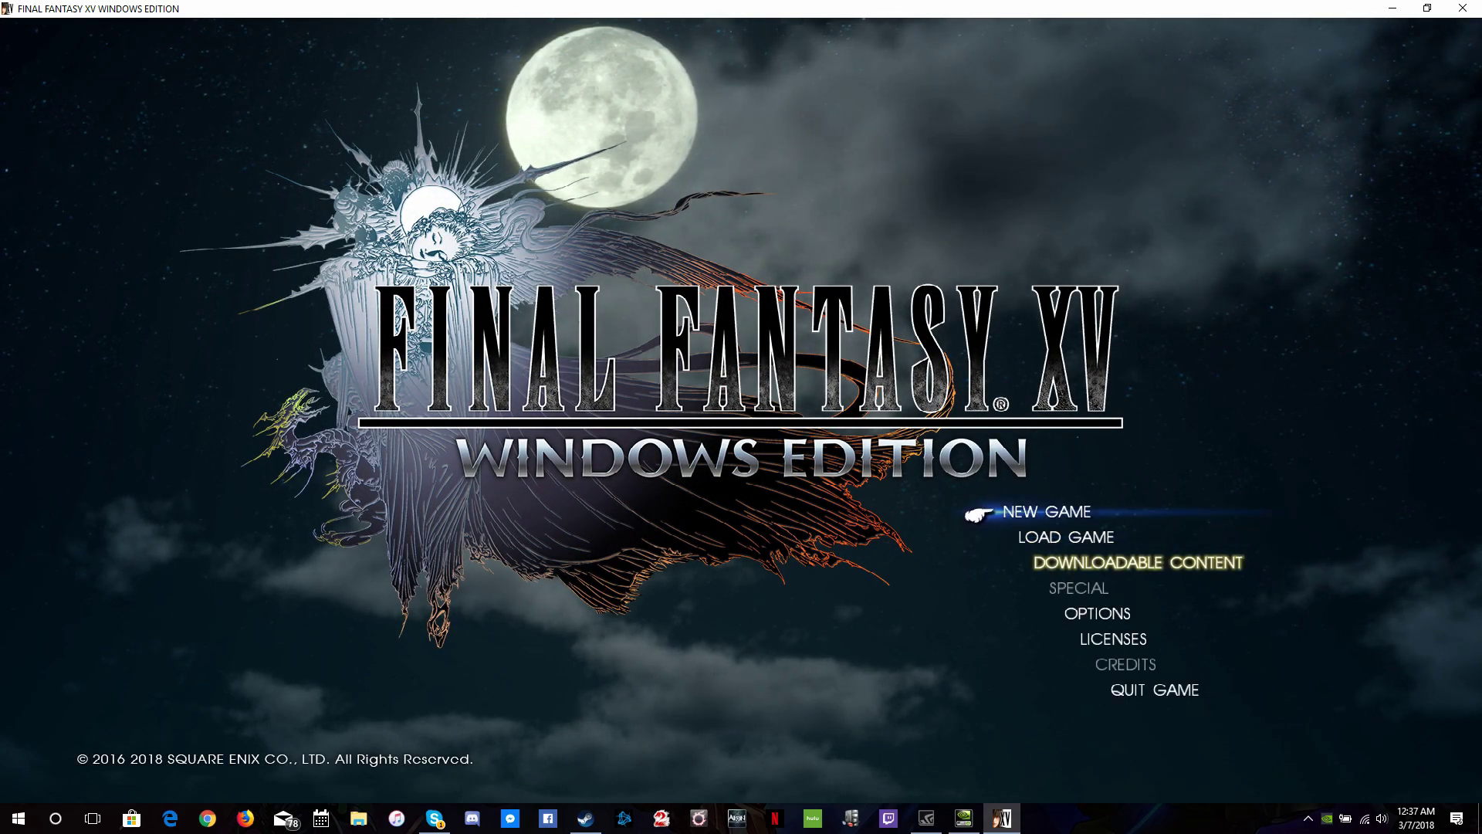
{"action": "key", "text": "Down"}
{"action": "key", "text": "Return"}
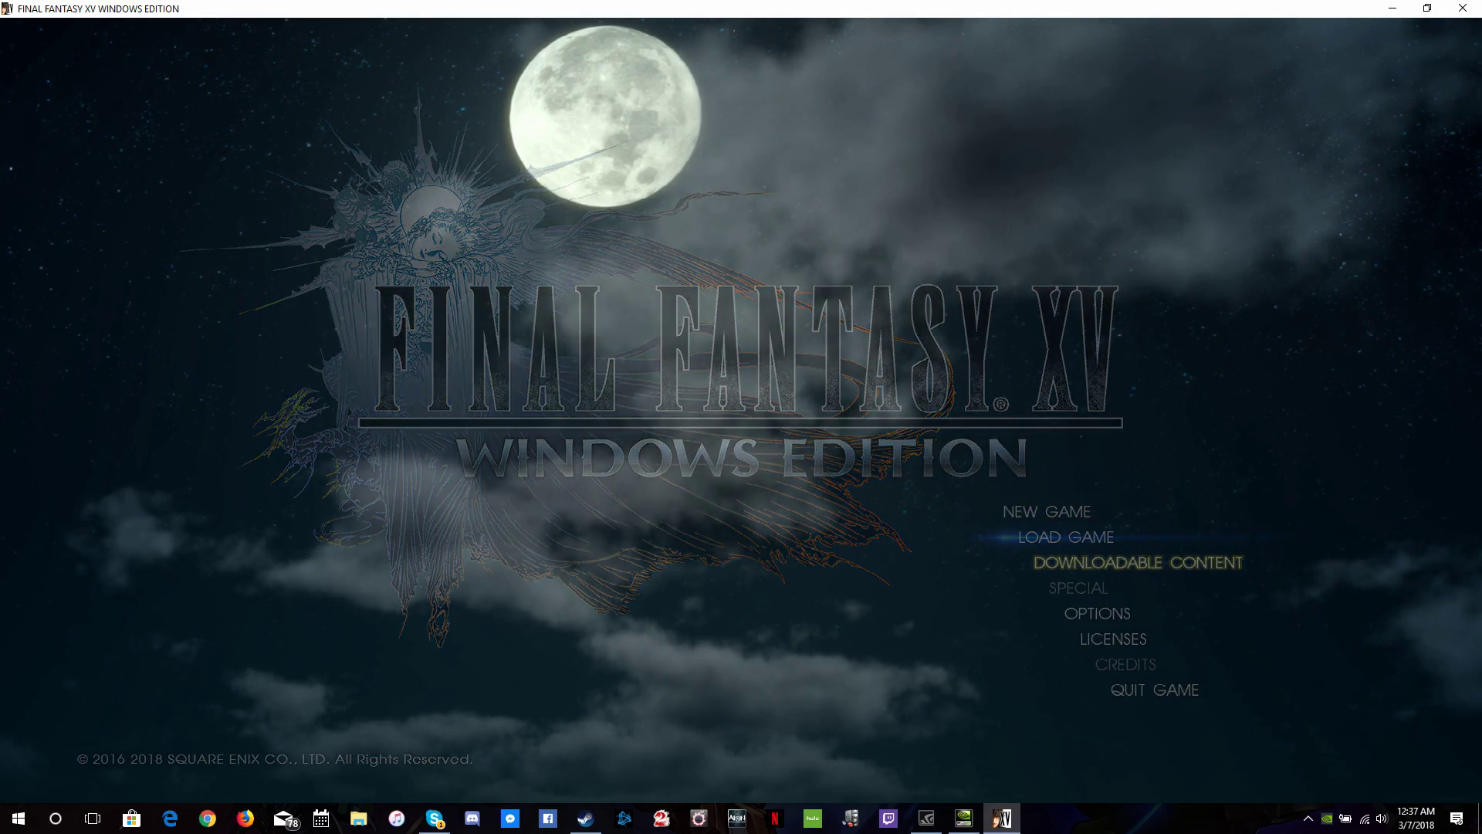
{"action": "key", "text": "Return"}
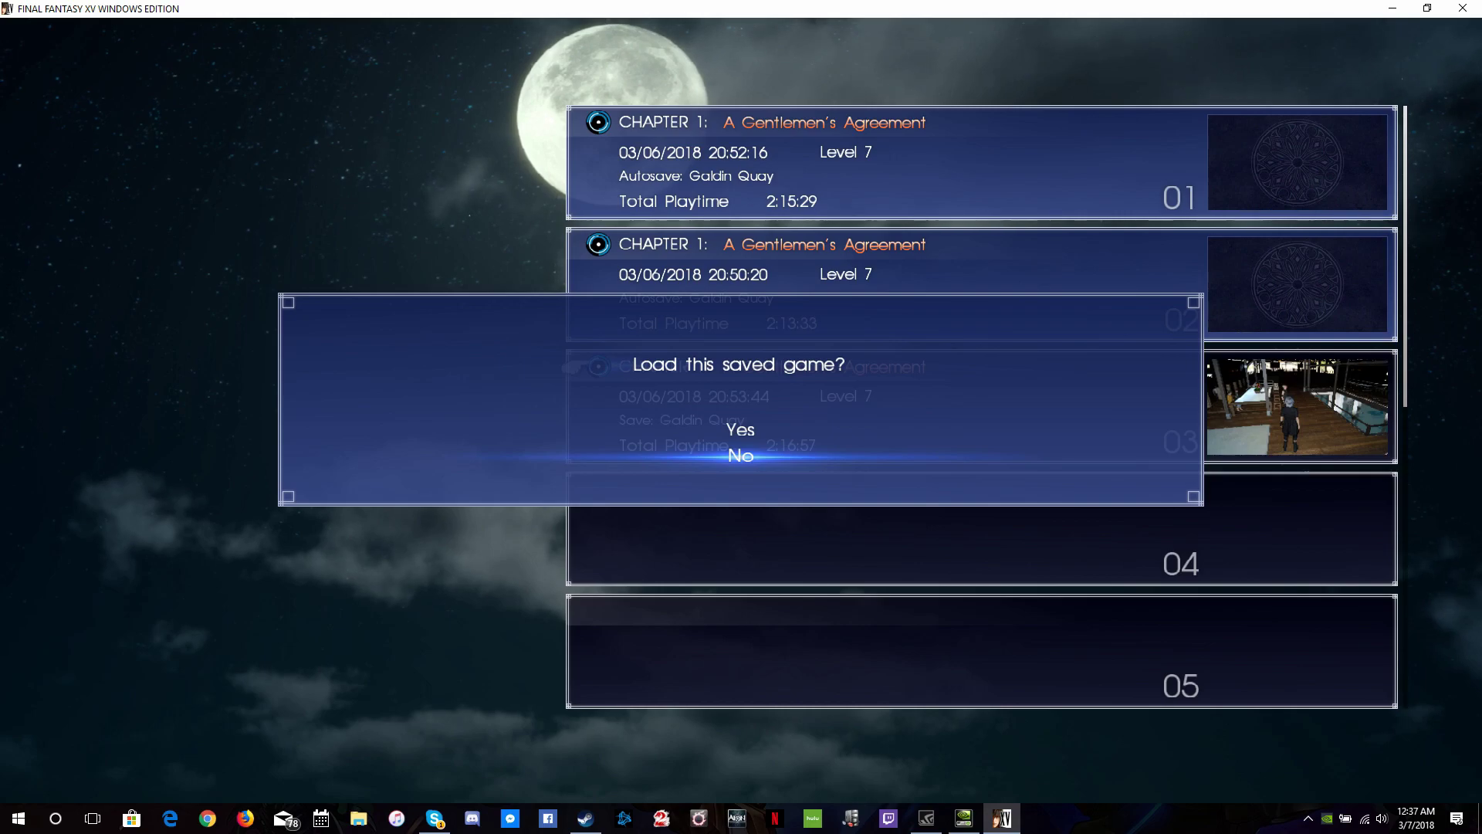
{"action": "key", "text": "Up"}
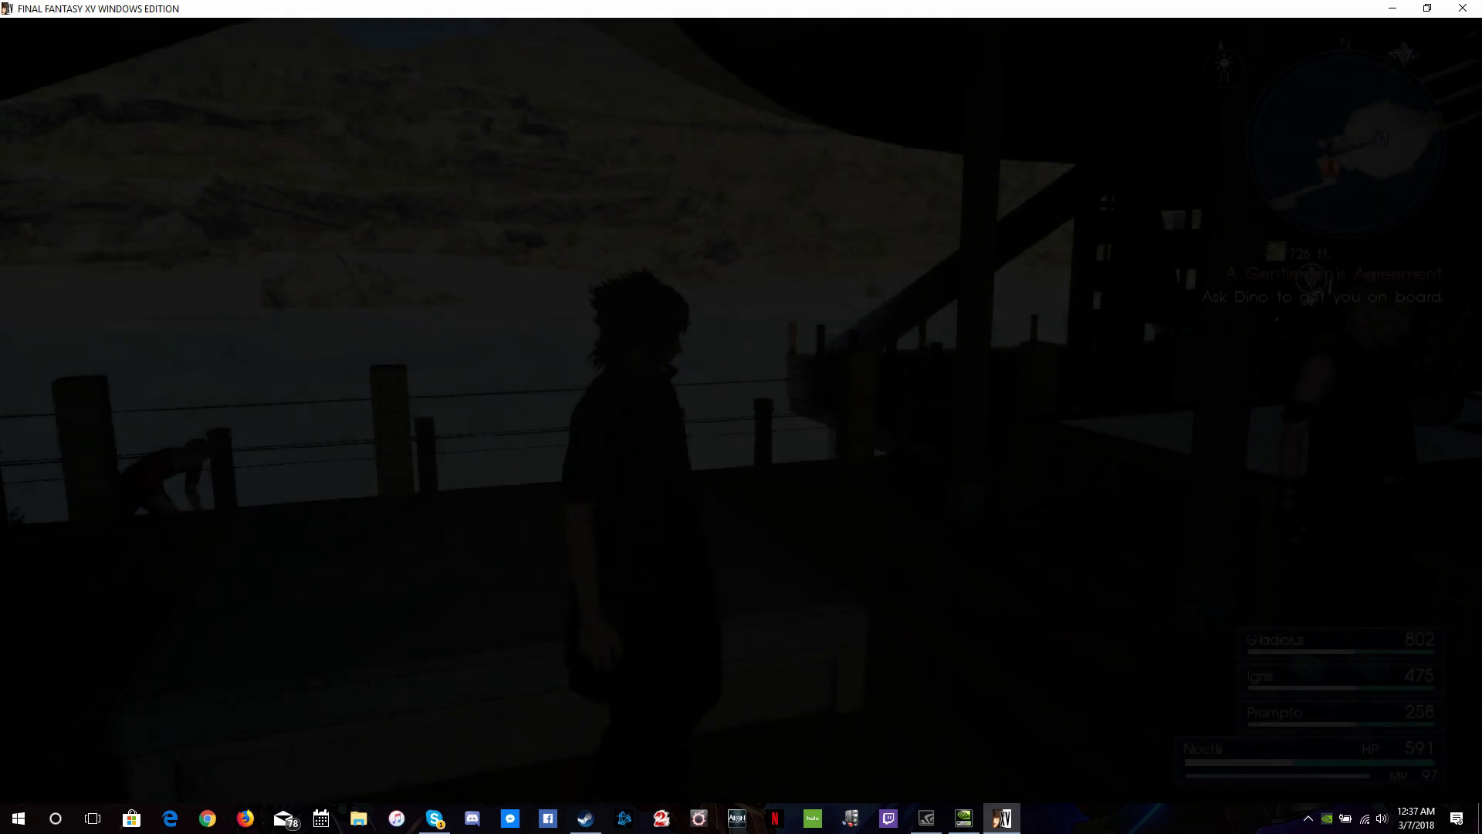
Step: Pause the game shortly after it loads and open the Options
{"action": "key", "text": "w"}
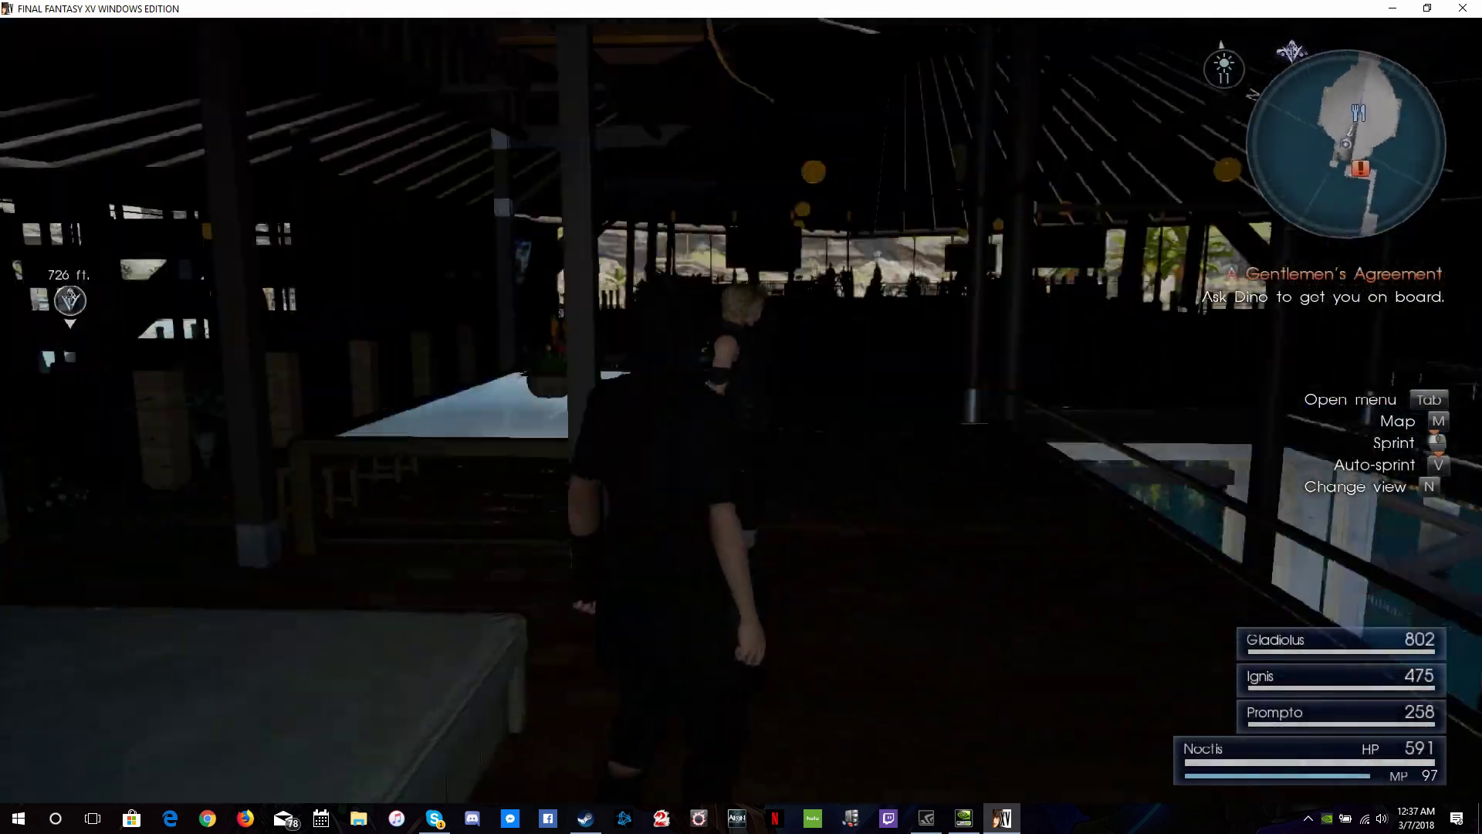
{"action": "key", "text": "Escape"}
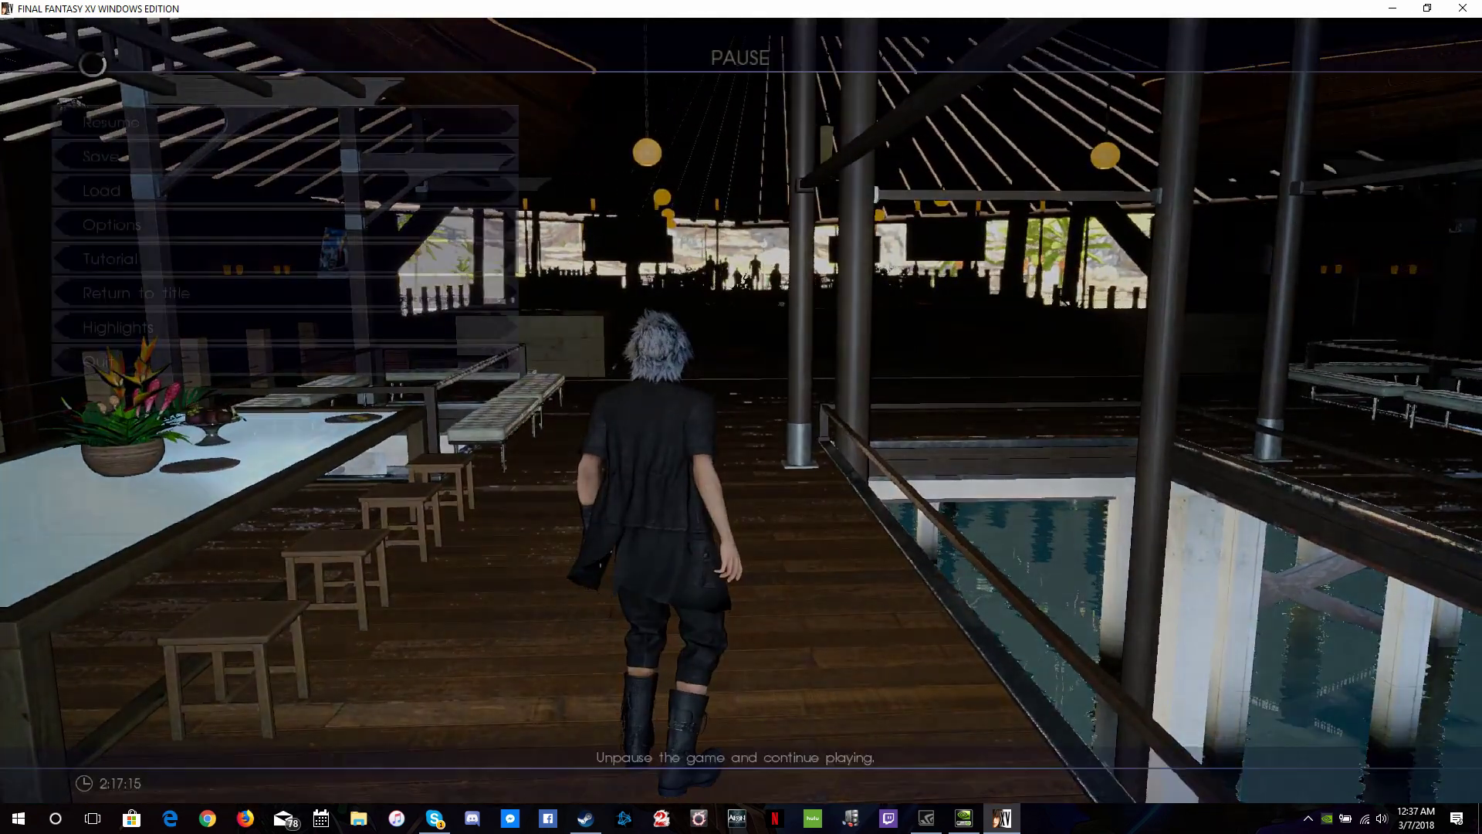
{"action": "key", "text": "Down"}
{"action": "key", "text": "Down"}
{"action": "key", "text": "Down"}
{"action": "key", "text": "Down"}
{"action": "key", "text": "Return"}
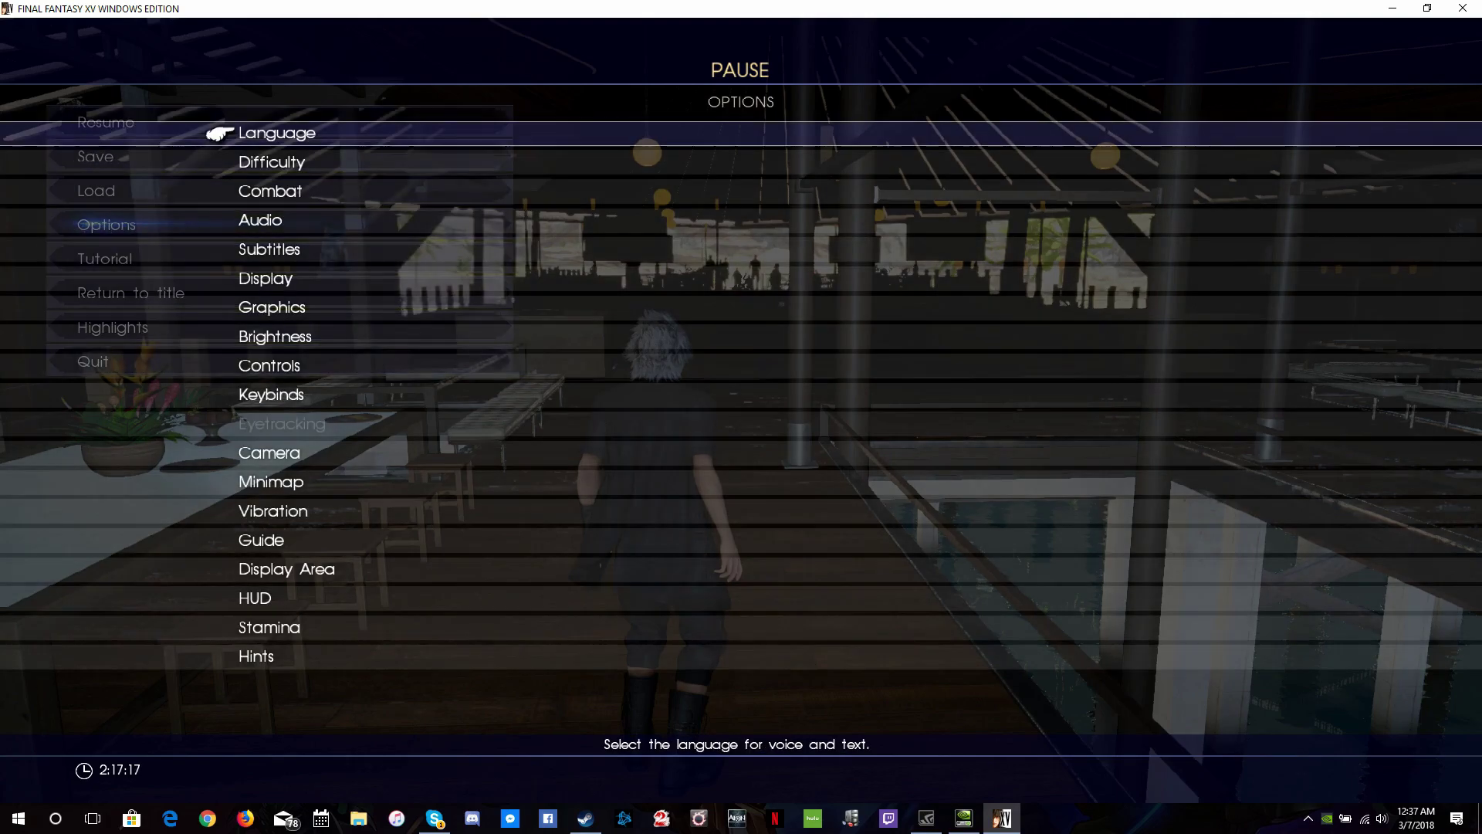
Step: Turn the FPS display on in the Display settings and resume the game
{"action": "key", "text": "Down"}
{"action": "key", "text": "Down"}
{"action": "key", "text": "Down"}
{"action": "key", "text": "Down"}
{"action": "key", "text": "Down"}
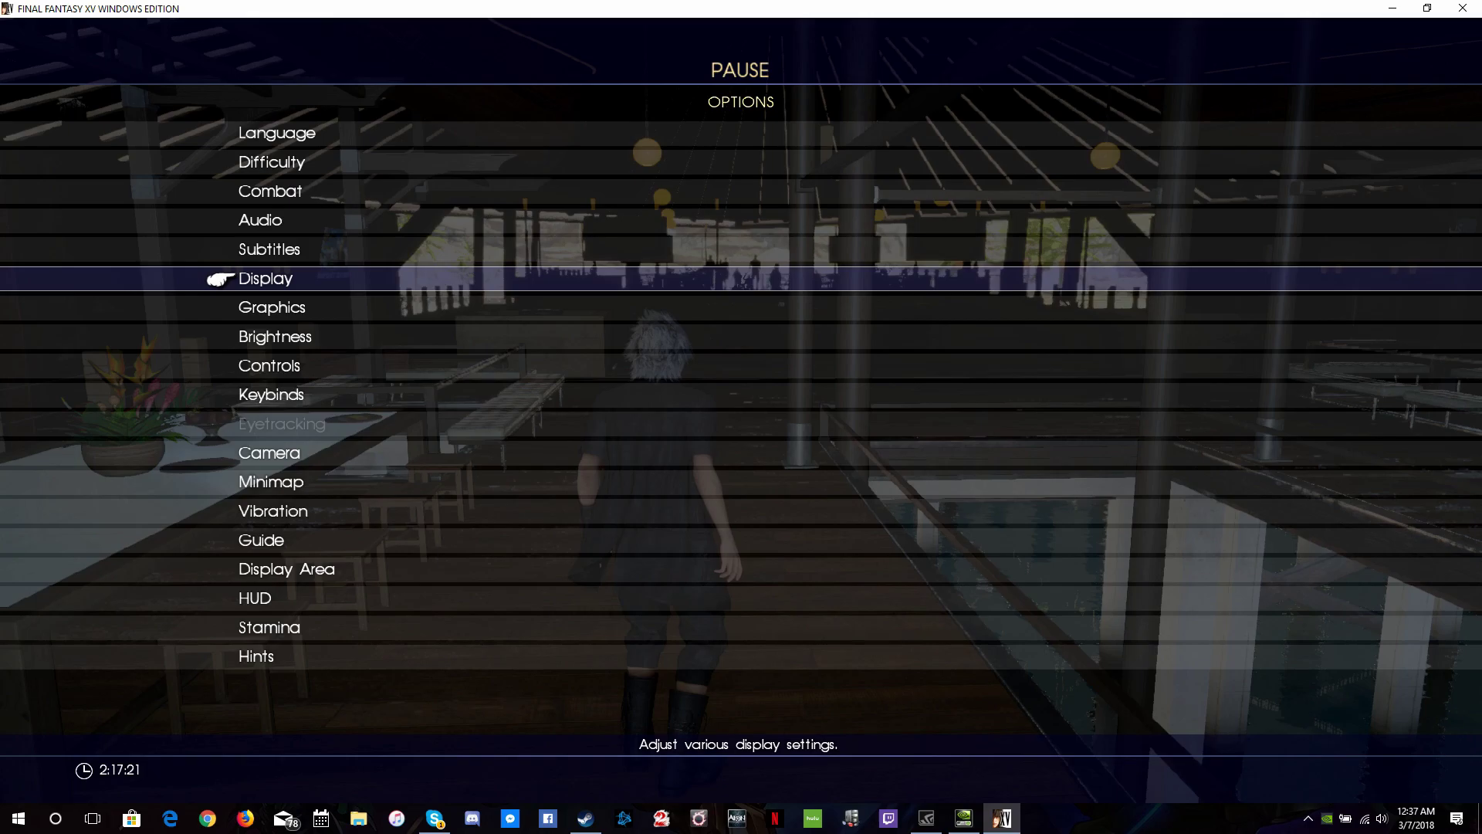
{"action": "key", "text": "Return"}
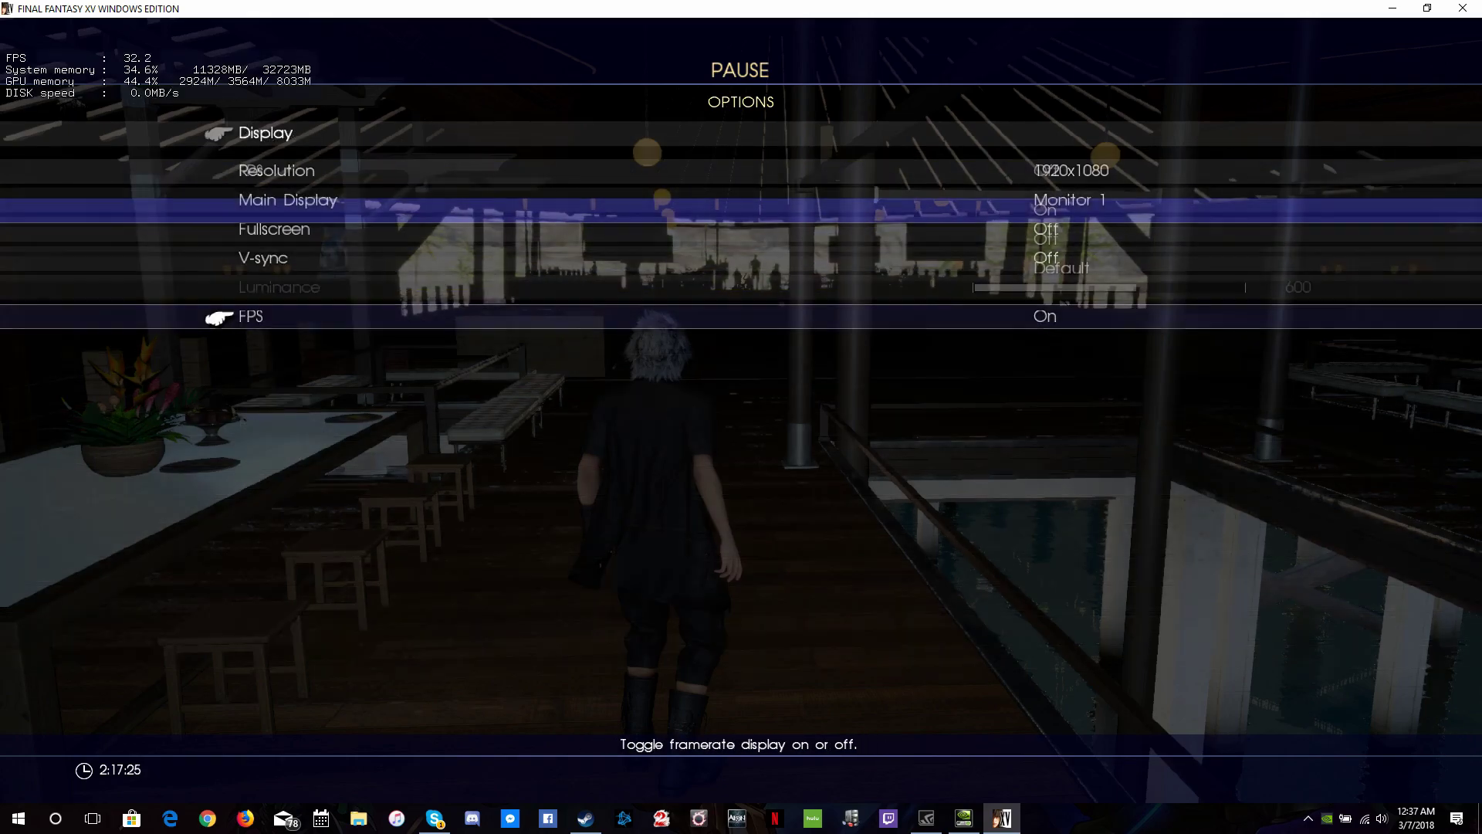
{"action": "key", "text": "Escape"}
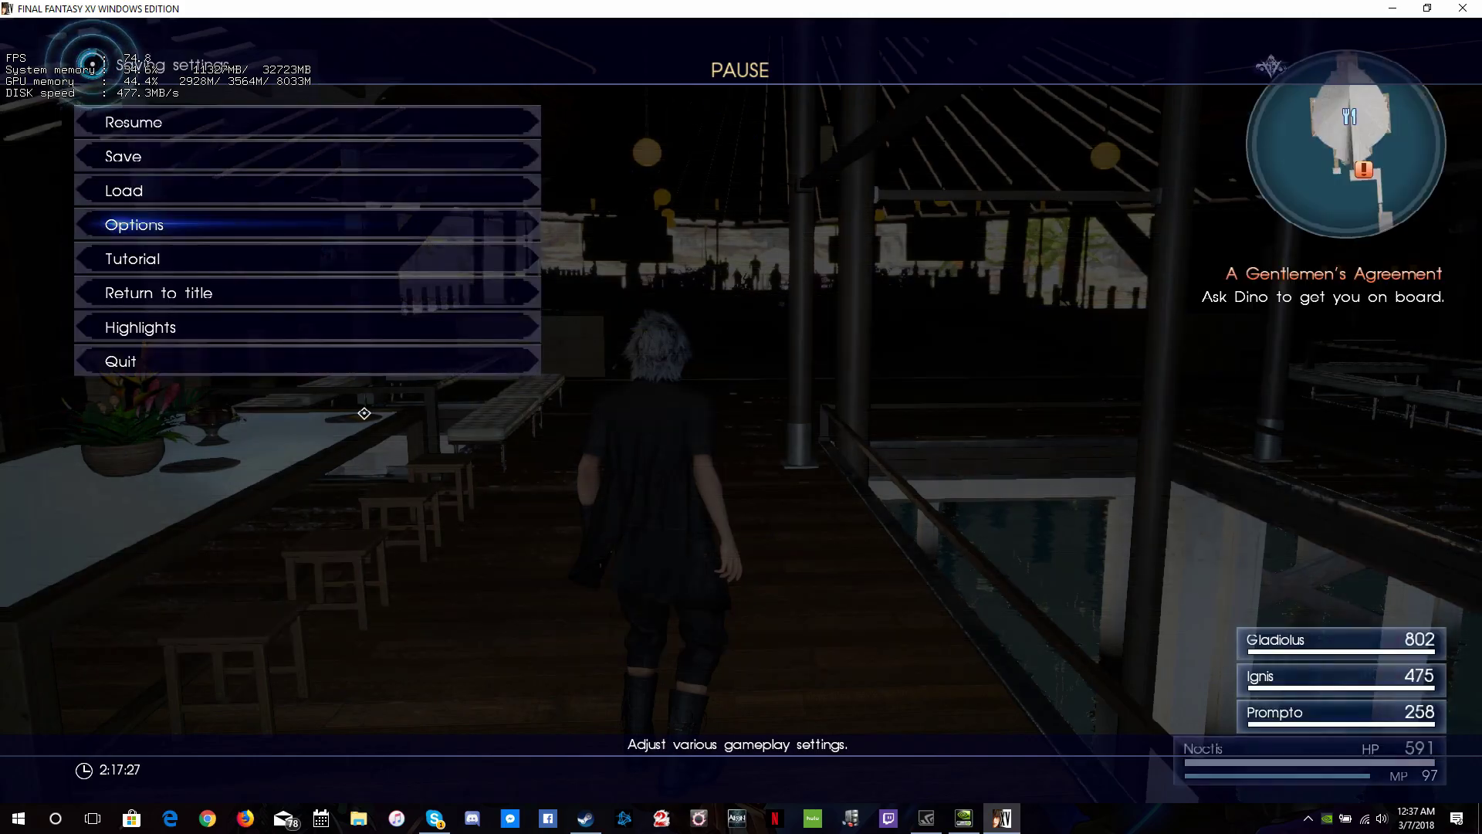
{"action": "key", "text": "Escape"}
Step: Walk Noctis through the restaurant and out onto the open deck to check the frame rate during play
{"action": "key", "text": "w"}
{"action": "key", "text": "w"}
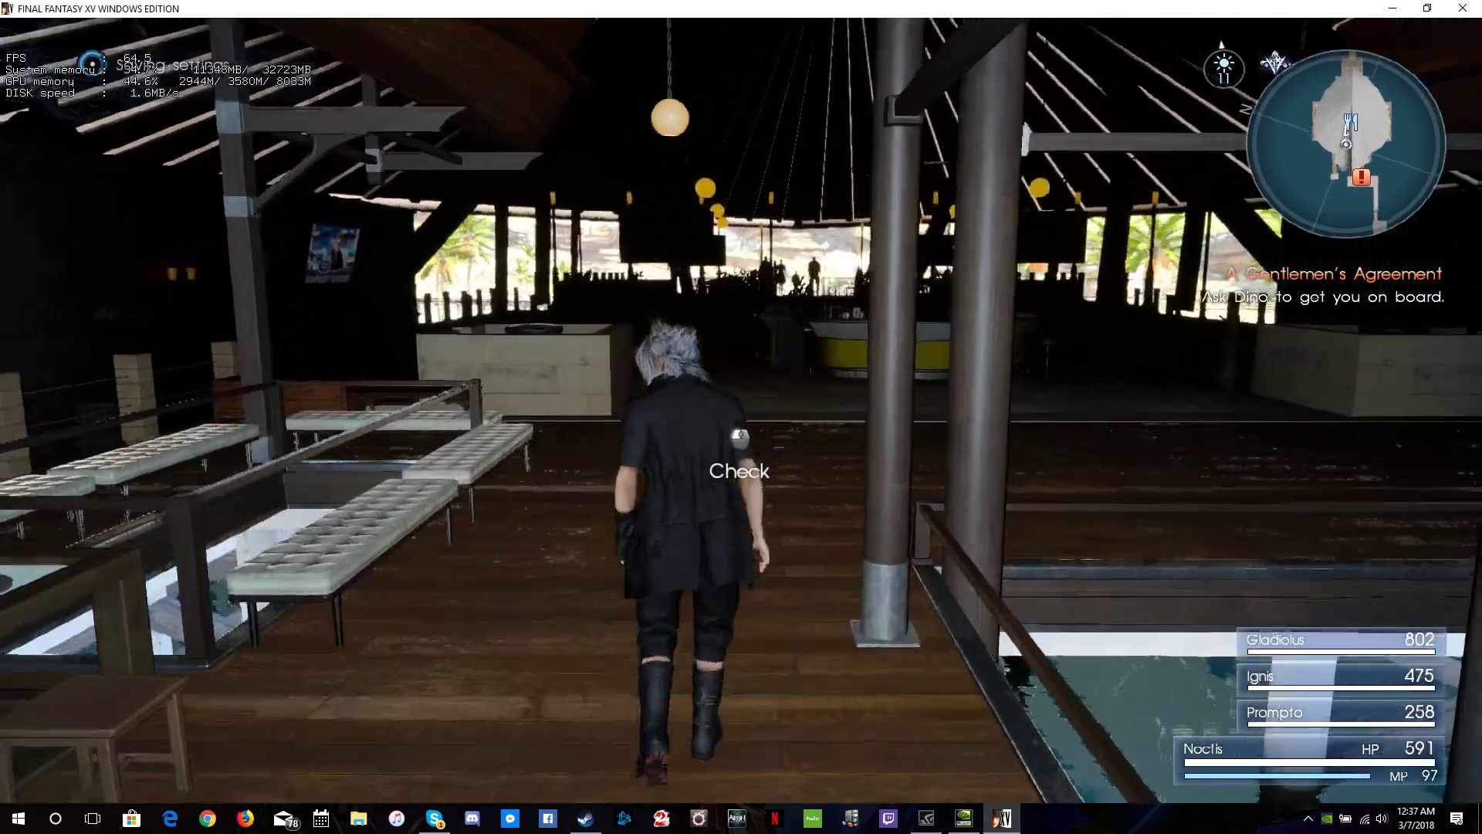
{"action": "key", "text": "w"}
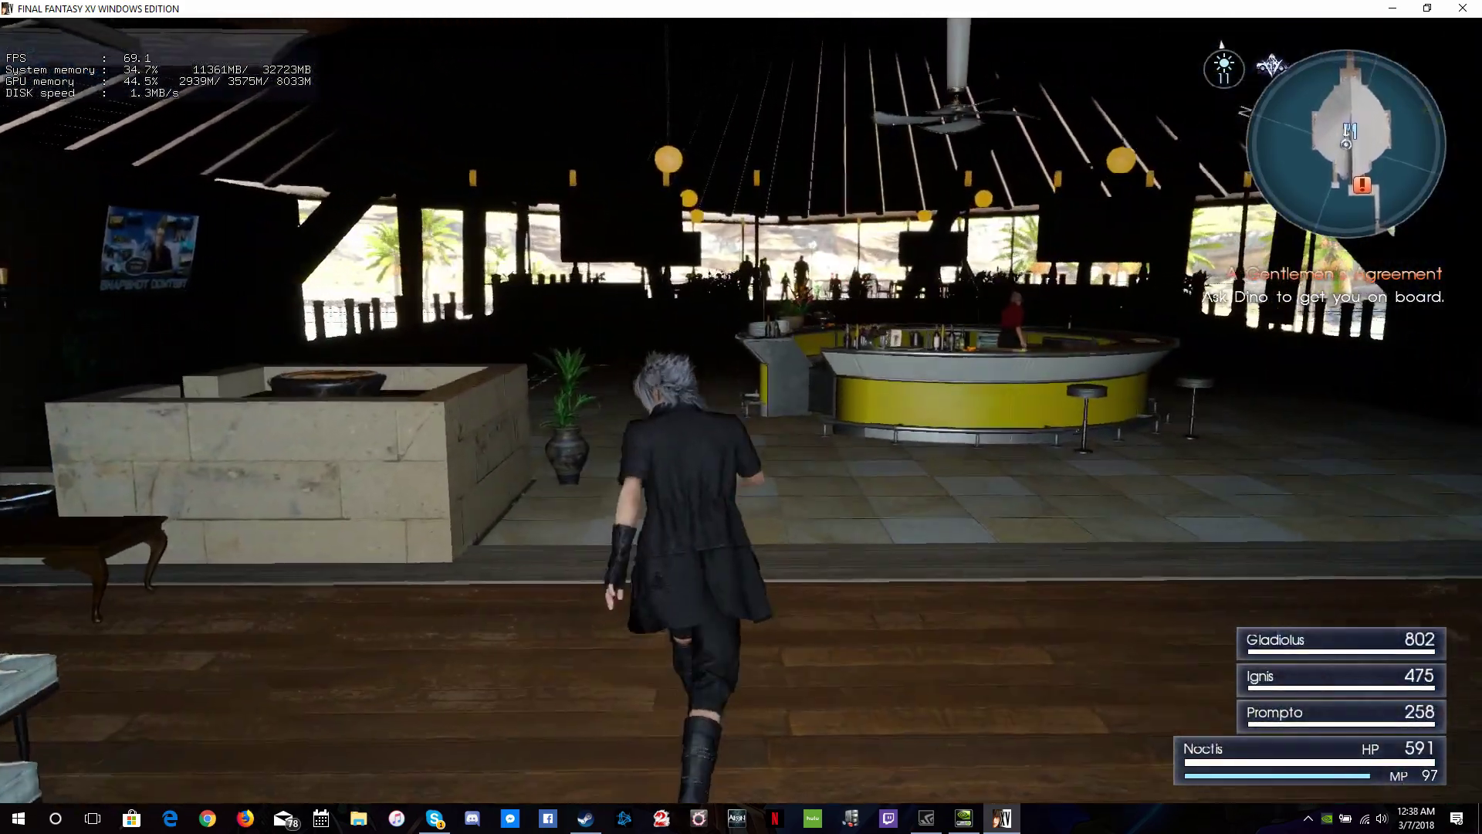
{"action": "key", "text": "w"}
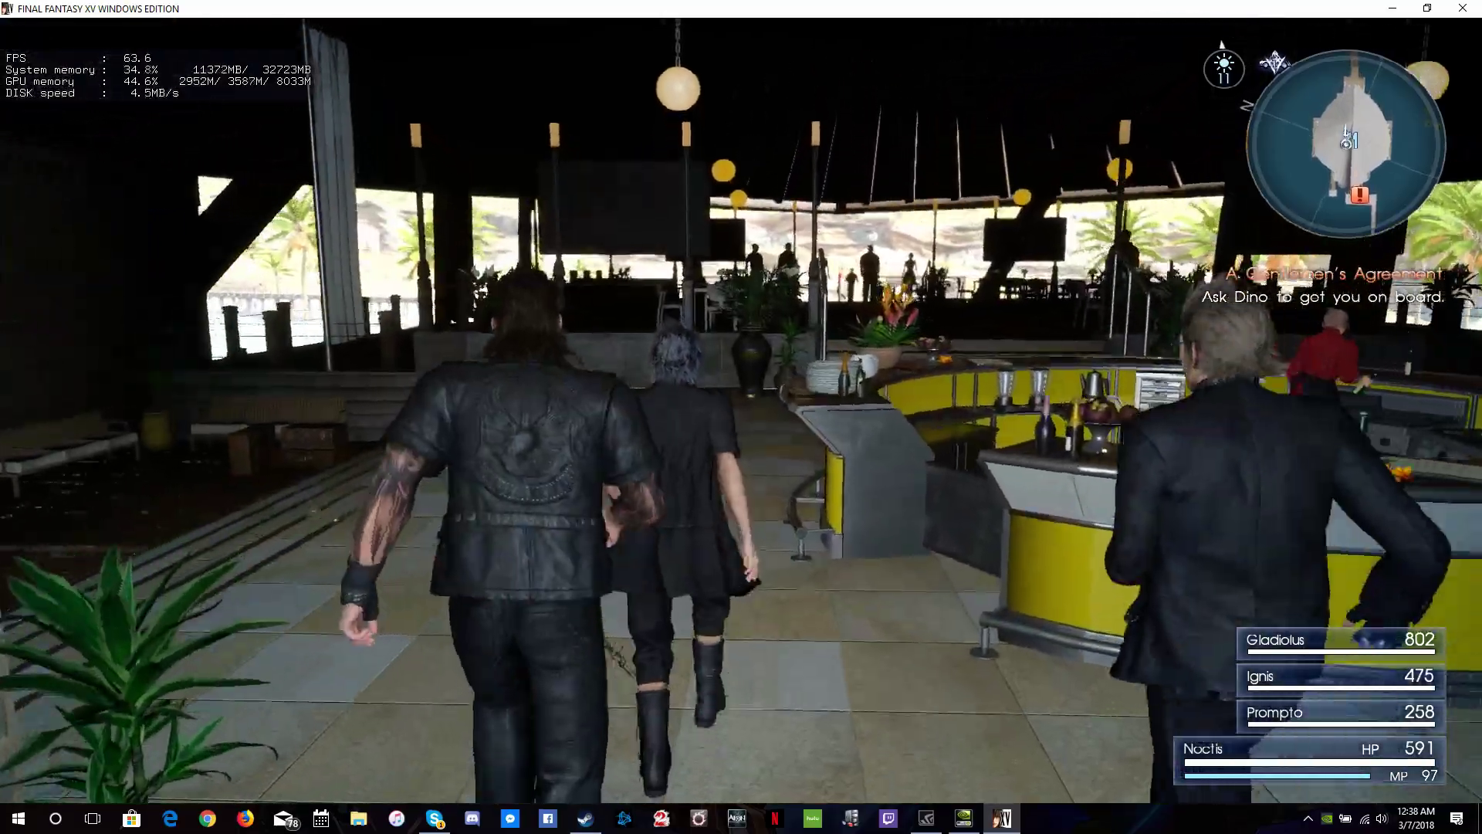
{"action": "key", "text": "w"}
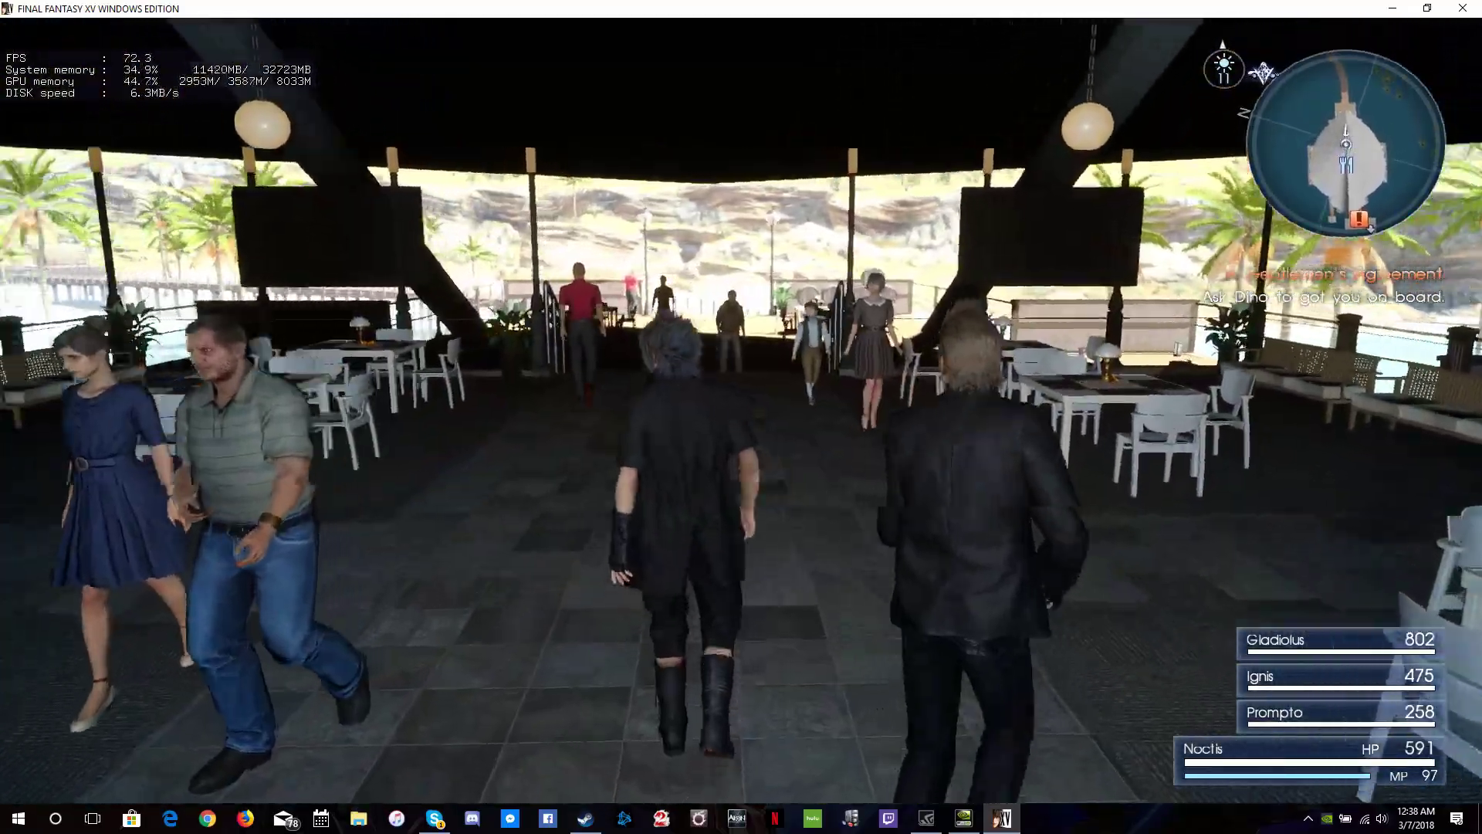
{"action": "key", "text": "s"}
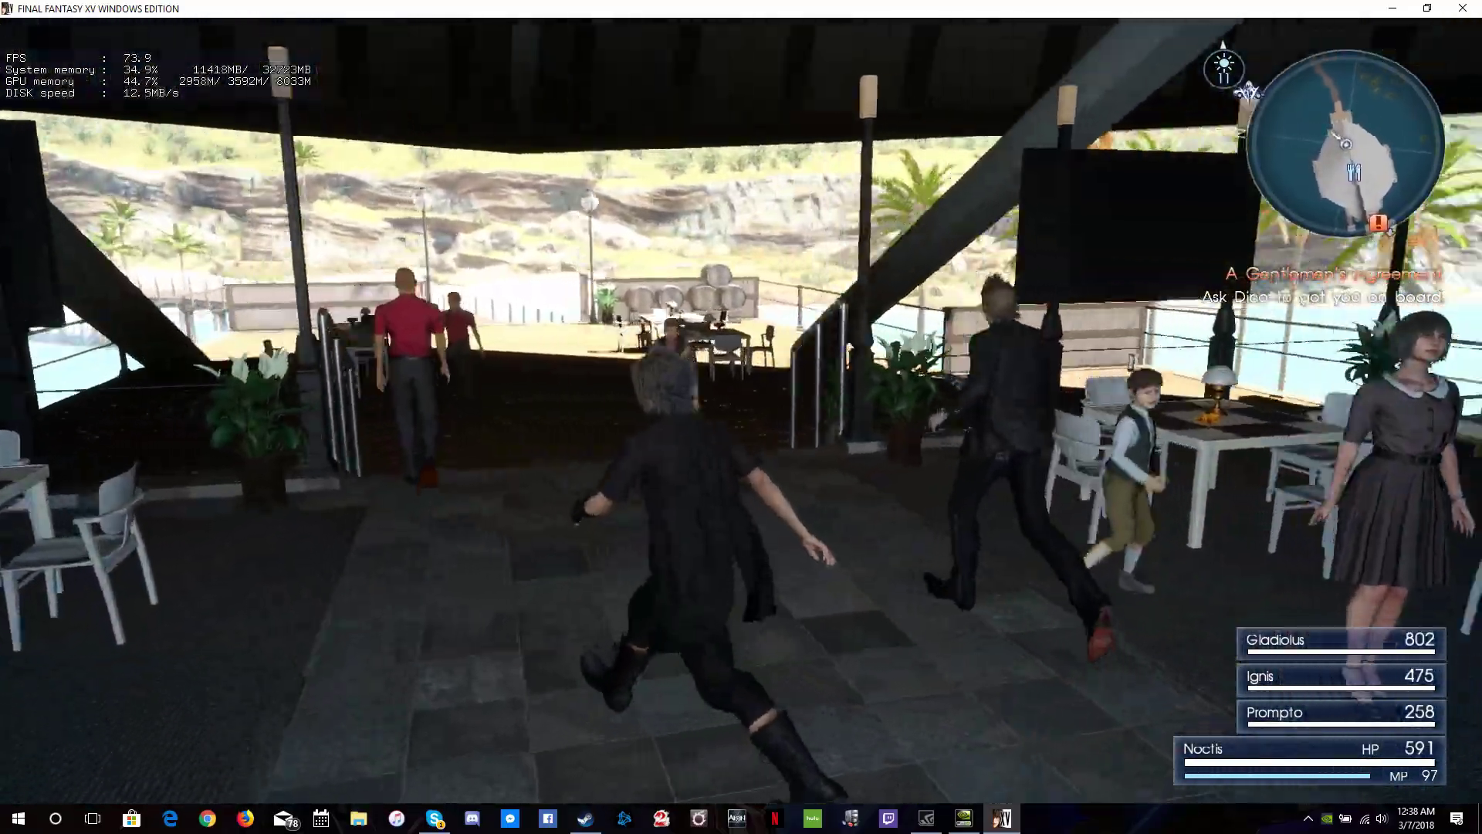
{"action": "key", "text": "s"}
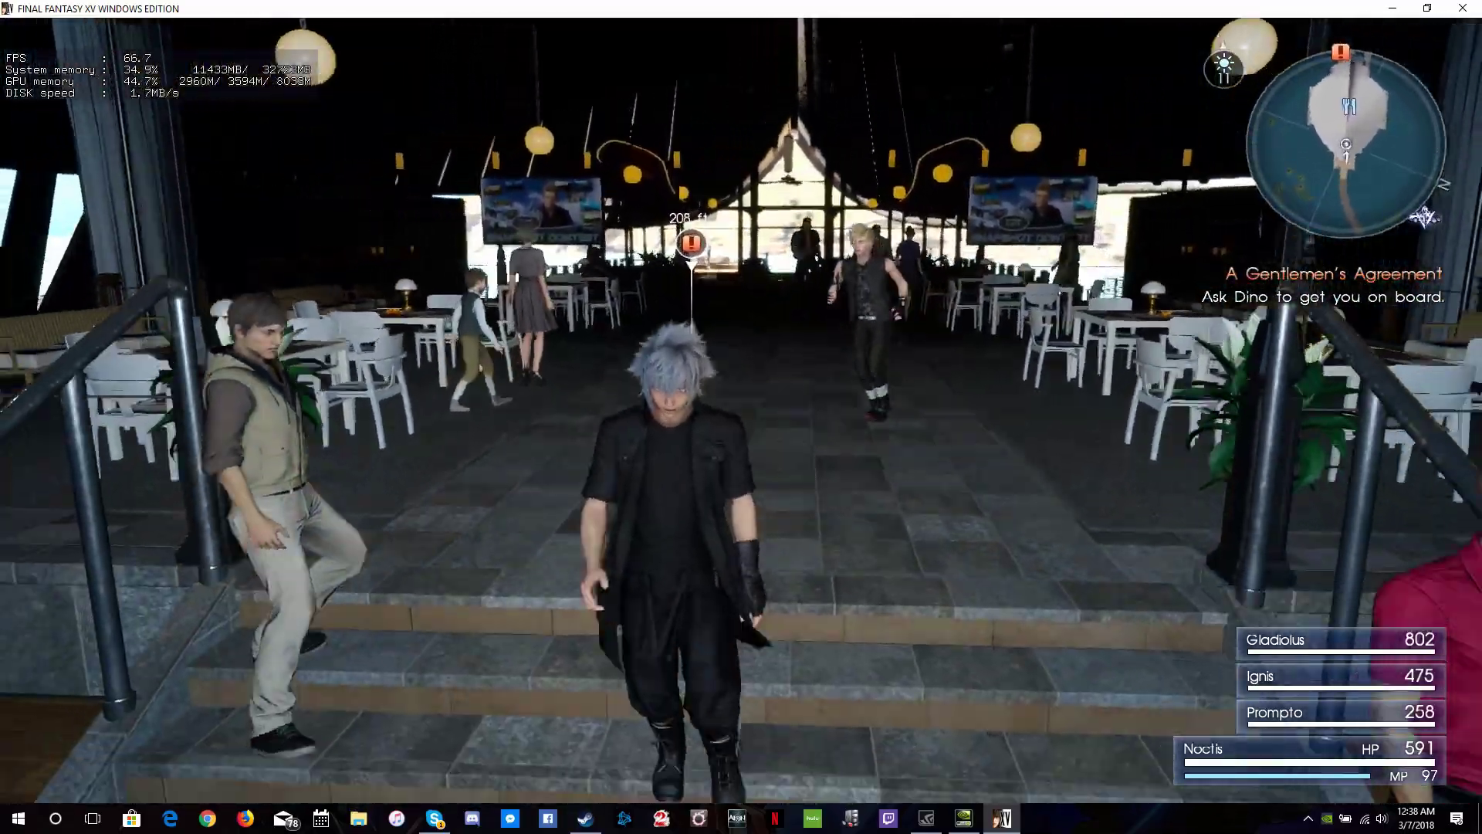
{"action": "key", "text": "a"}
{"action": "key", "text": "w"}
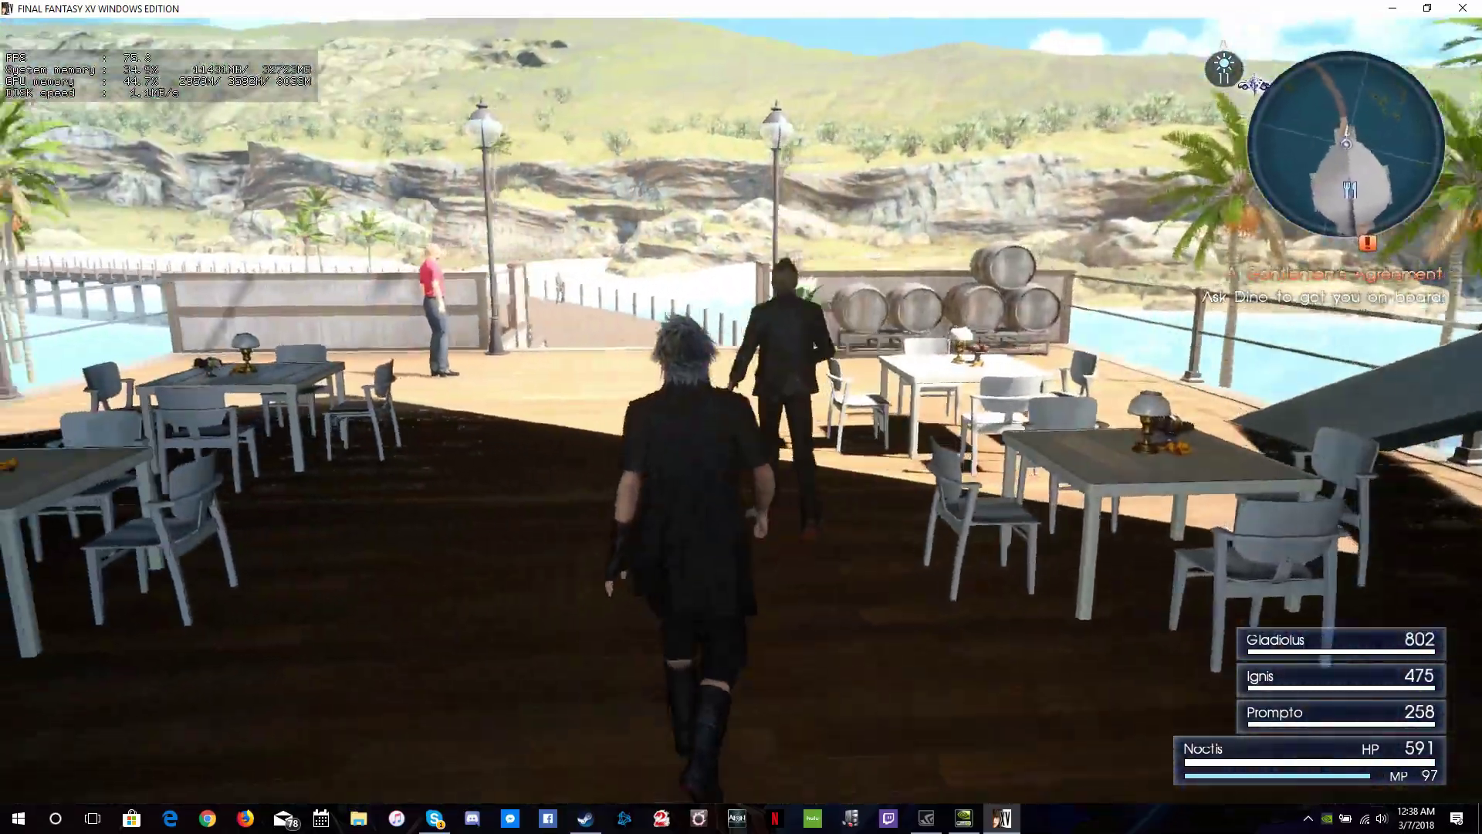
{"action": "key", "text": "w"}
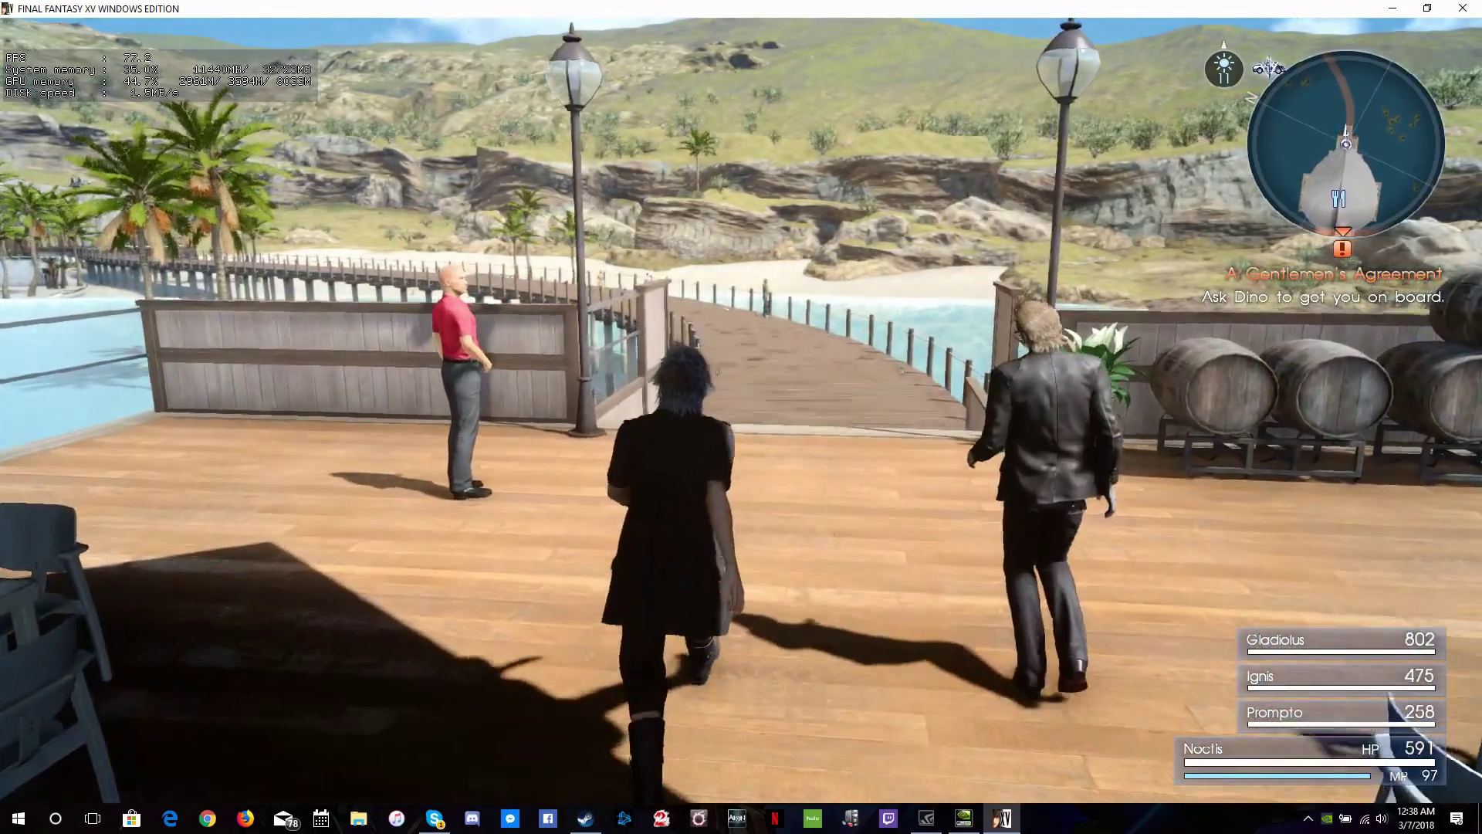
Step: Pause the game on the deck and open the Graphics settings in the Options
{"action": "key", "text": "Escape"}
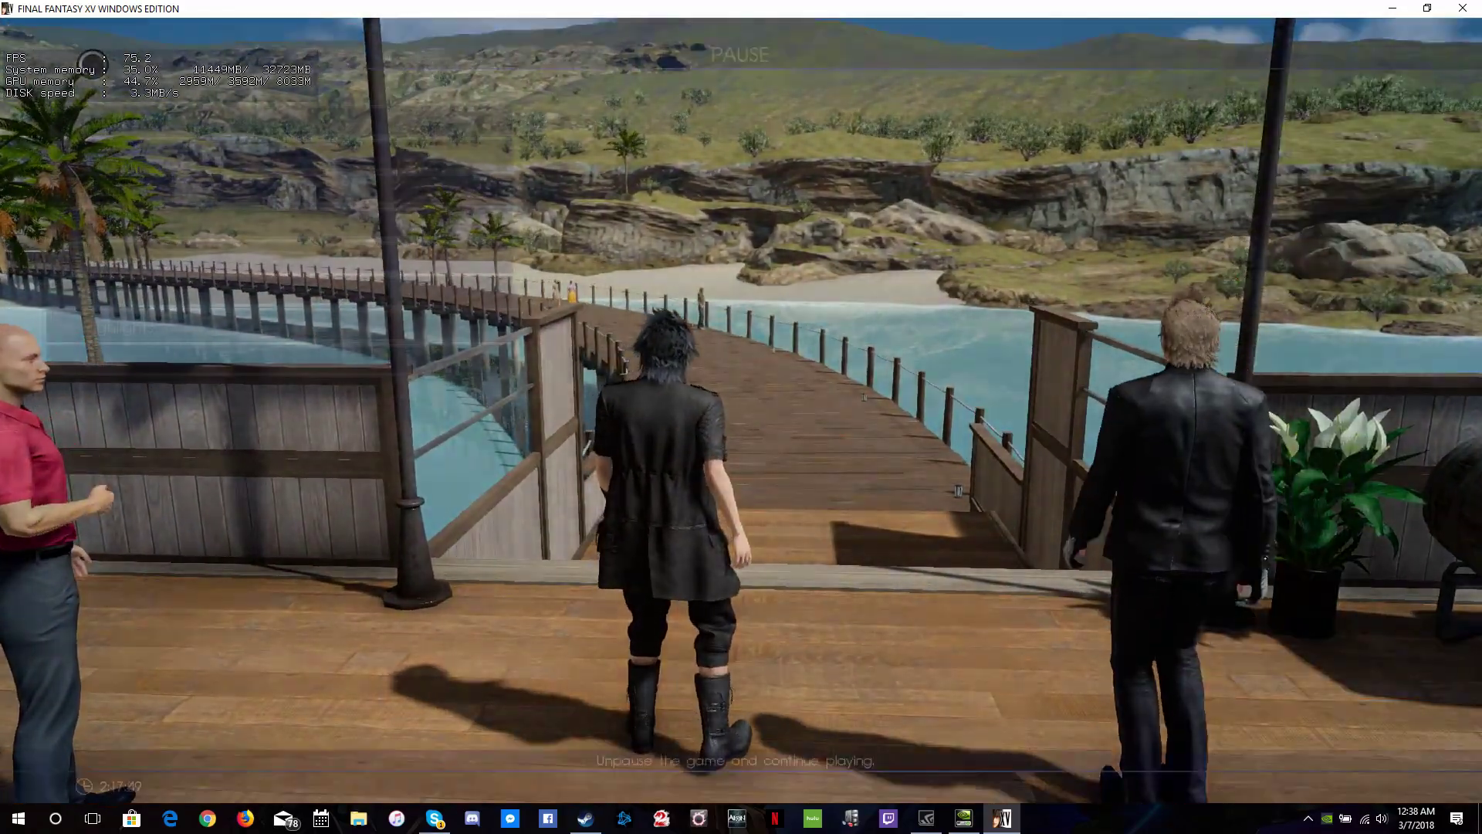
{"action": "key", "text": "Return"}
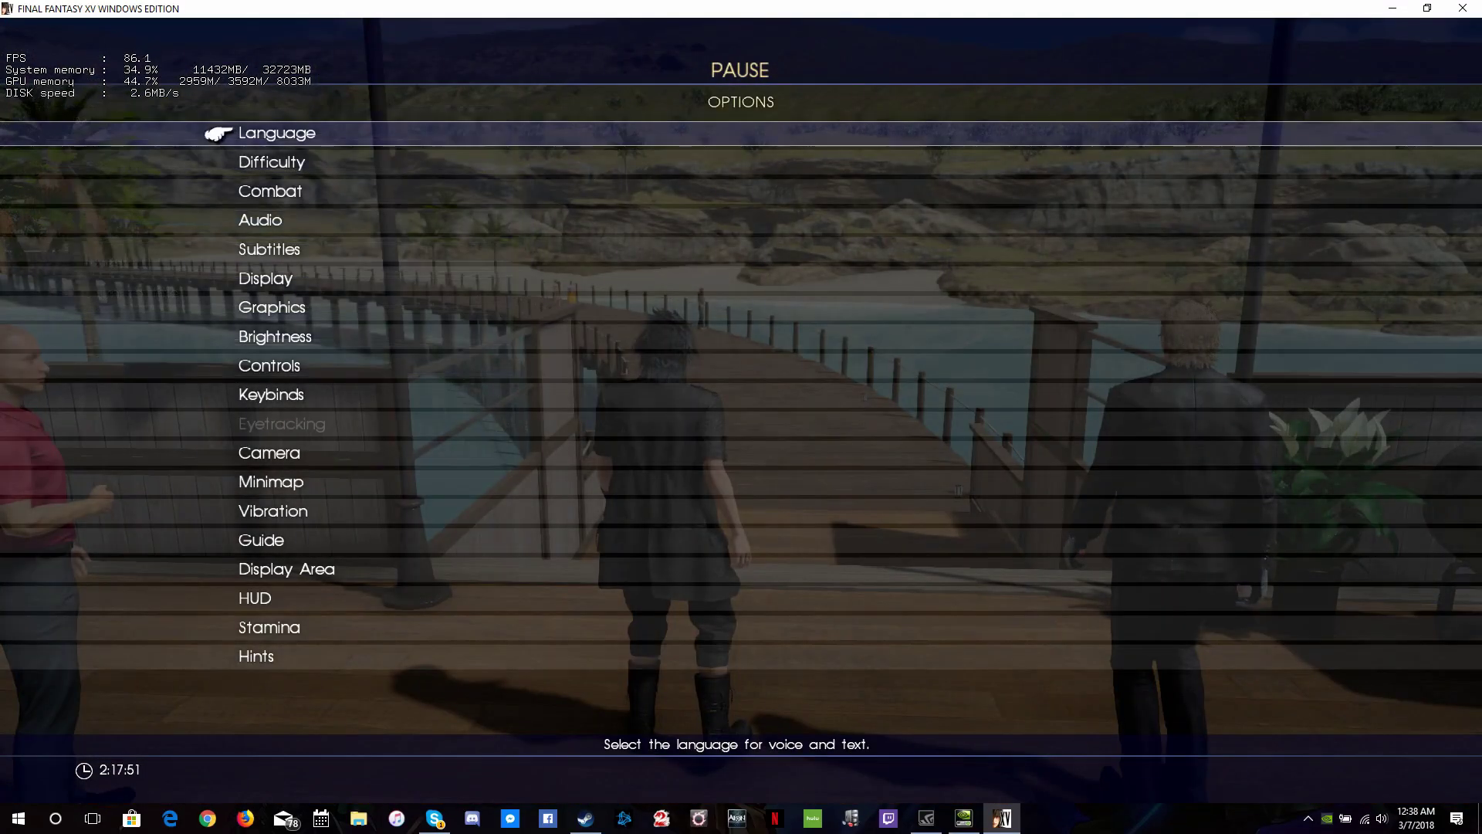
{"action": "key", "text": "Down"}
{"action": "key", "text": "Down"}
{"action": "key", "text": "Return"}
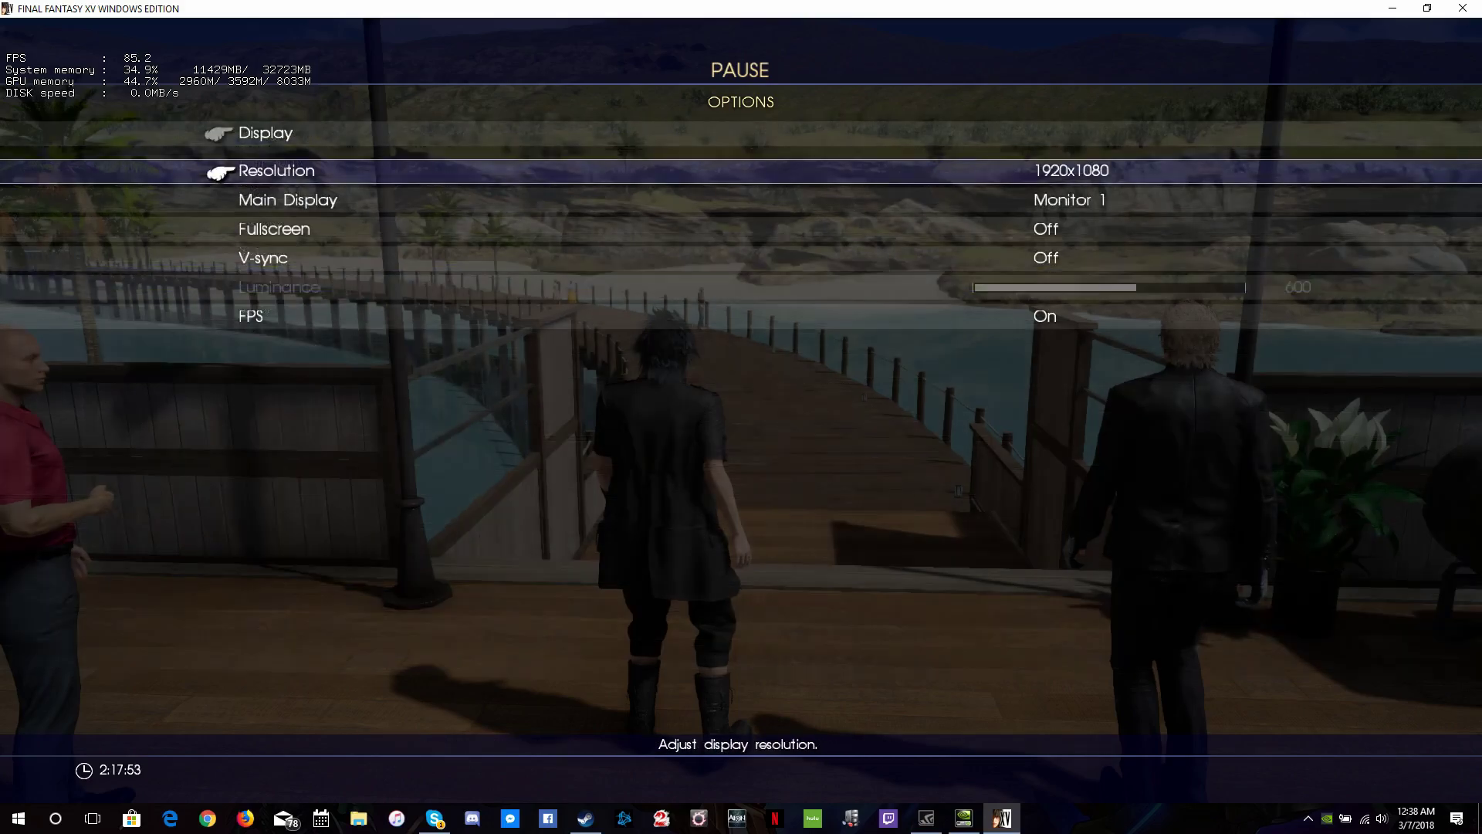
{"action": "key", "text": "Down"}
{"action": "key", "text": "Down"}
{"action": "key", "text": "Down"}
{"action": "key", "text": "Escape"}
{"action": "key", "text": "Down"}
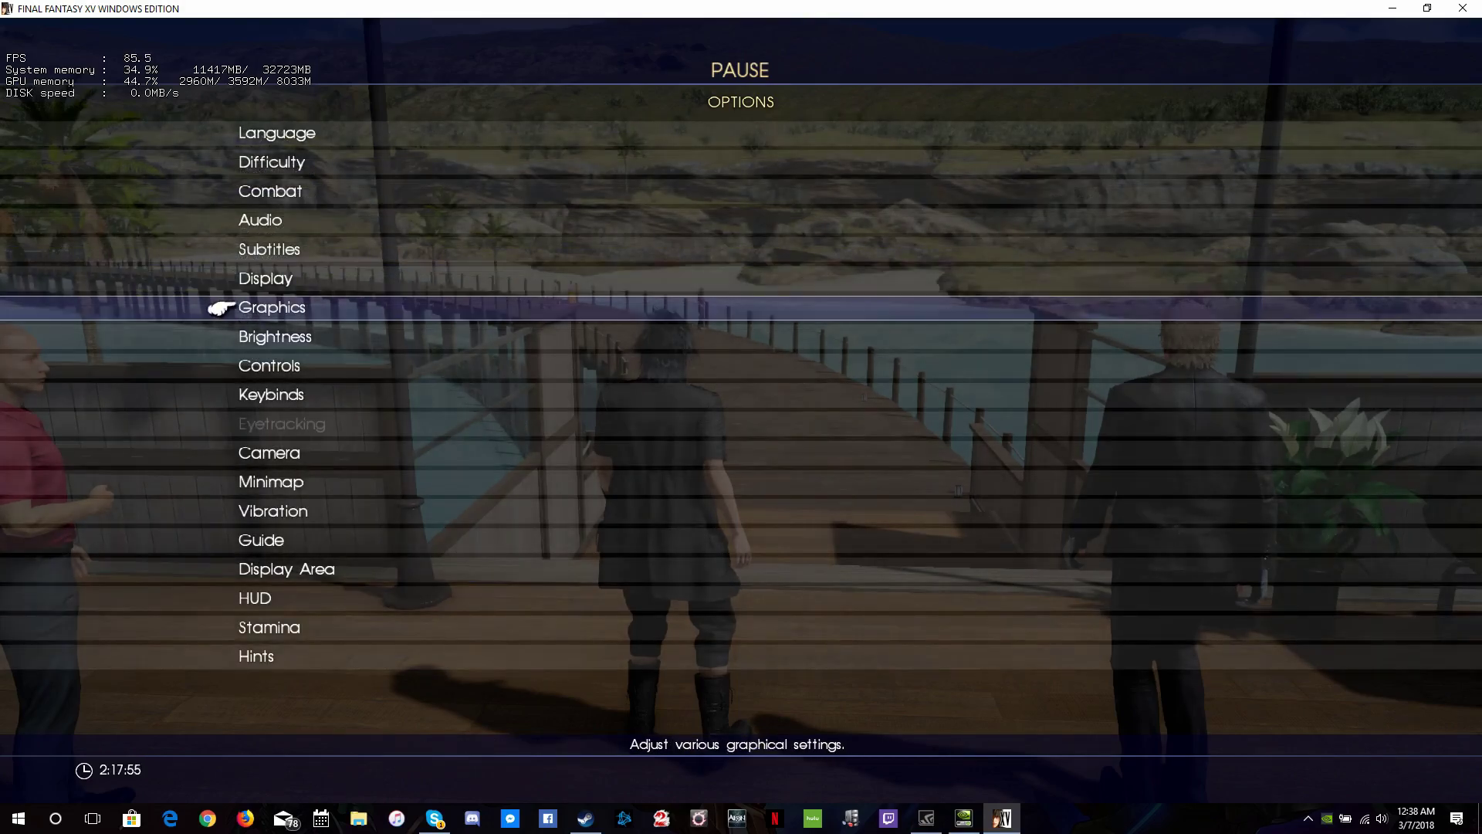
{"action": "key", "text": "Return"}
Step: Set the Anti-aliasing algorithm to TAA in the Graphics settings
{"action": "key", "text": "Down"}
{"action": "key", "text": "Down"}
{"action": "key", "text": "Down"}
{"action": "key", "text": "Down"}
{"action": "key", "text": "Down"}
{"action": "key", "text": "Down"}
{"action": "key", "text": "Down"}
{"action": "key", "text": "Down"}
{"action": "key", "text": "Down"}
{"action": "key", "text": "Down"}
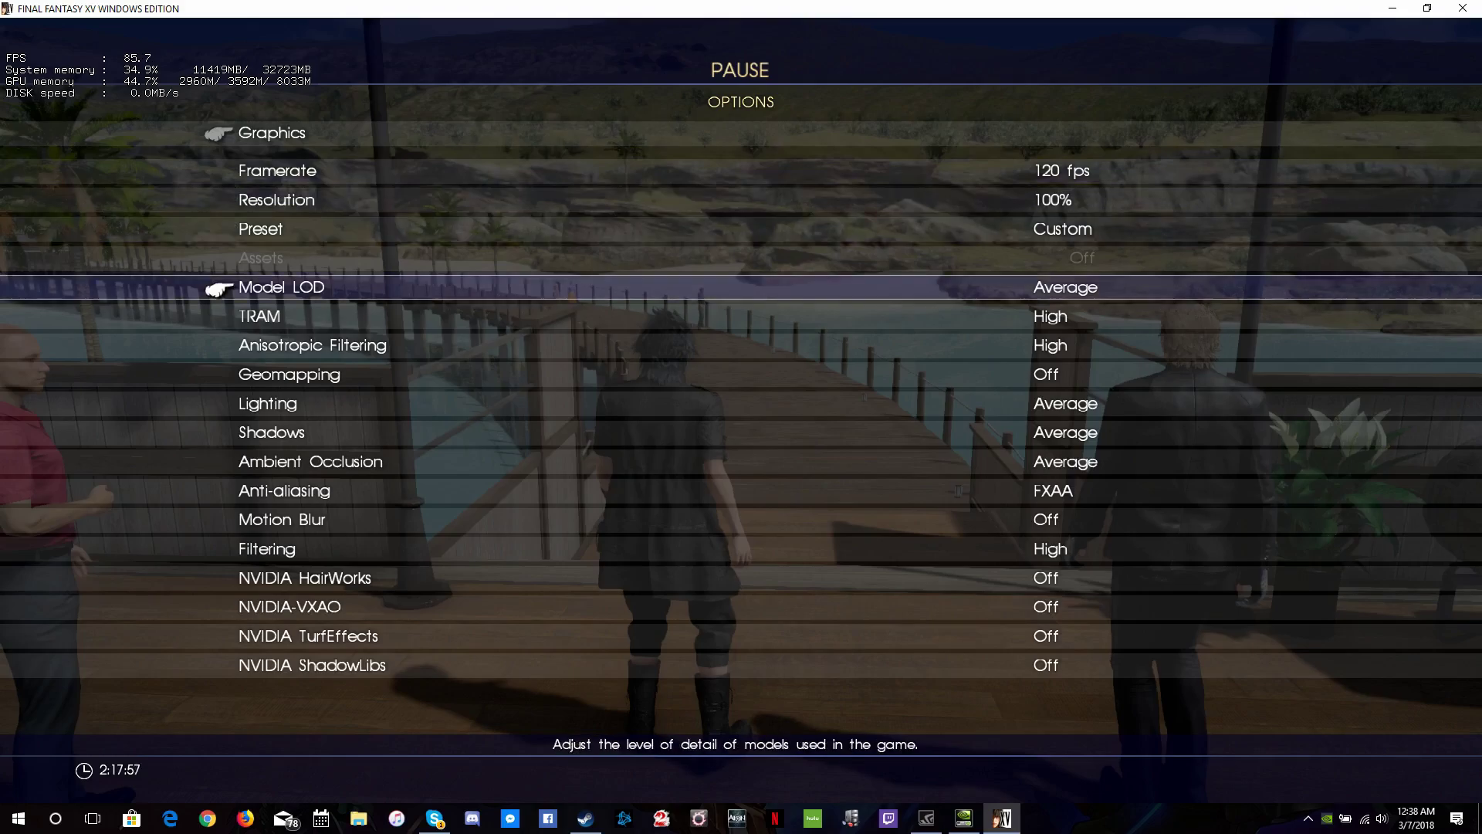
{"action": "key", "text": "Return"}
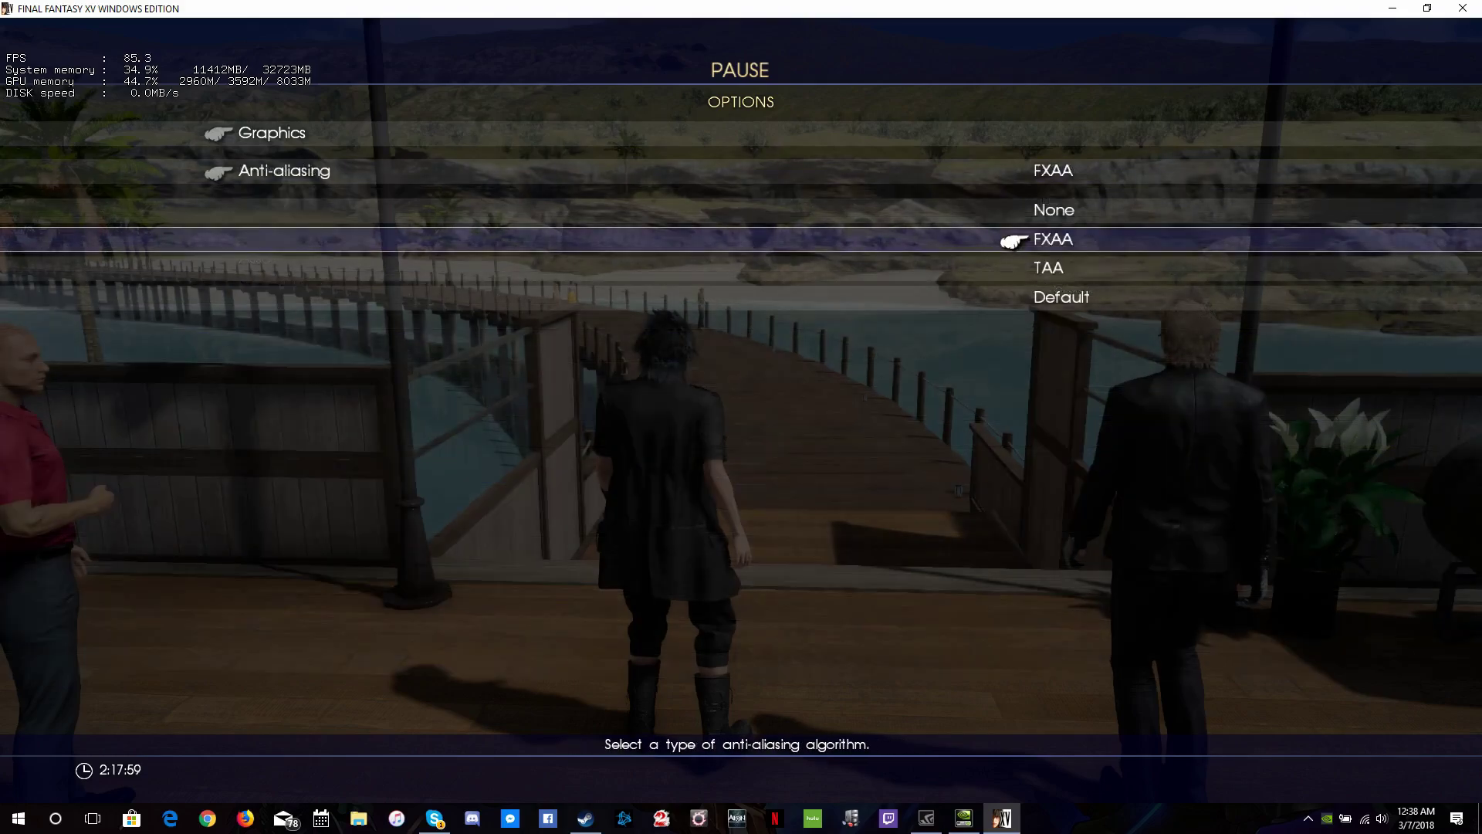
{"action": "key", "text": "Down"}
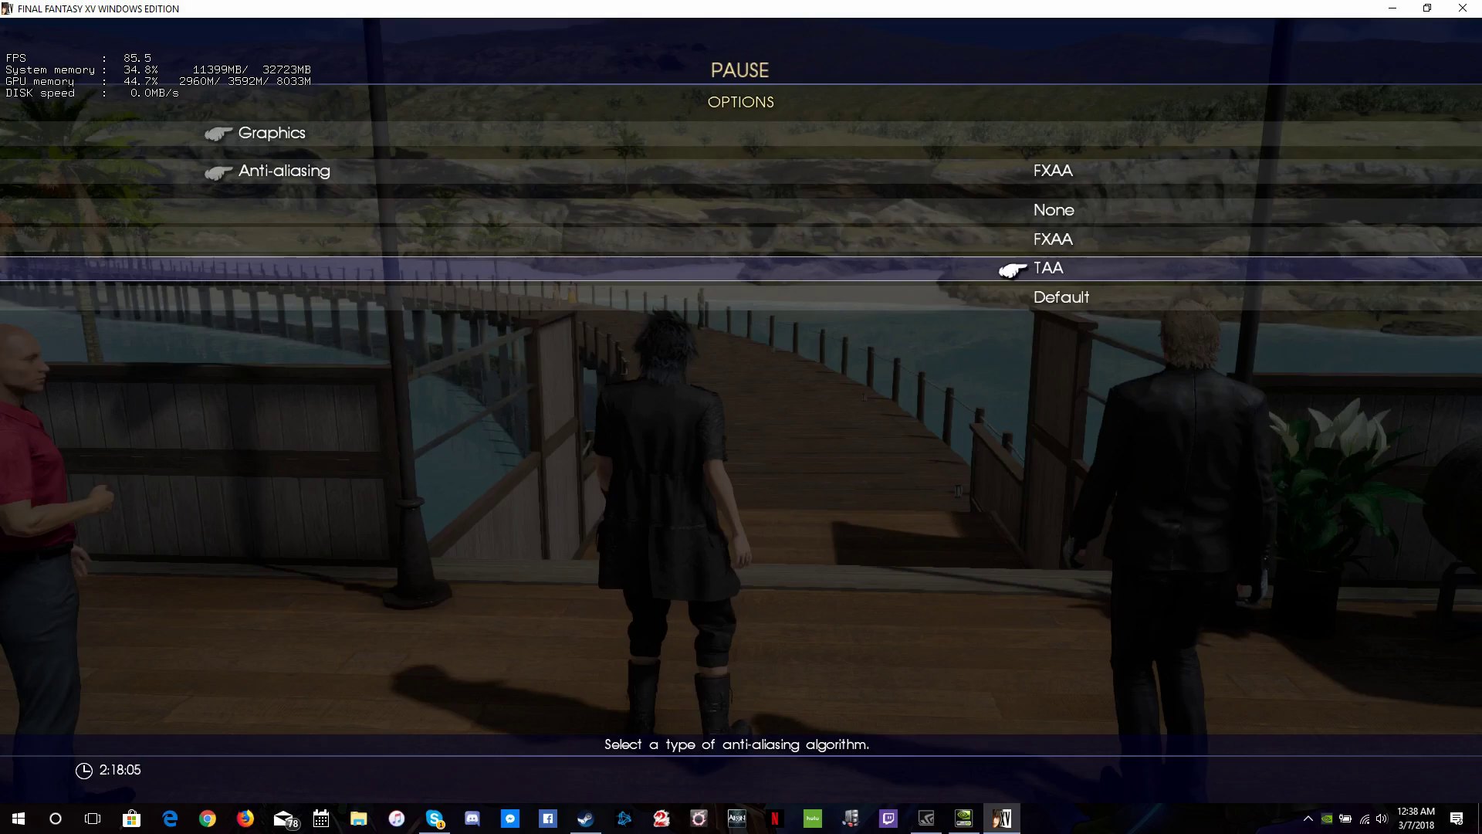
{"action": "key", "text": "Return"}
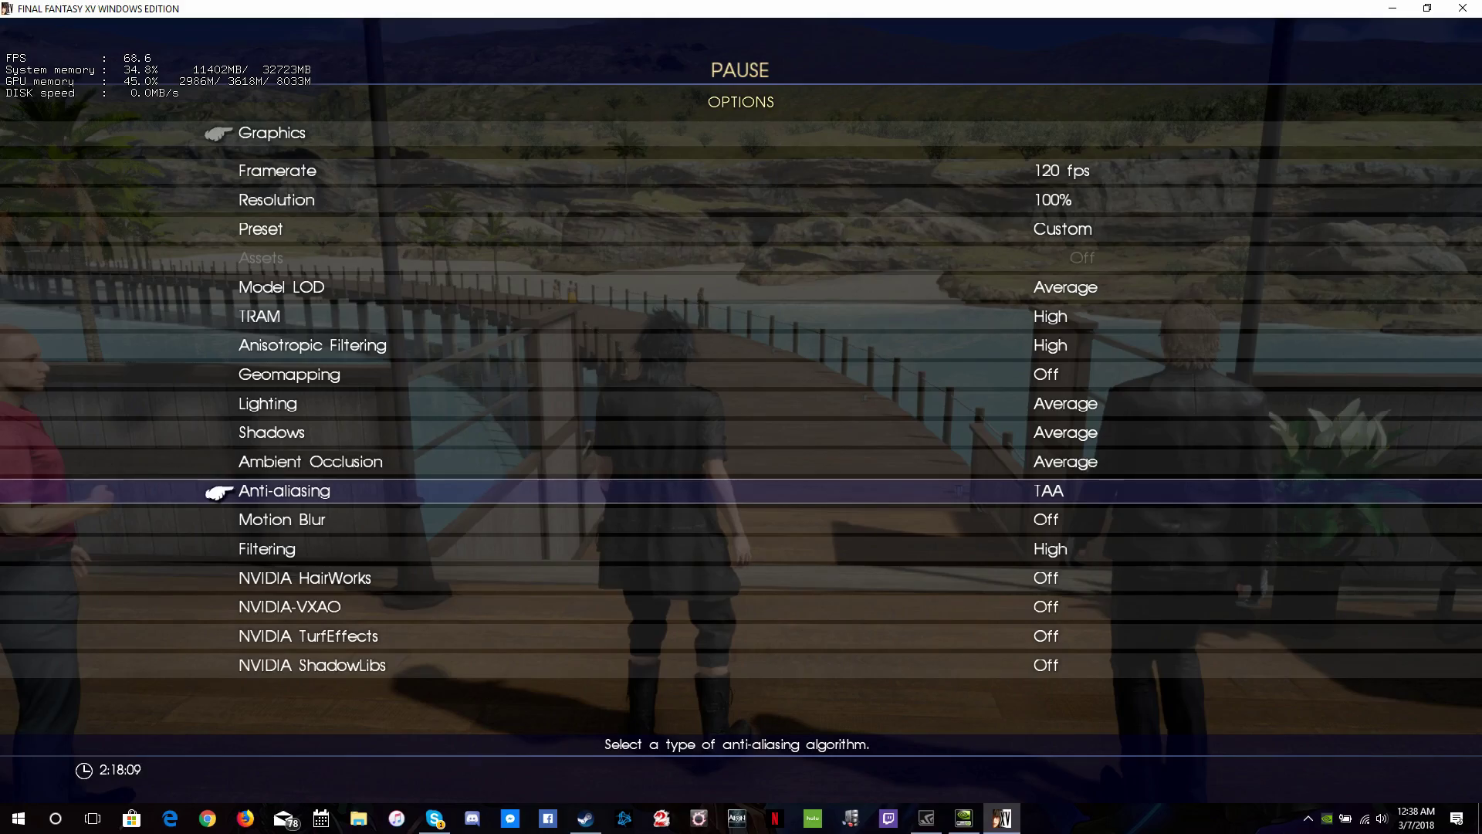
Step: Leave the graphics options and resume the game, turning Noctis around on the deck
{"action": "key", "text": "Return"}
{"action": "key", "text": "Escape"}
{"action": "key", "text": "Escape"}
{"action": "key", "text": "Escape"}
{"action": "key", "text": "Escape"}
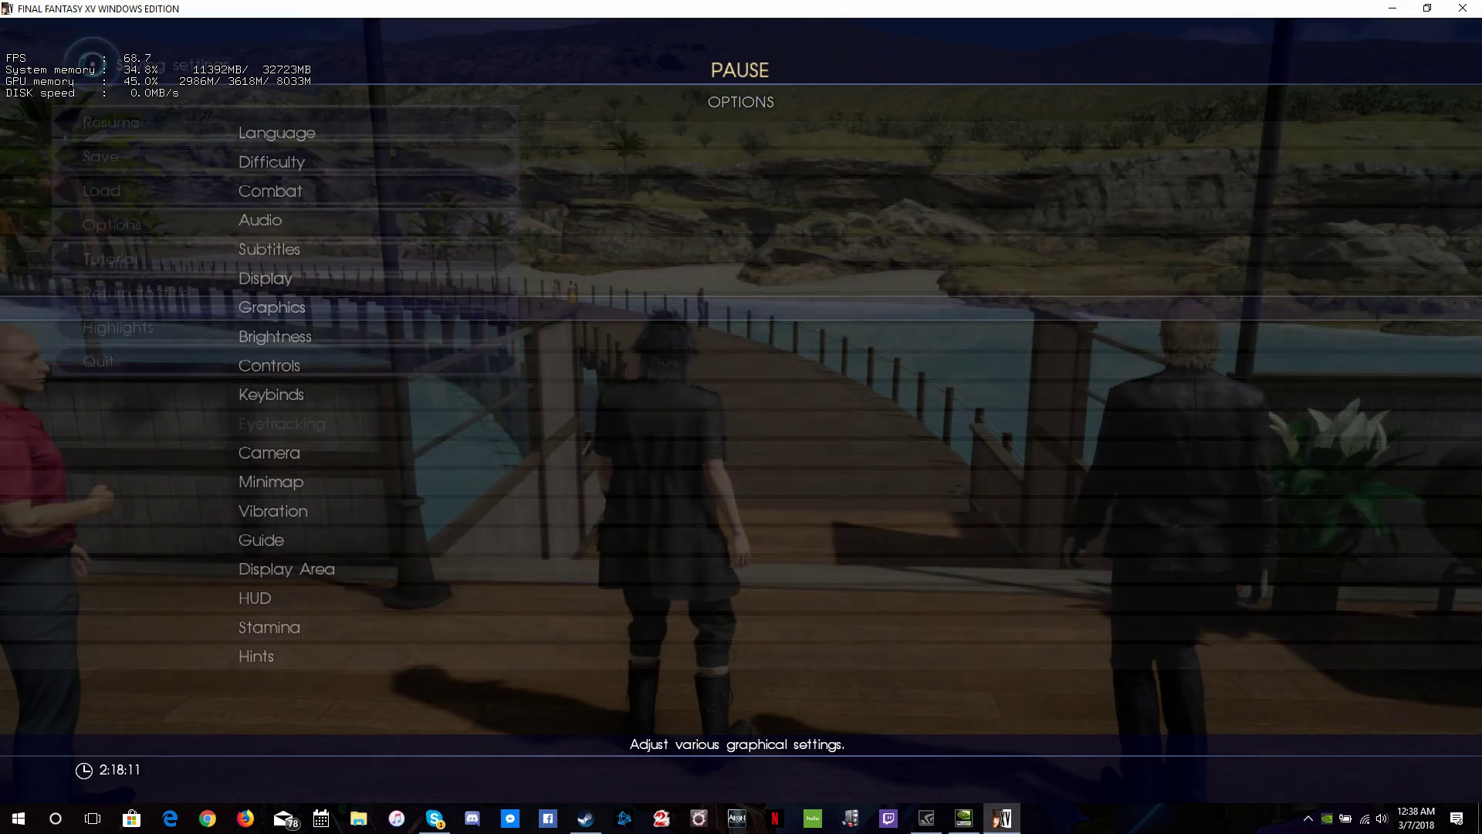
{"action": "key", "text": "s"}
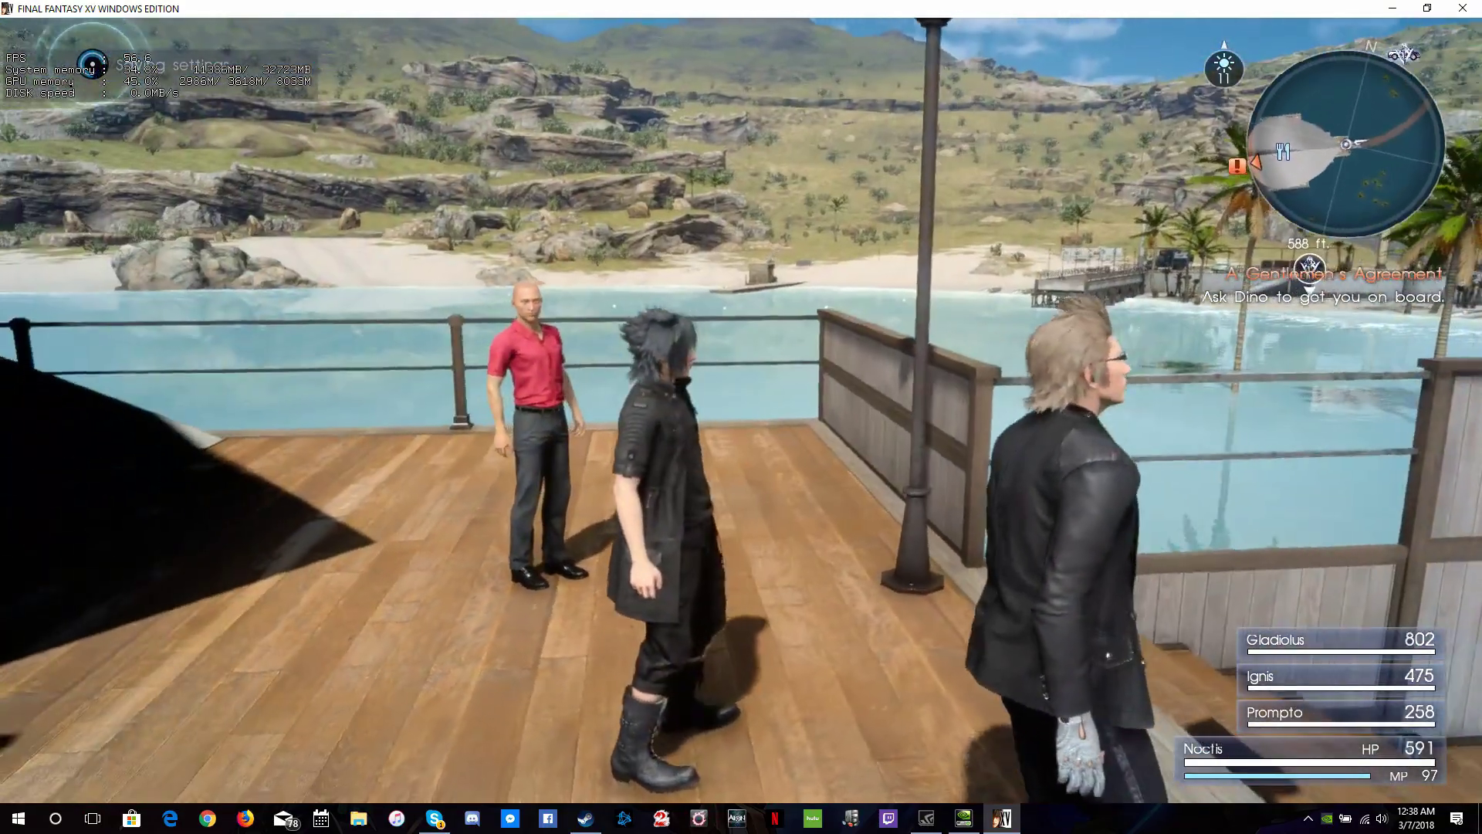
Step: Look around Noctis and his companions on the deck to judge the image and frame rate with TAA
{"action": "key", "text": "a"}
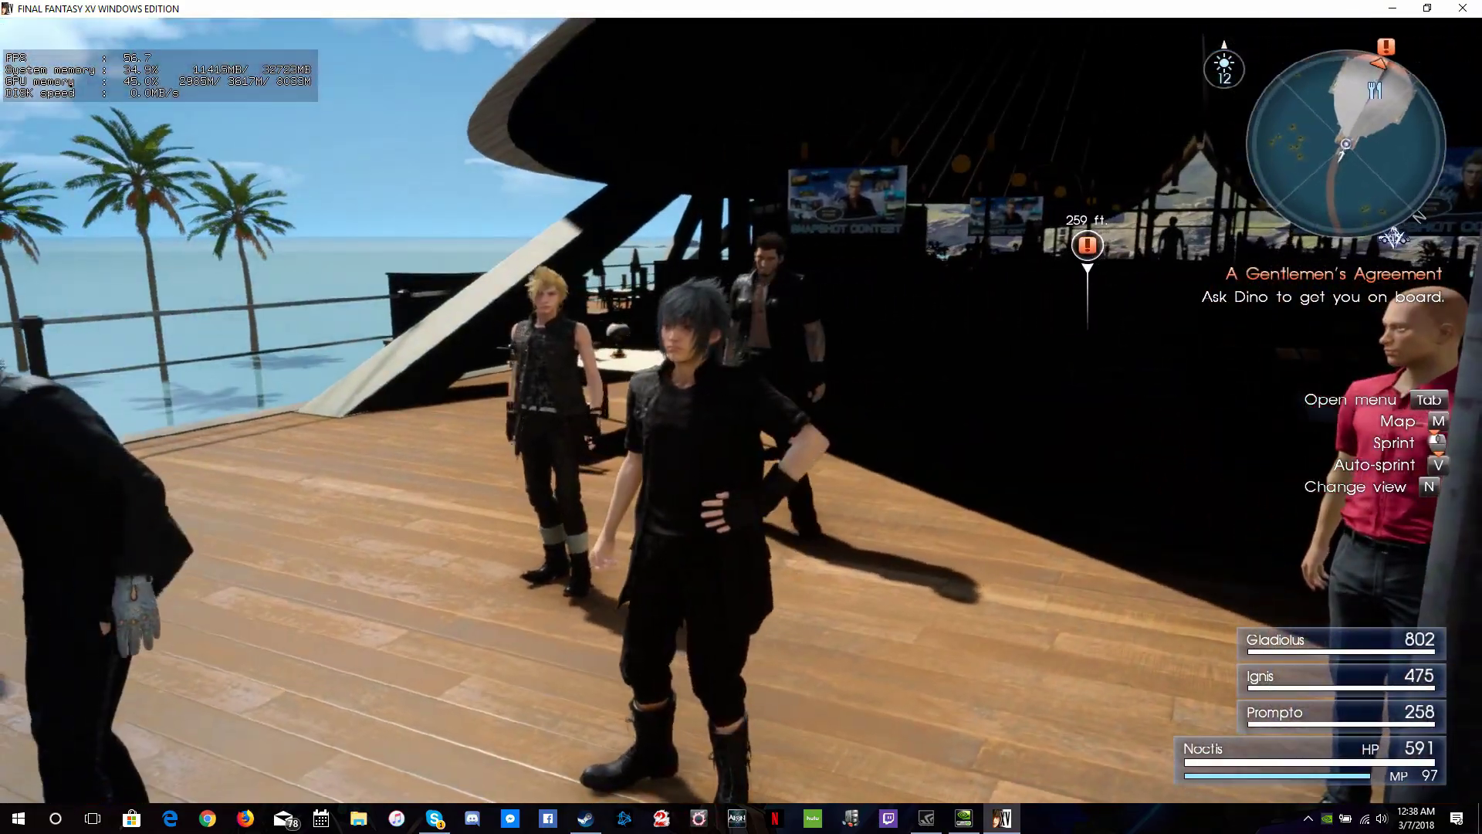
{"action": "key", "text": "d"}
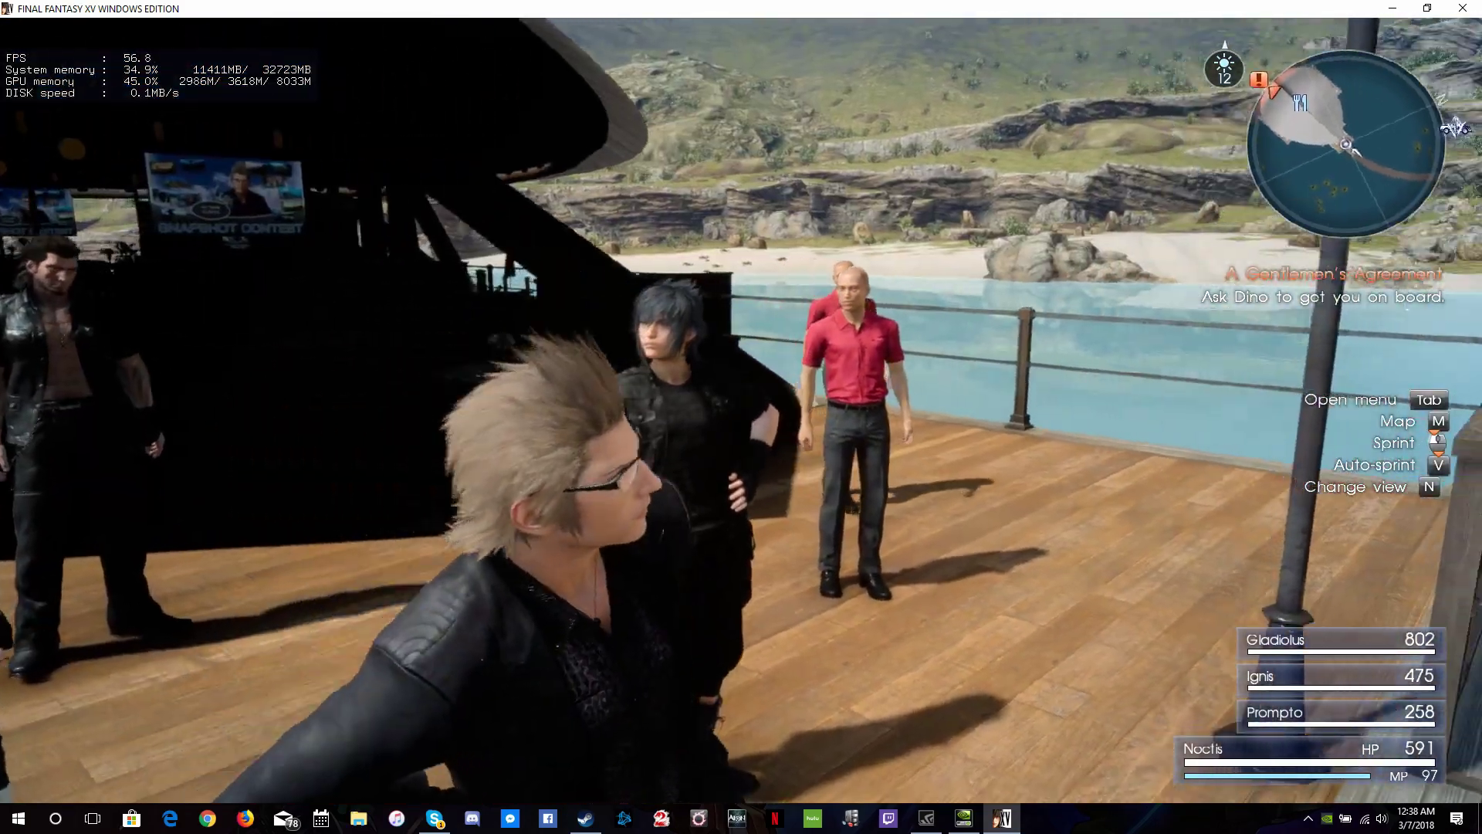
{"action": "key", "text": "a"}
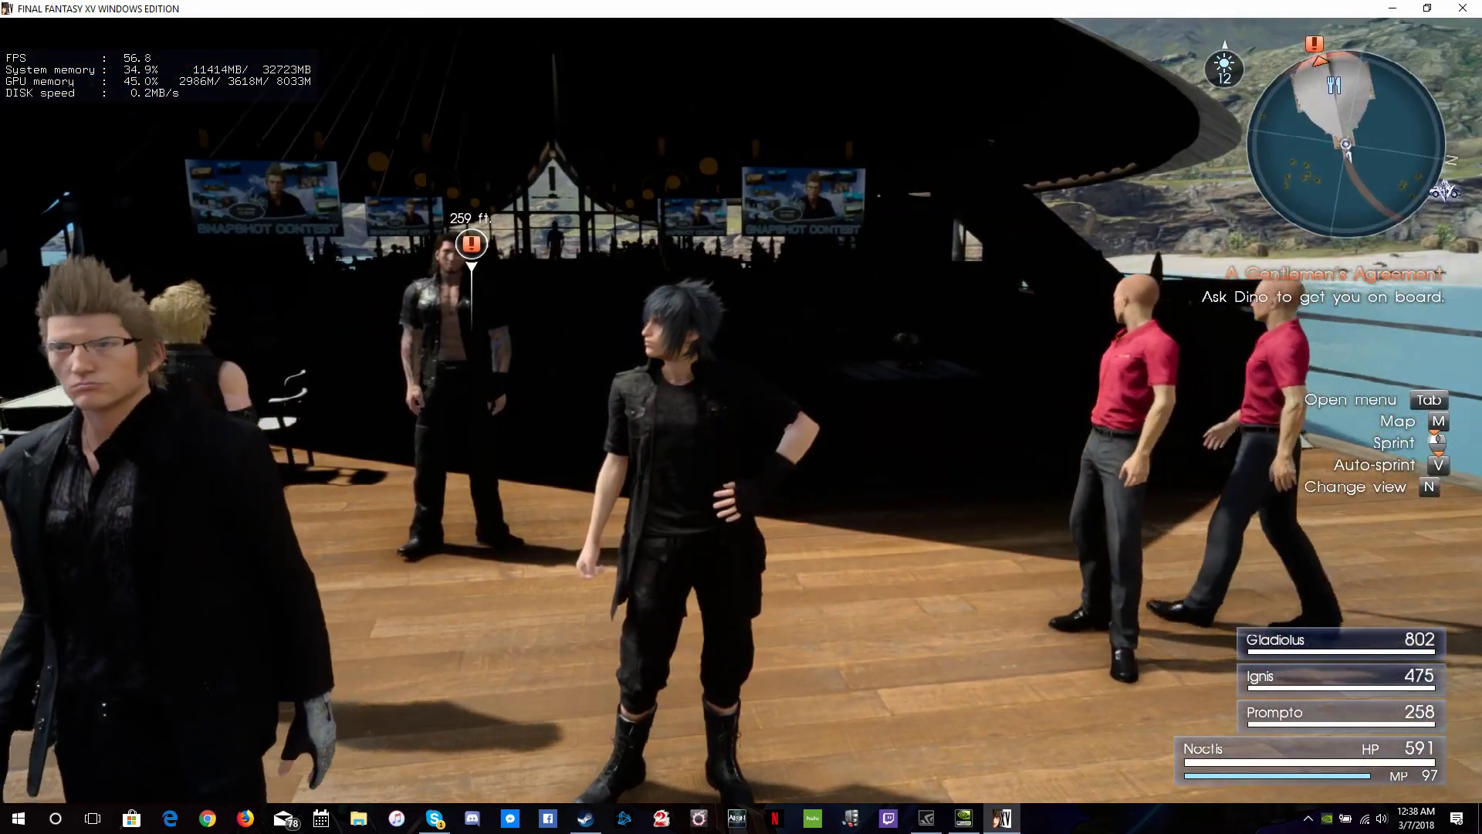
{"action": "key", "text": "a"}
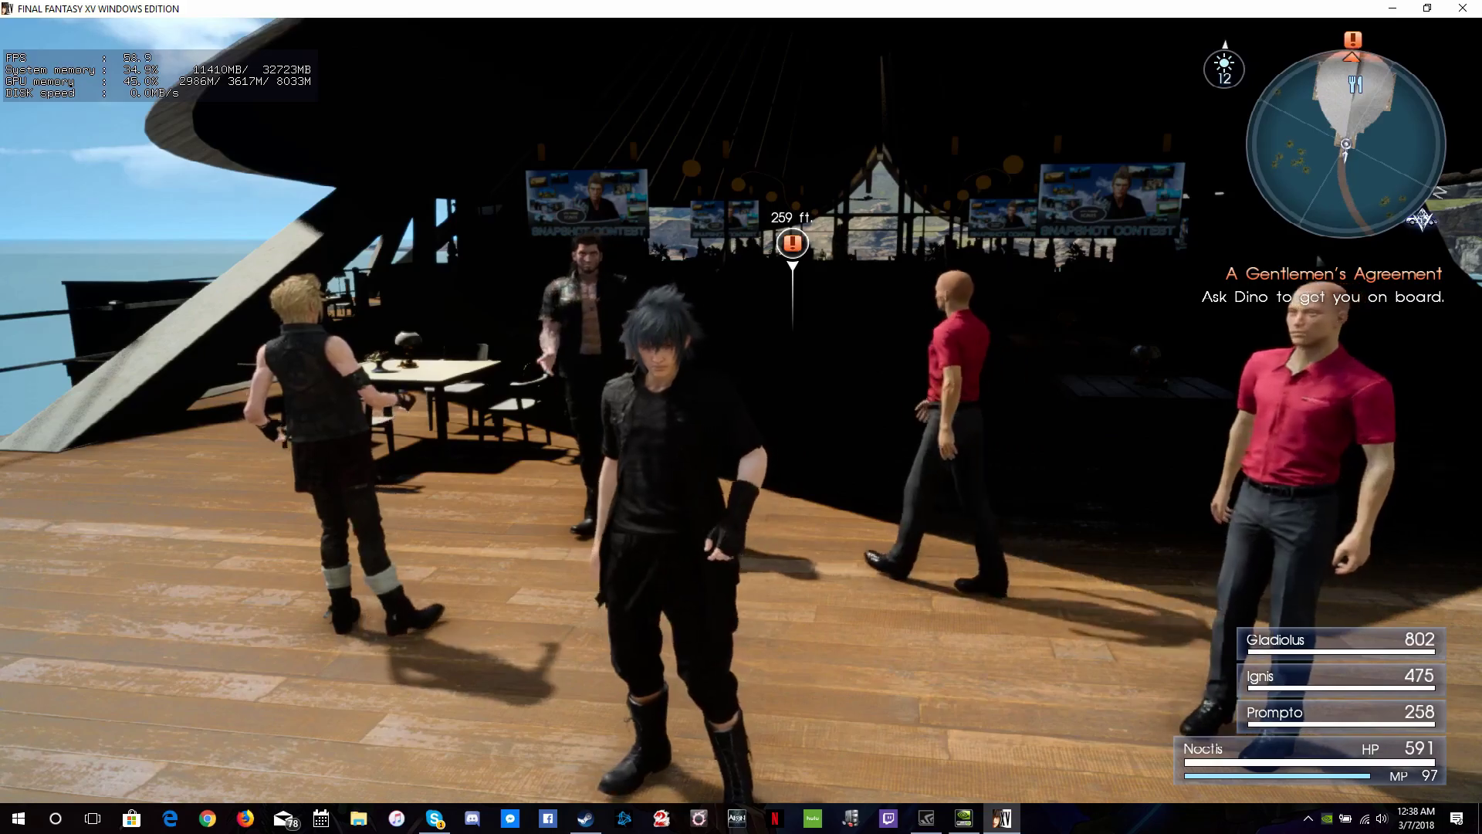
Step: Pause the game and go to the Graphics settings in the Options
{"action": "key", "text": "Escape"}
{"action": "key", "text": "Down"}
{"action": "key", "text": "Down"}
{"action": "key", "text": "Down"}
{"action": "key", "text": "Return"}
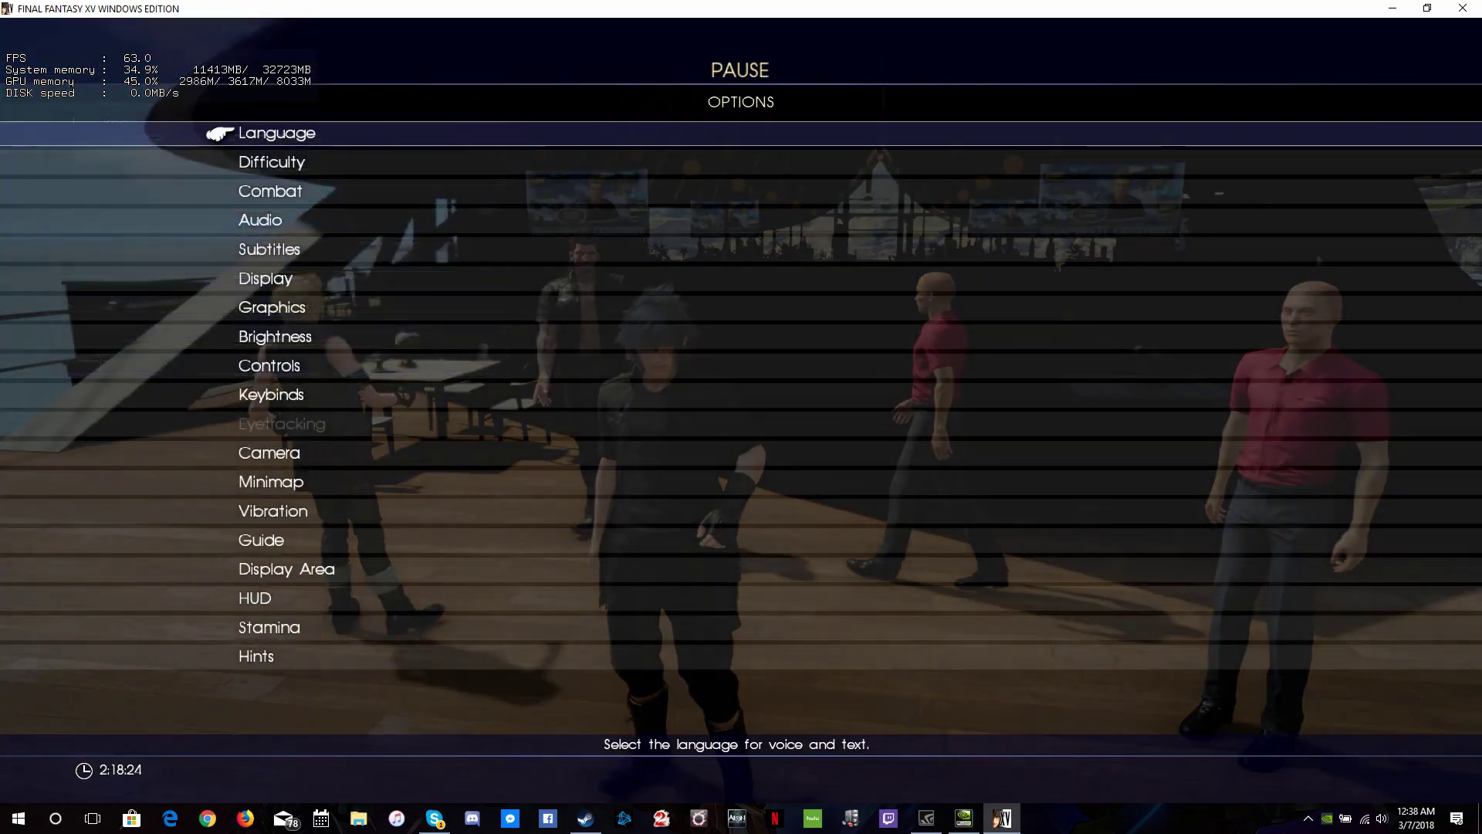
{"action": "key", "text": "Down"}
{"action": "key", "text": "Down"}
{"action": "key", "text": "Down"}
{"action": "key", "text": "Down"}
{"action": "key", "text": "Down"}
{"action": "key", "text": "Down"}
{"action": "key", "text": "Return"}
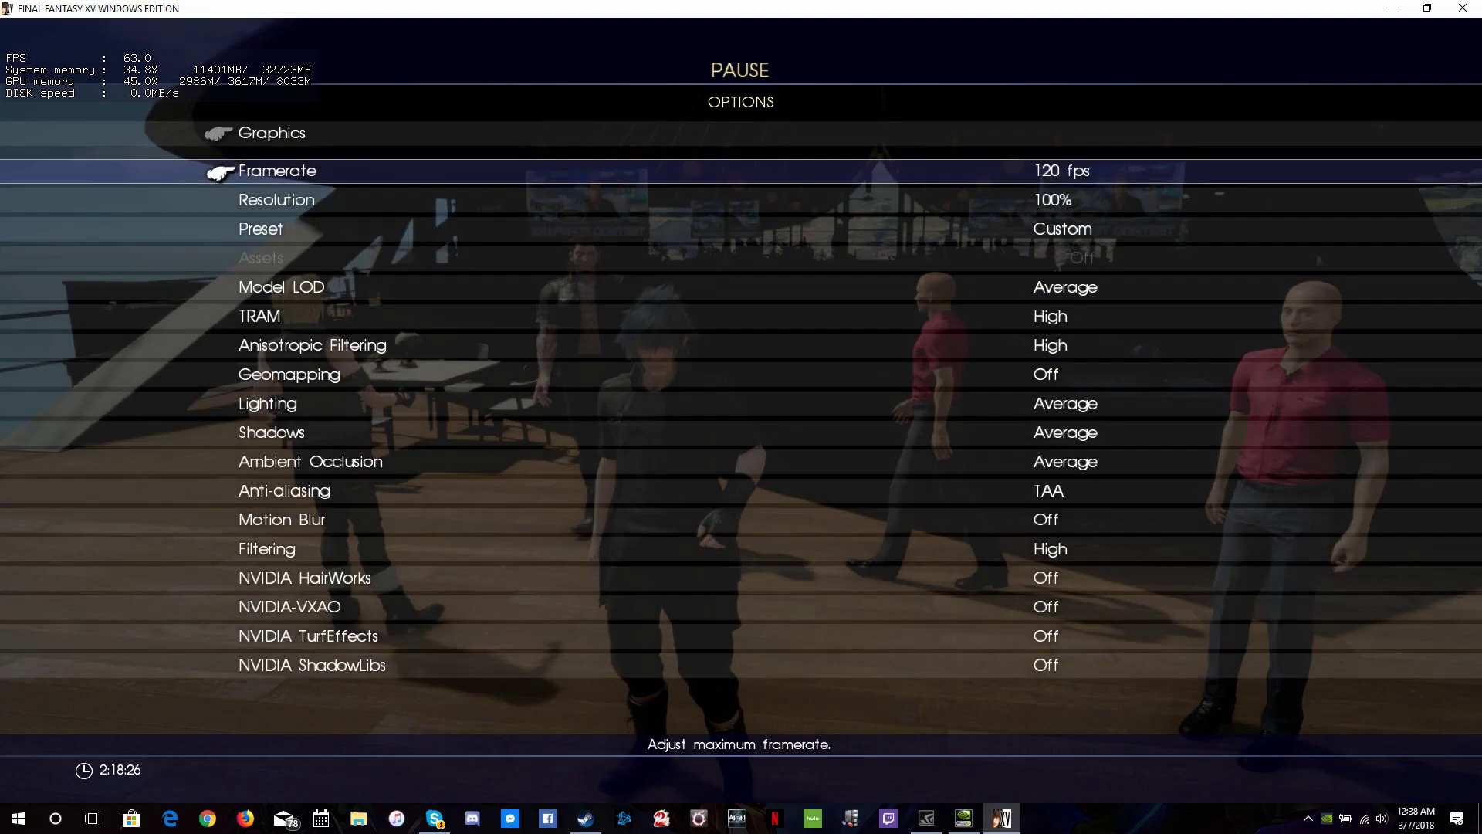
Step: Set the Anti-aliasing algorithm to FXAA in the Graphics settings
{"action": "key", "text": "Down"}
{"action": "key", "text": "Down"}
{"action": "key", "text": "Down"}
{"action": "key", "text": "Down"}
{"action": "key", "text": "Down"}
{"action": "key", "text": "Down"}
{"action": "key", "text": "Down"}
{"action": "key", "text": "Down"}
{"action": "key", "text": "Down"}
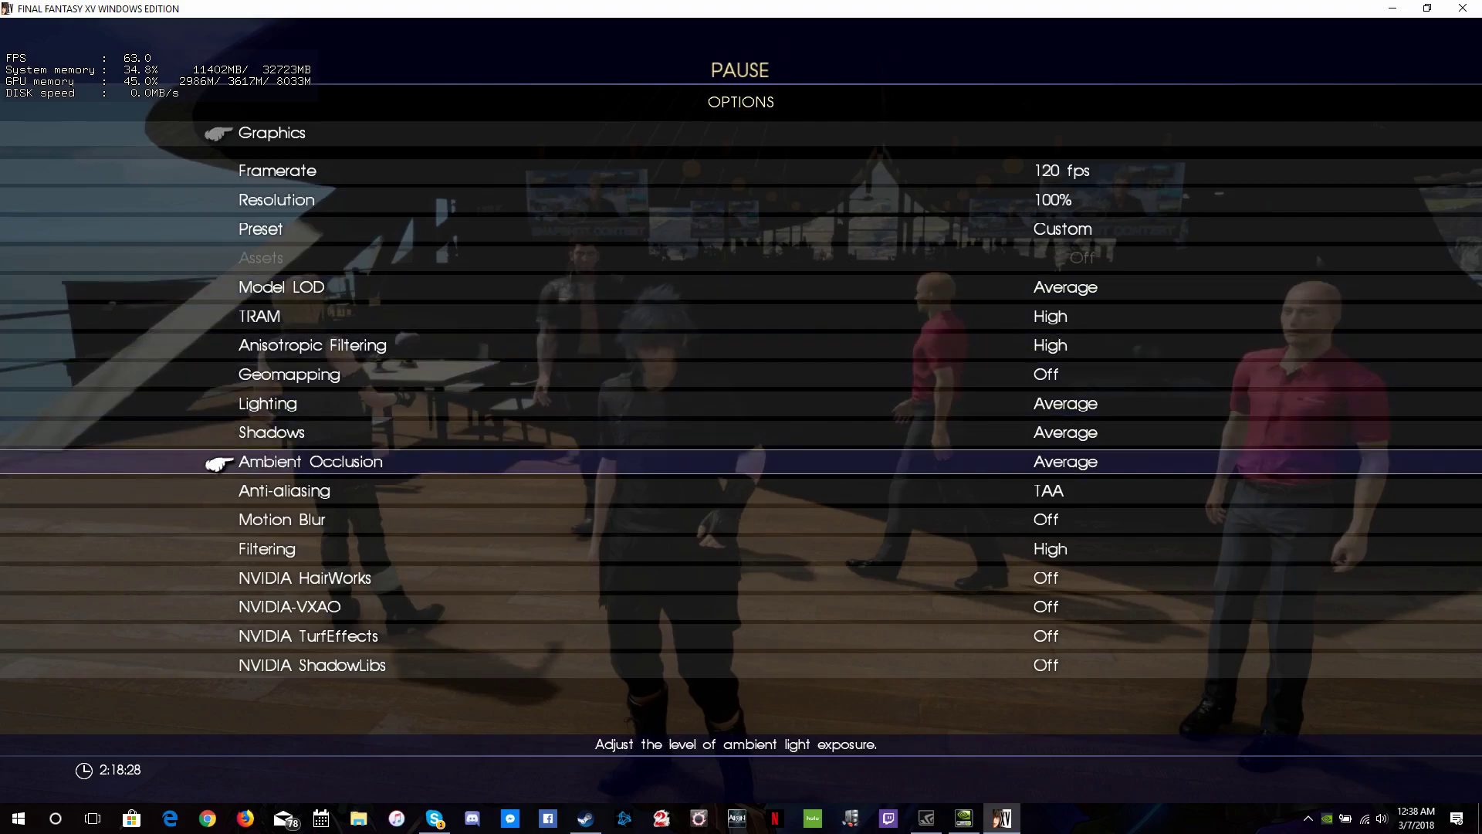
{"action": "key", "text": "Down"}
{"action": "key", "text": "Return"}
{"action": "key", "text": "Up"}
{"action": "key", "text": "Return"}
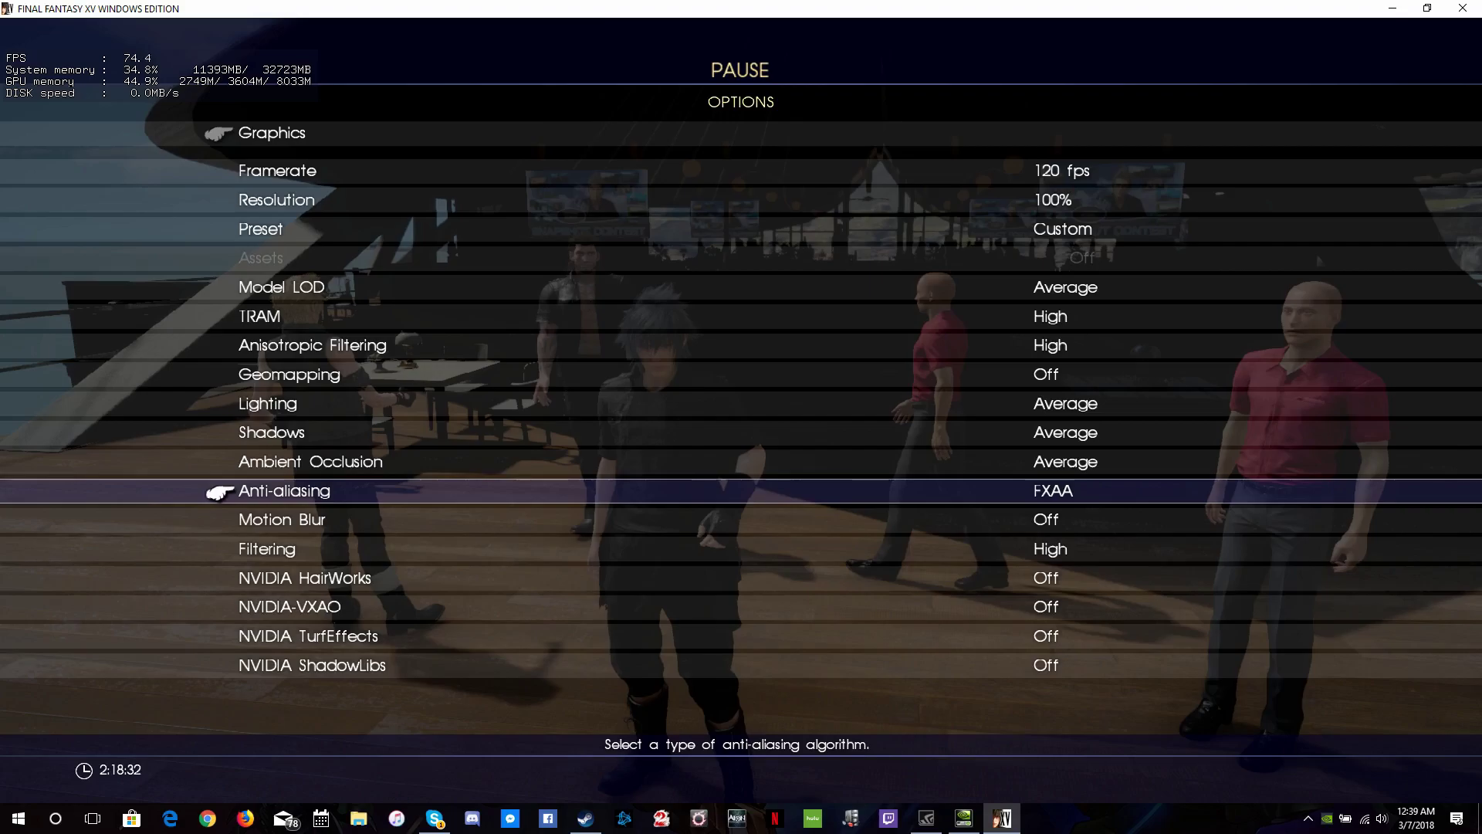
Step: Set the Model LOD to High in the Graphics settings
{"action": "key", "text": "Up"}
{"action": "key", "text": "Up"}
{"action": "key", "text": "Up"}
{"action": "key", "text": "Up"}
{"action": "key", "text": "Up"}
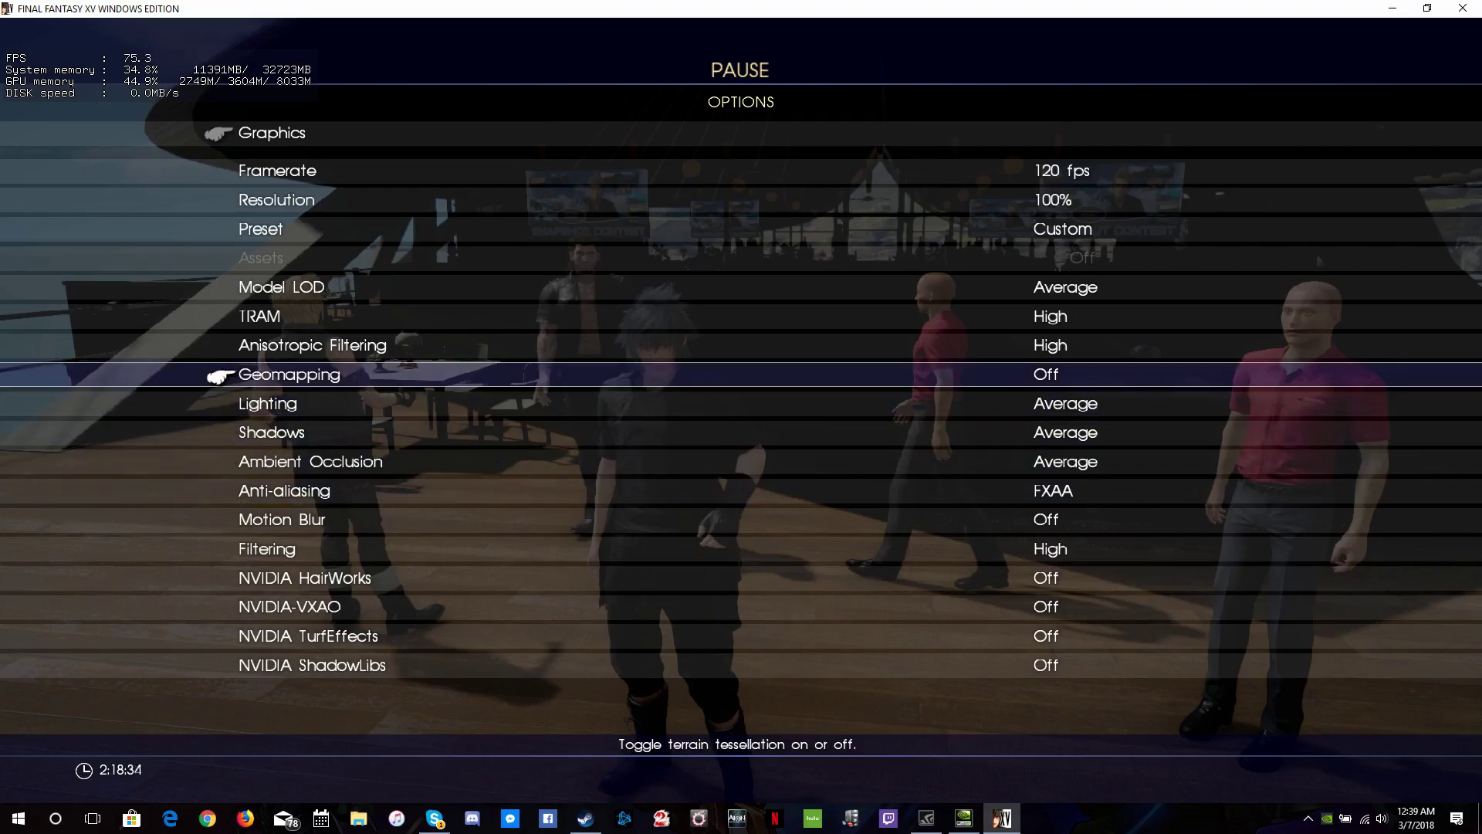
{"action": "key", "text": "Up"}
{"action": "key", "text": "Up"}
{"action": "key", "text": "Return"}
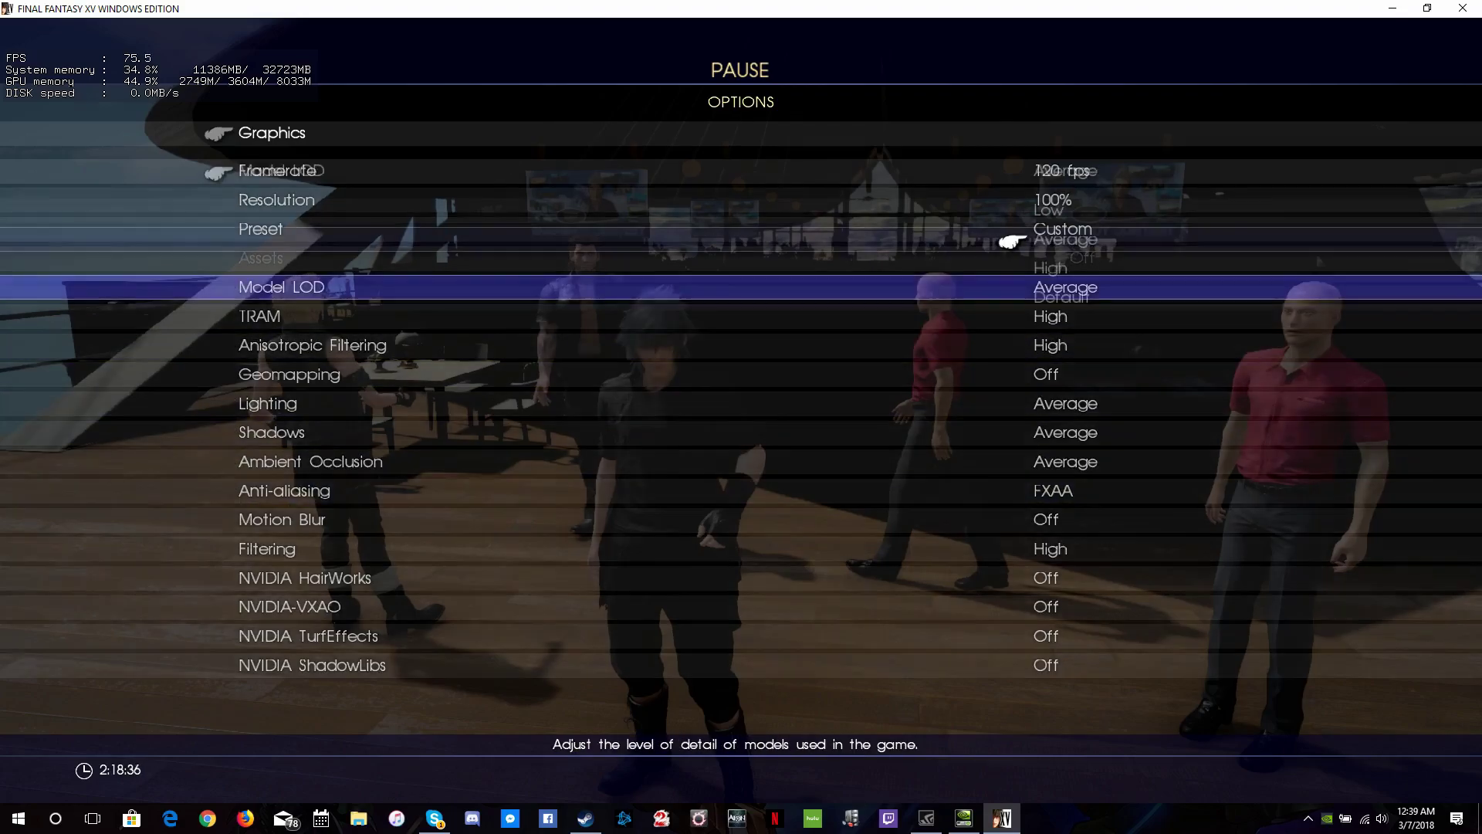
{"action": "key", "text": "Down"}
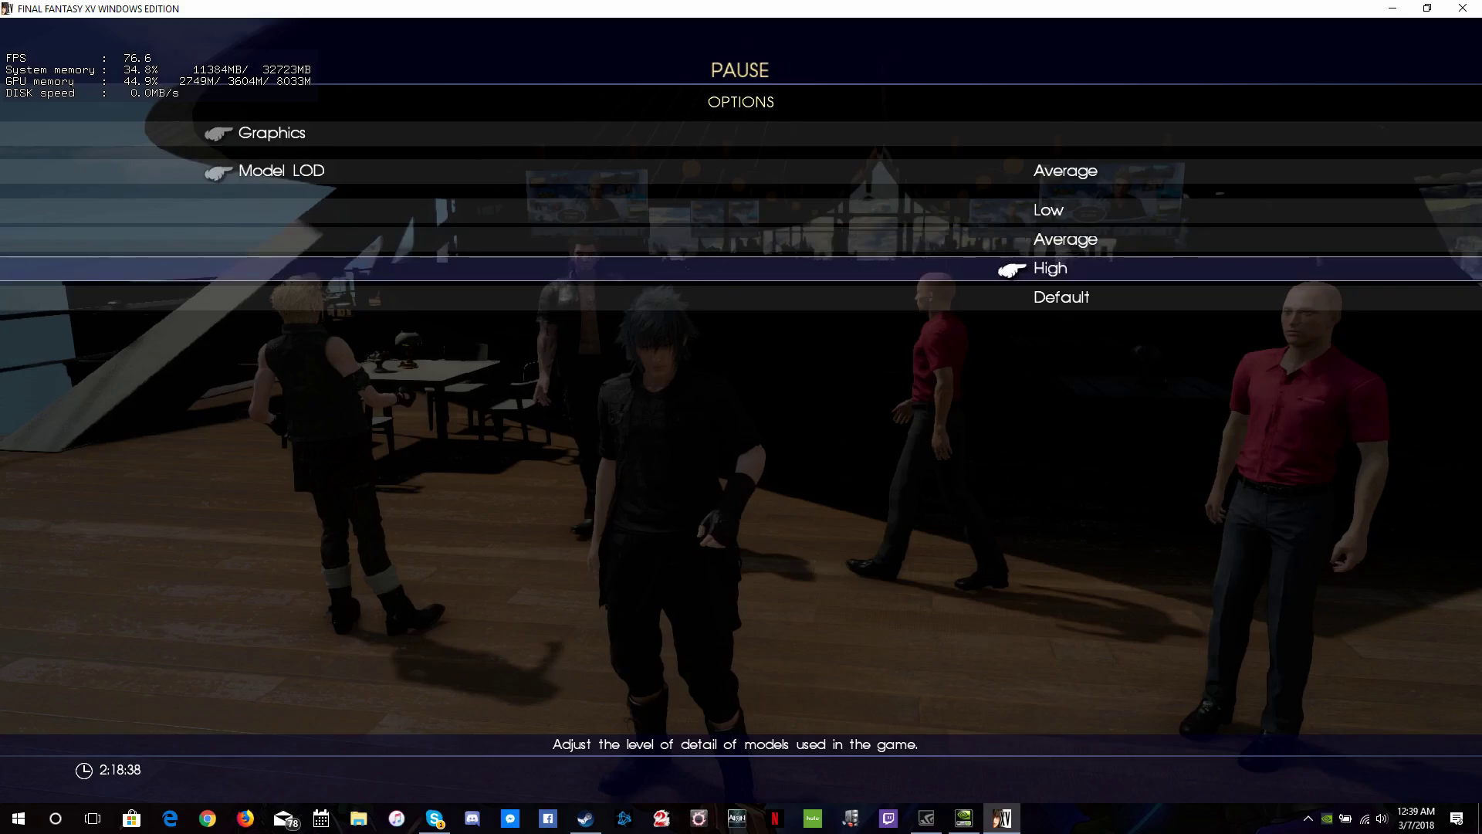
{"action": "key", "text": "Return"}
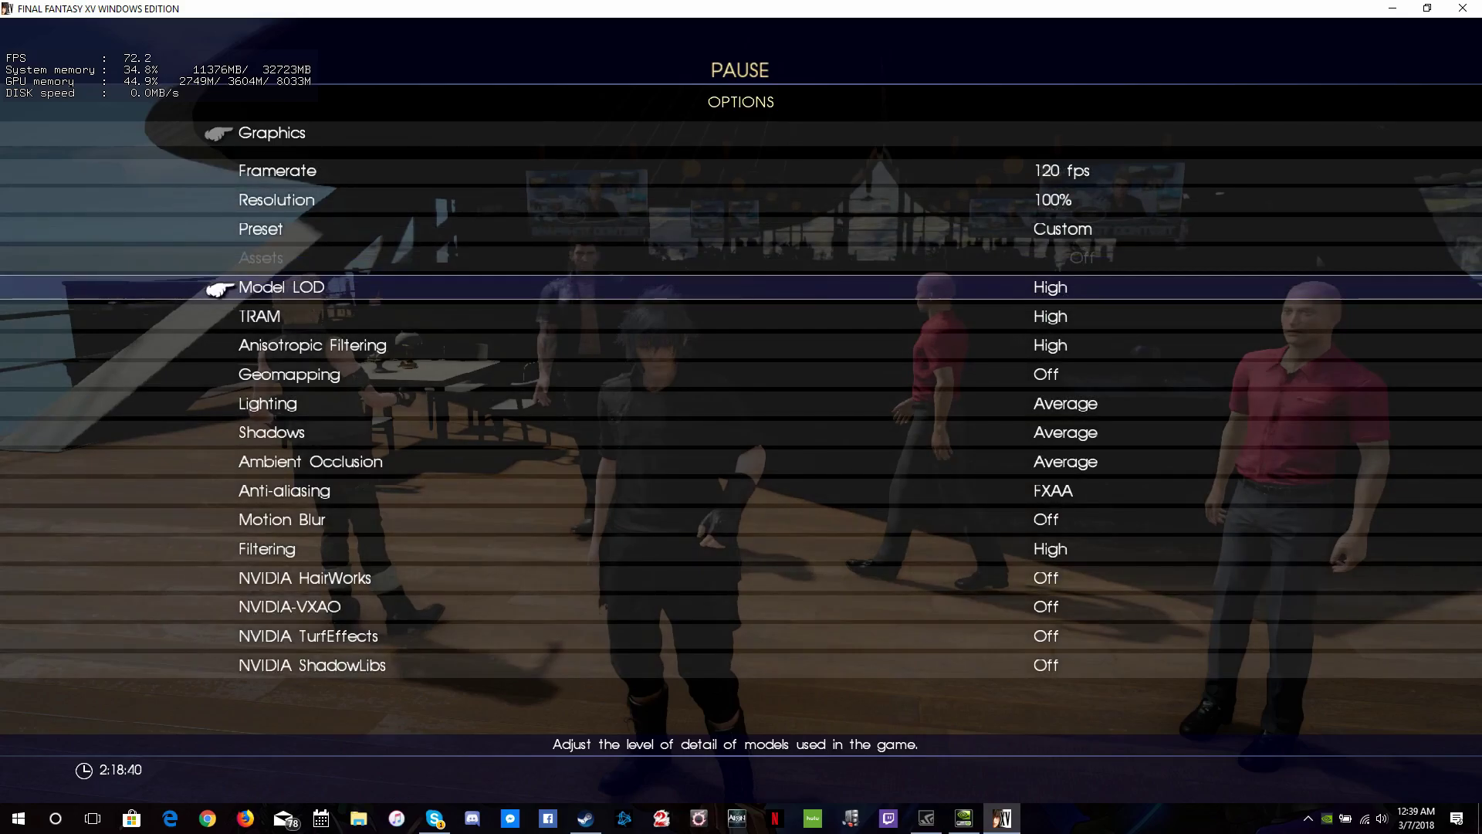
Step: Resume the game and move Noctis to the start of the boardwalk, facing the hills, to check distant detail
{"action": "key", "text": "Escape"}
{"action": "key", "text": "Escape"}
{"action": "key", "text": "Escape"}
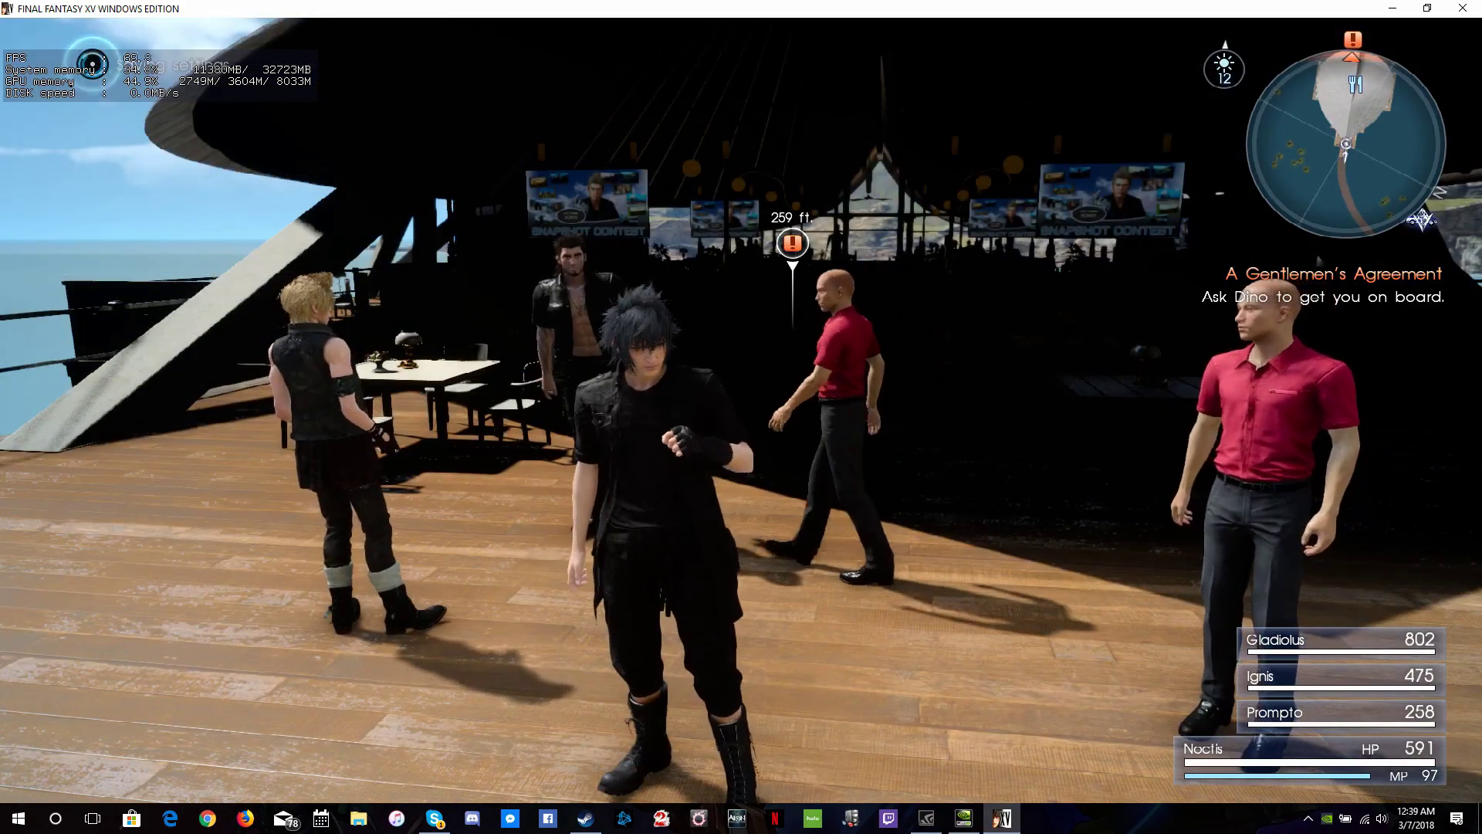
{"action": "key", "text": "w"}
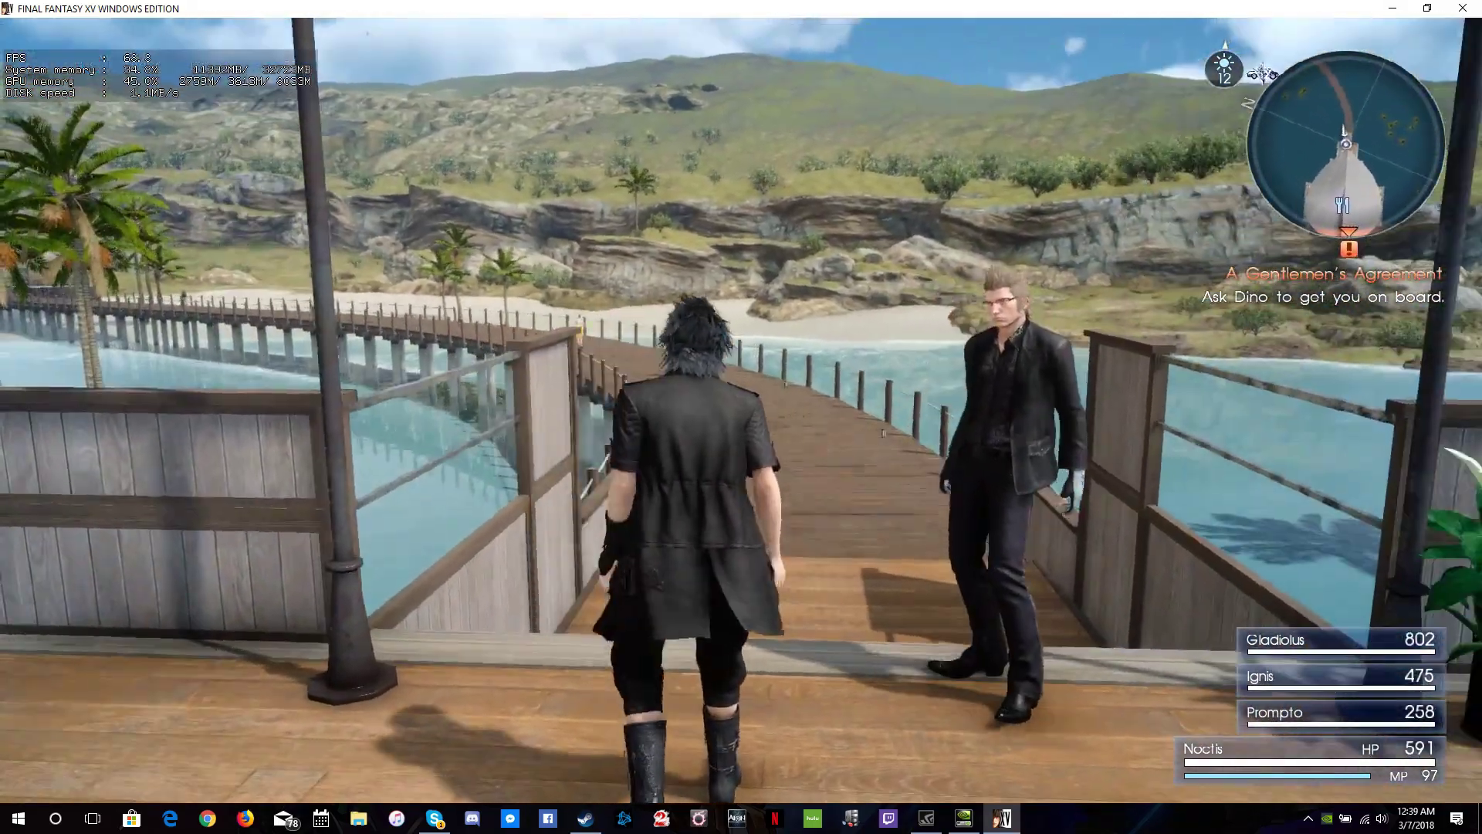
Step: Pause the game at the boardwalk and open the Graphics settings in the Options
{"action": "key", "text": "Escape"}
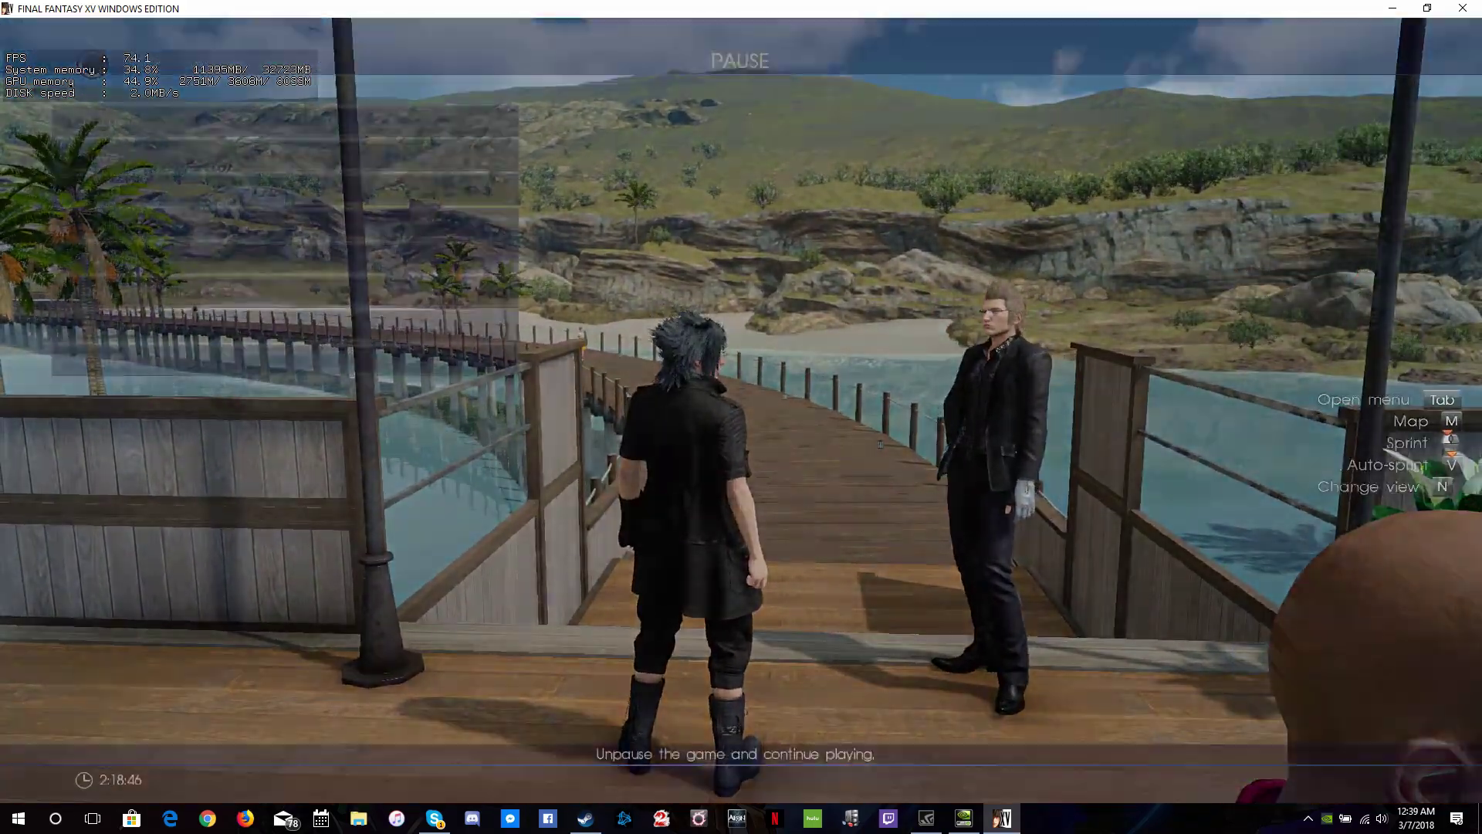
{"action": "key", "text": "Down"}
{"action": "key", "text": "Down"}
{"action": "key", "text": "Up"}
{"action": "key", "text": "Return"}
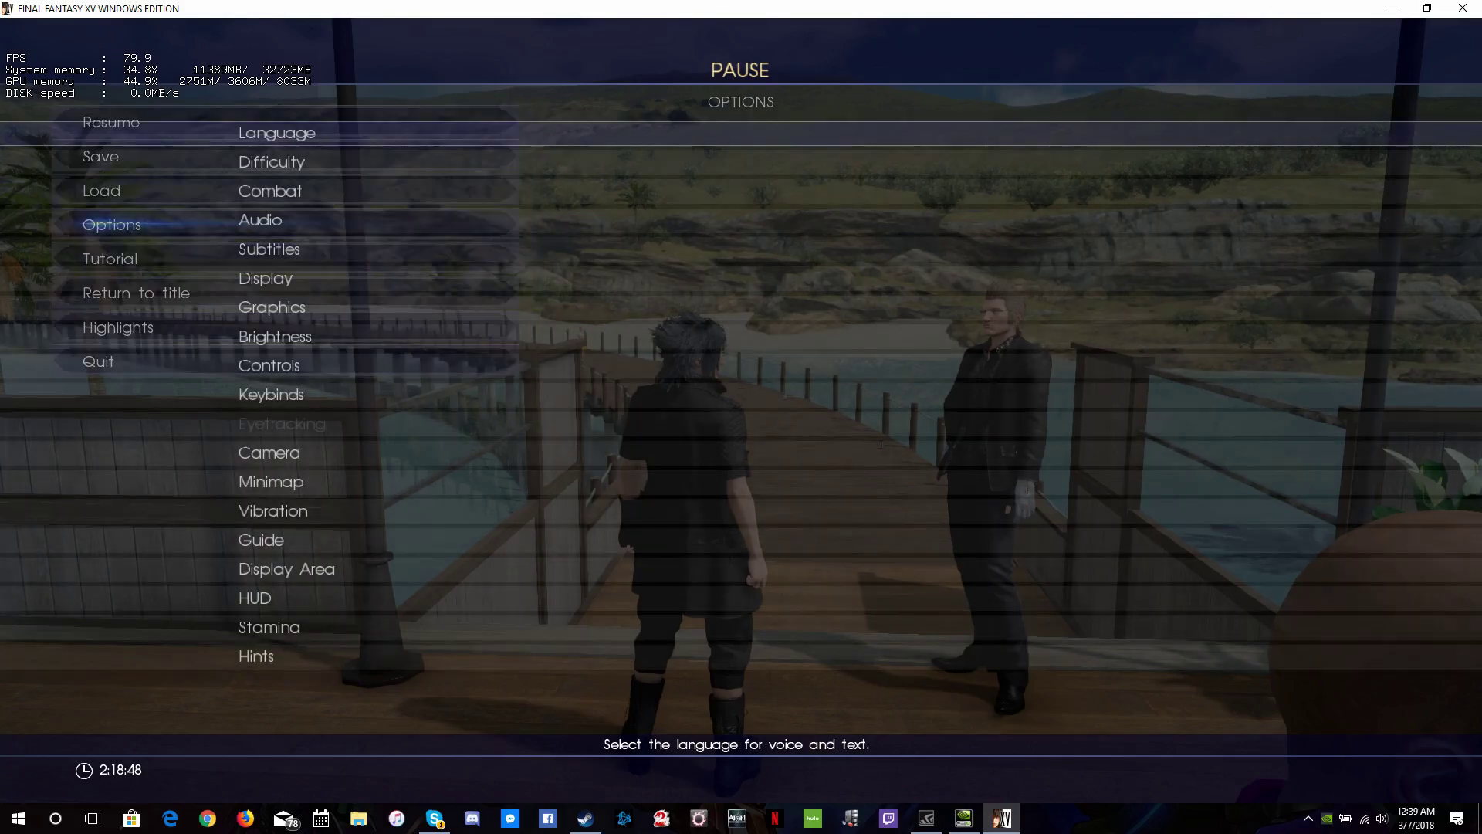
{"action": "key", "text": "Down"}
{"action": "key", "text": "Down"}
{"action": "key", "text": "Down"}
{"action": "key", "text": "Down"}
{"action": "key", "text": "Down"}
{"action": "key", "text": "Down"}
{"action": "key", "text": "Return"}
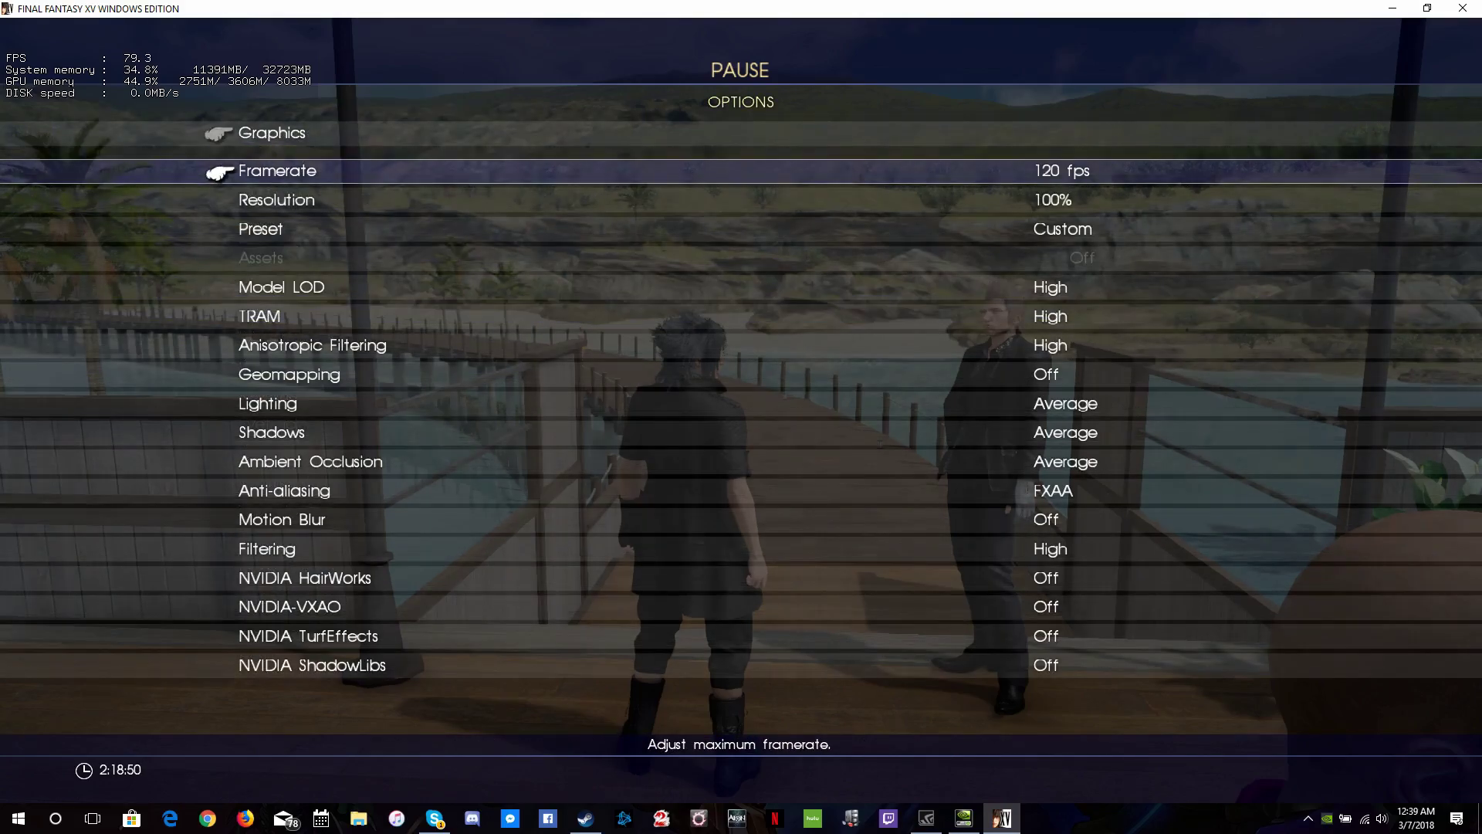
Step: Set the Model LOD to Low and return to the game to view the distant hills
{"action": "key", "text": "Down"}
{"action": "key", "text": "Down"}
{"action": "key", "text": "Down"}
{"action": "key", "text": "Return"}
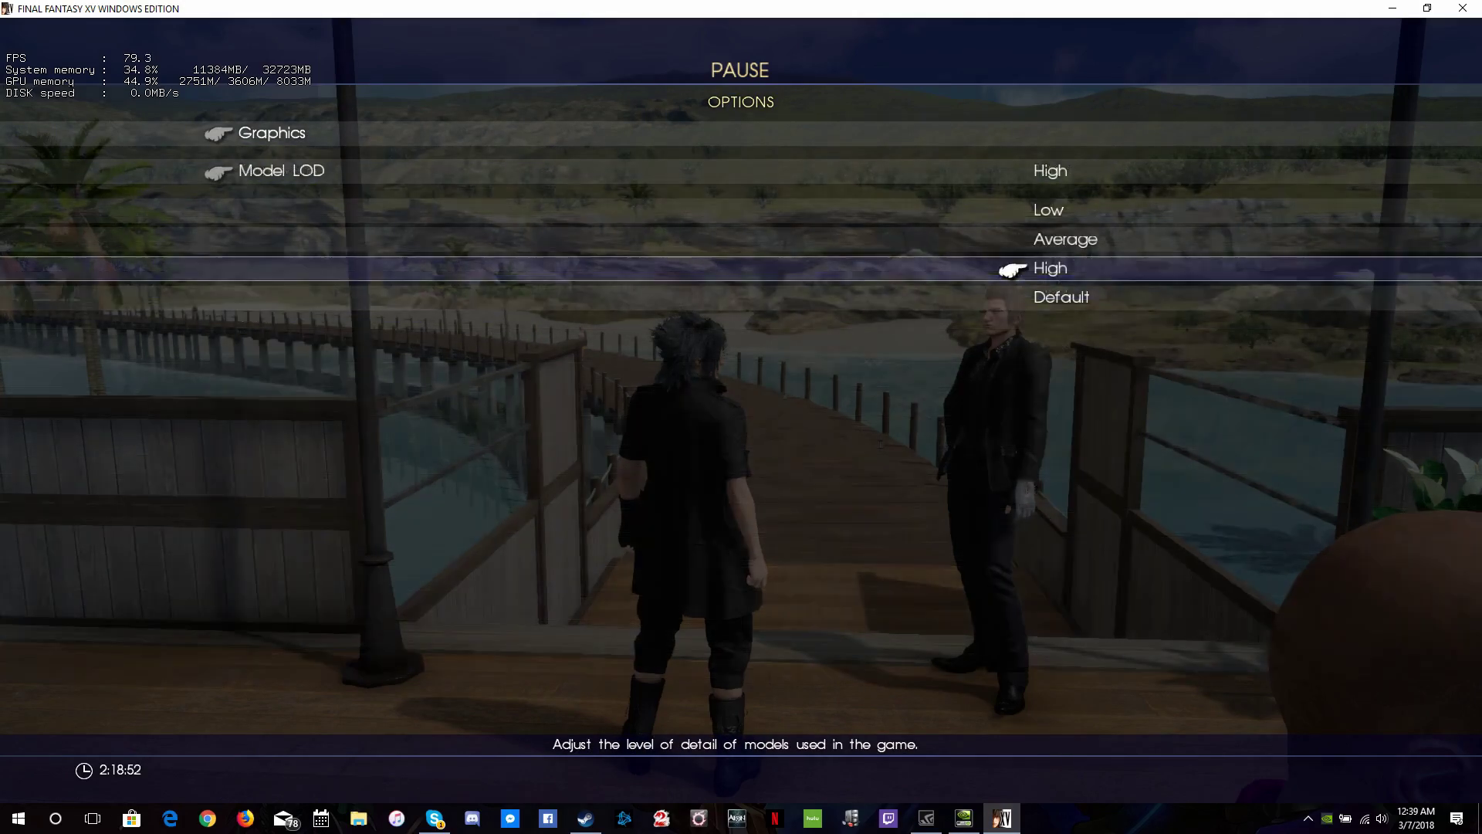
{"action": "key", "text": "Up"}
{"action": "key", "text": "Return"}
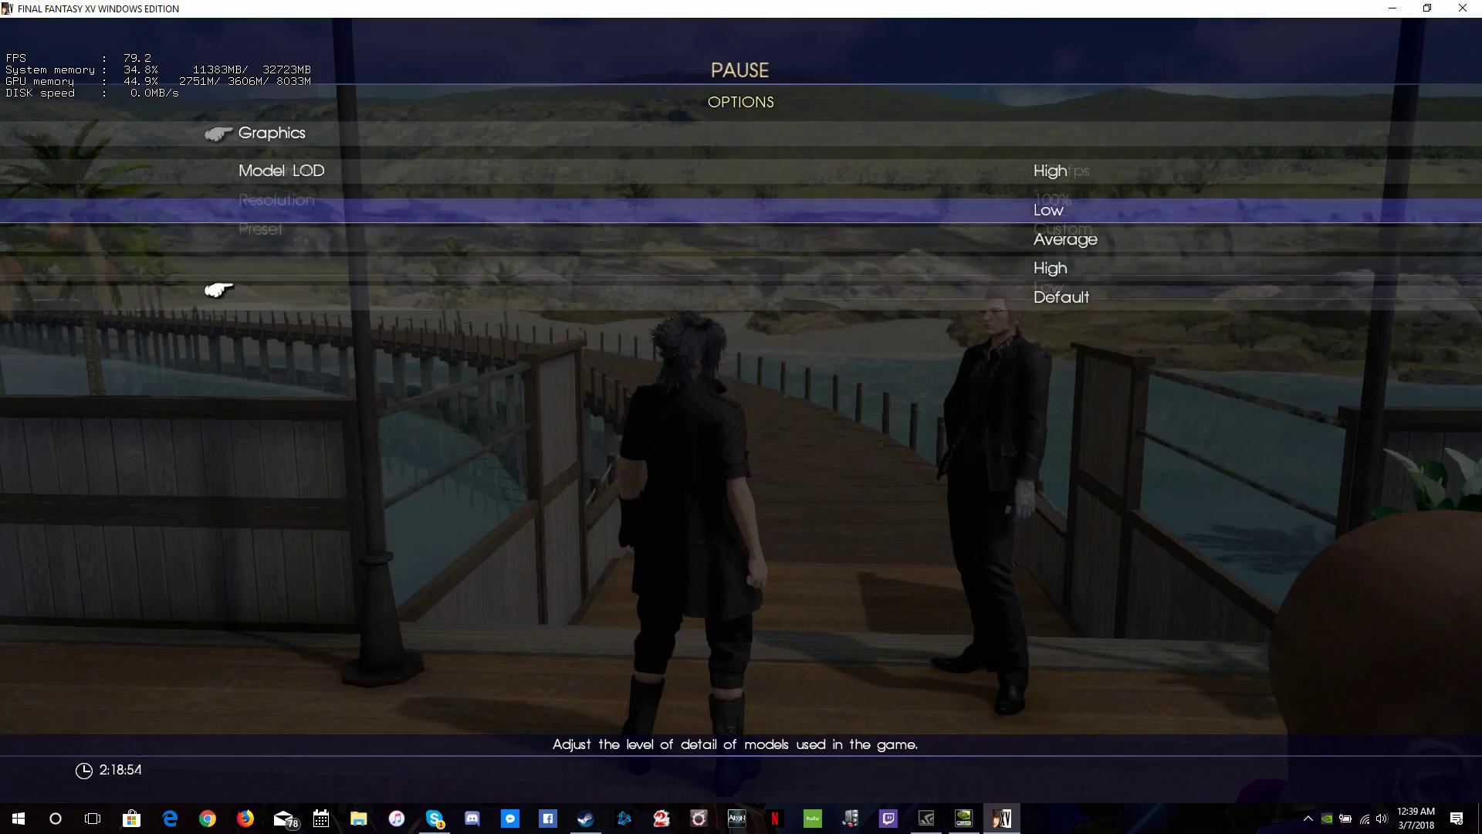
{"action": "key", "text": "Escape"}
{"action": "key", "text": "Escape"}
{"action": "key", "text": "Escape"}
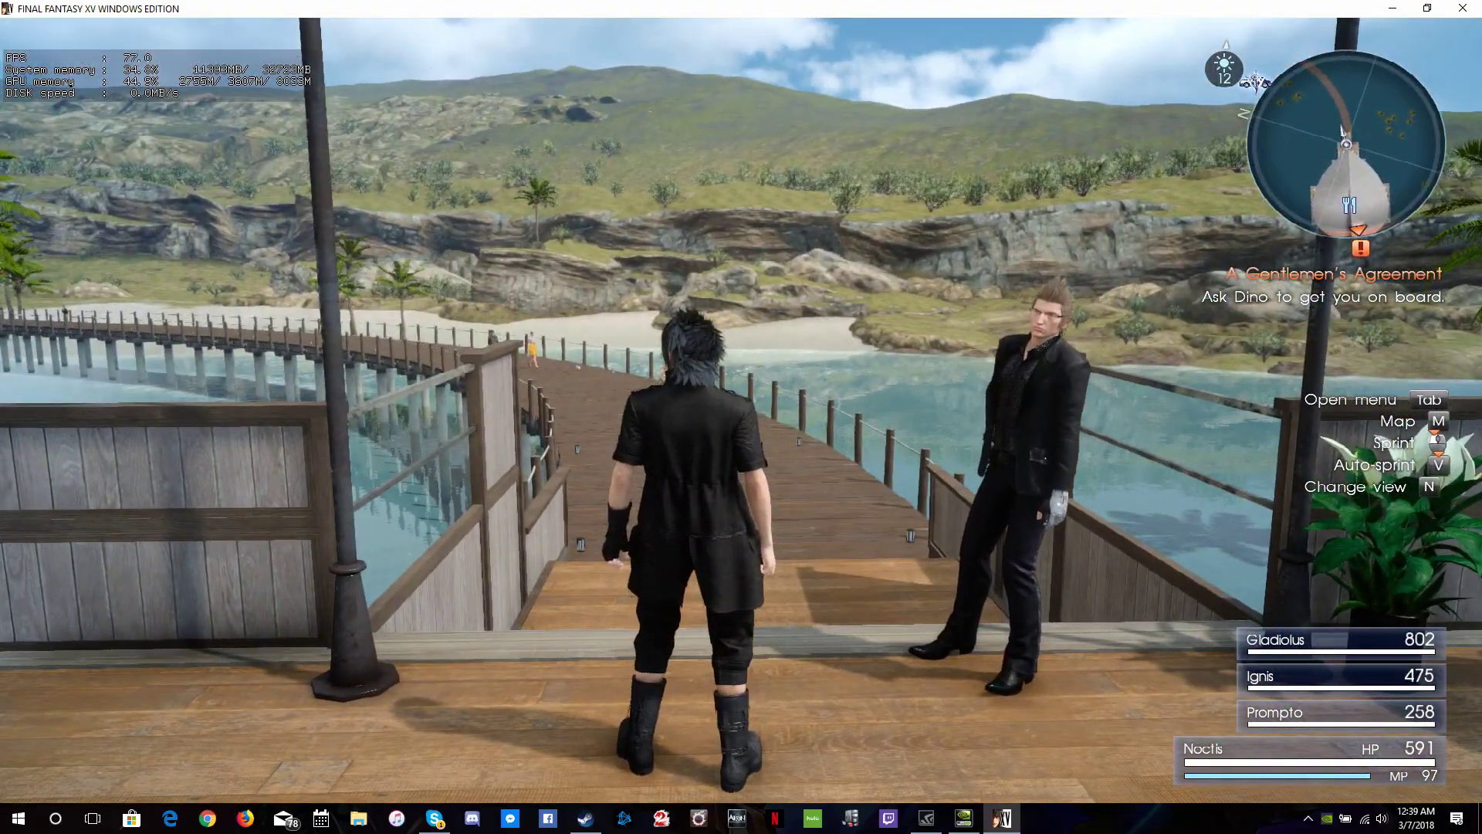
{"action": "key", "text": "Escape"}
{"action": "key", "text": "Down"}
{"action": "key", "text": "Down"}
{"action": "key", "text": "Down"}
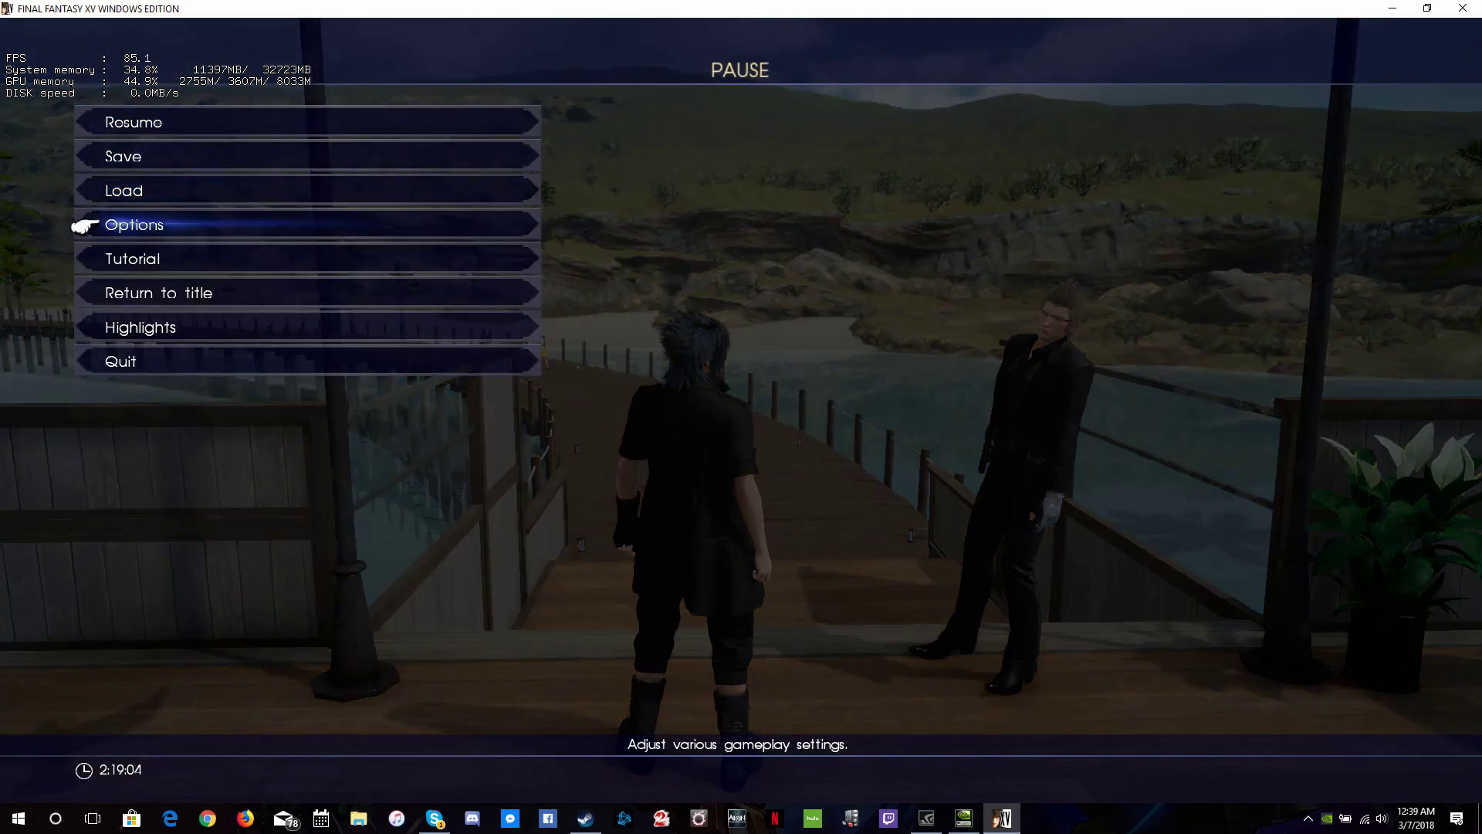
{"action": "key", "text": "Down"}
{"action": "key", "text": "Return"}
{"action": "key", "text": "Escape"}
{"action": "key", "text": "Escape"}
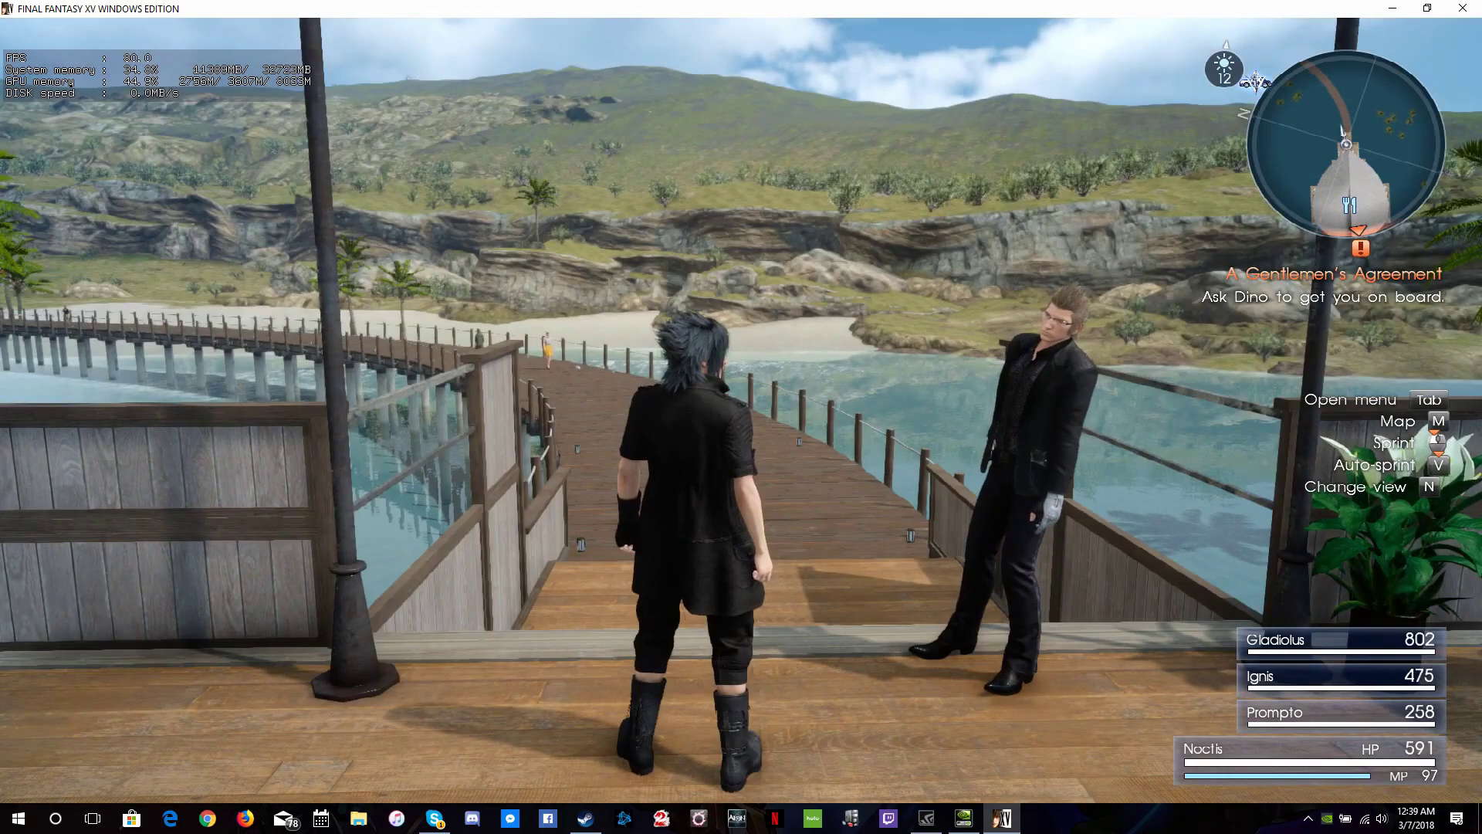
Step: Pause the game again and open the Graphics settings in the Options
{"action": "key", "text": "Escape"}
{"action": "key", "text": "Up"}
{"action": "key", "text": "Up"}
{"action": "key", "text": "Up"}
{"action": "key", "text": "Up"}
{"action": "key", "text": "Up"}
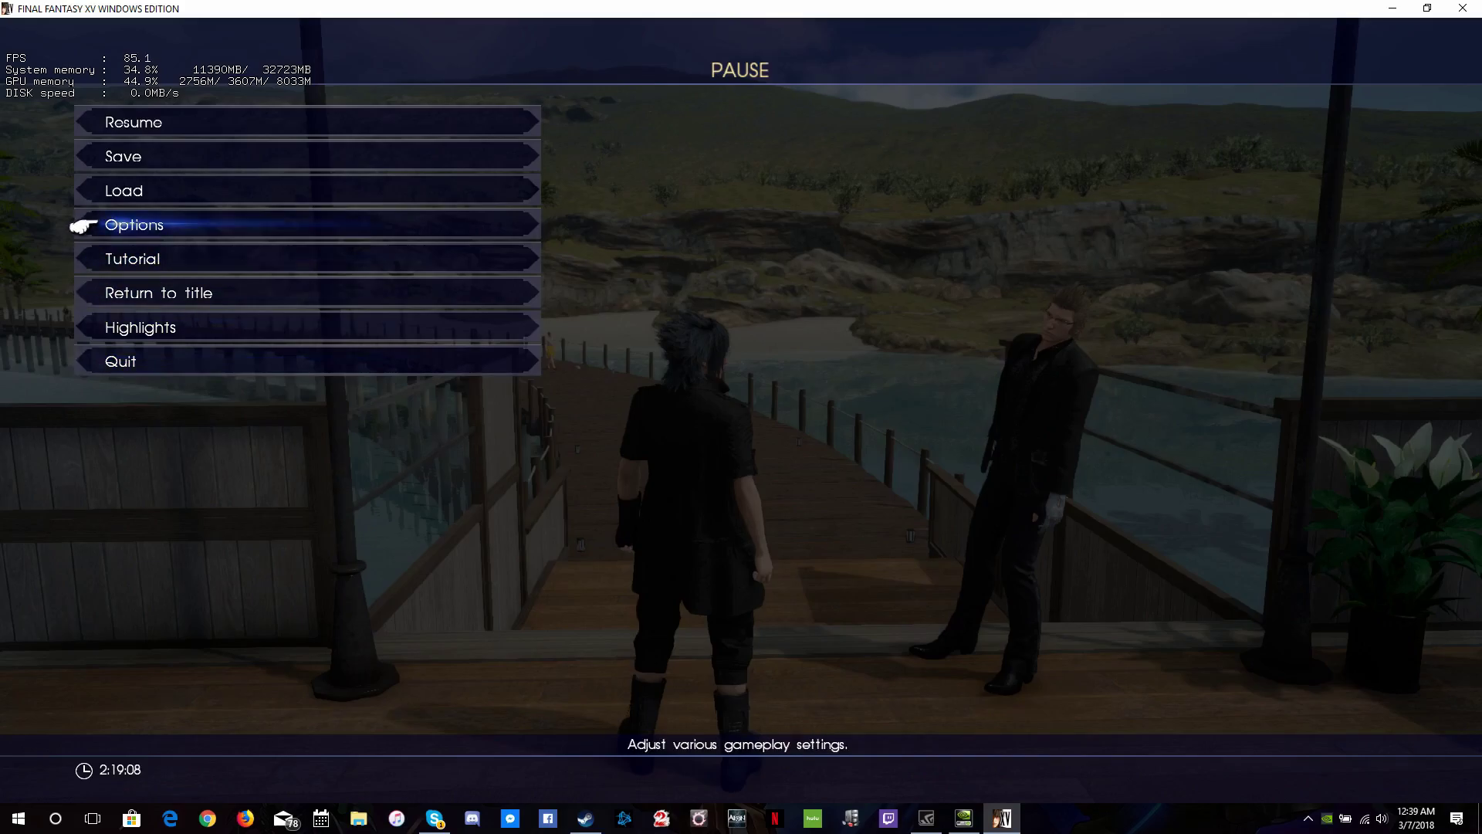
{"action": "key", "text": "Return"}
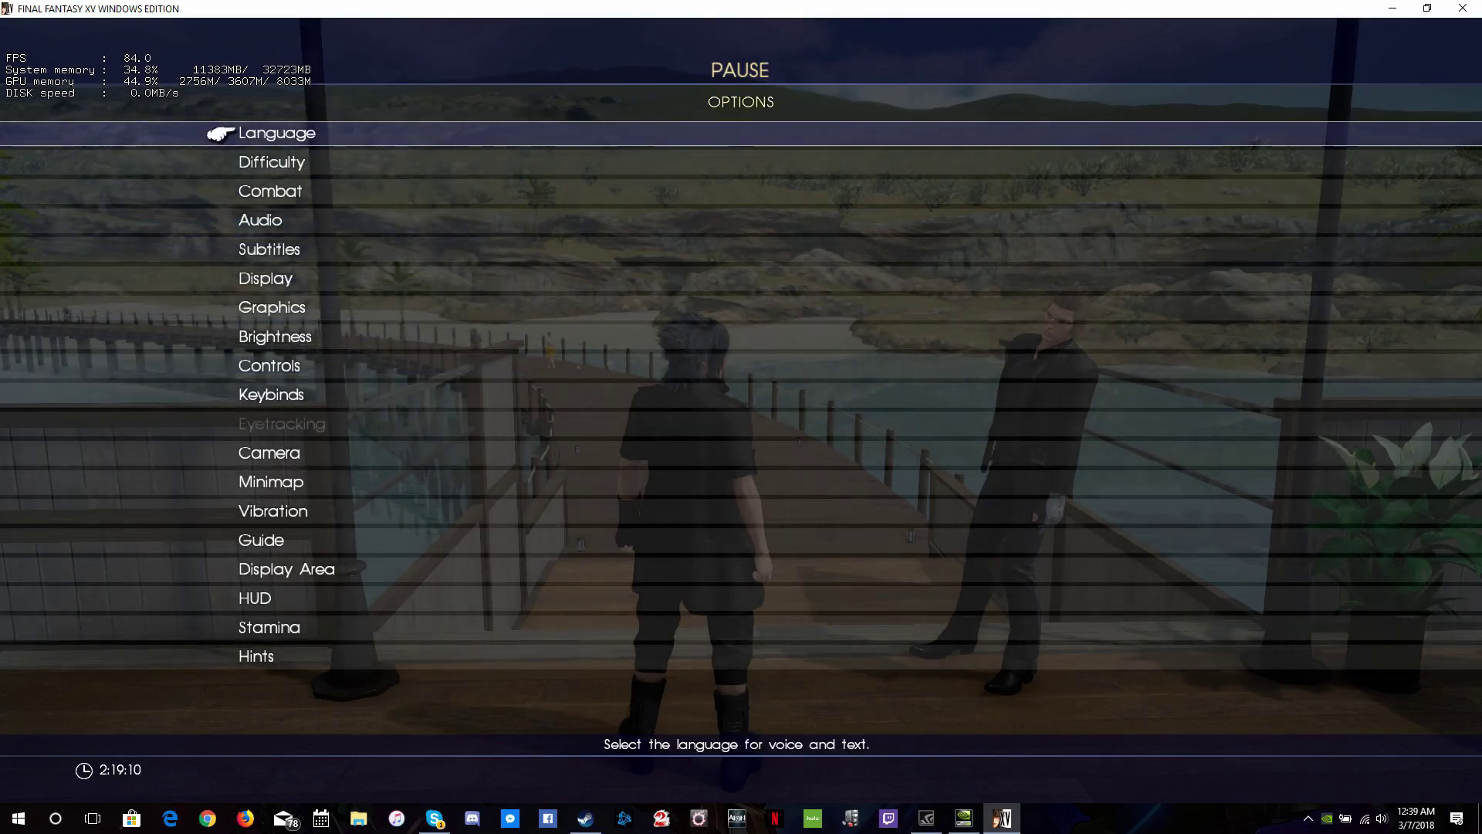
{"action": "key", "text": "Down"}
{"action": "key", "text": "Down"}
{"action": "key", "text": "Down"}
{"action": "key", "text": "Down"}
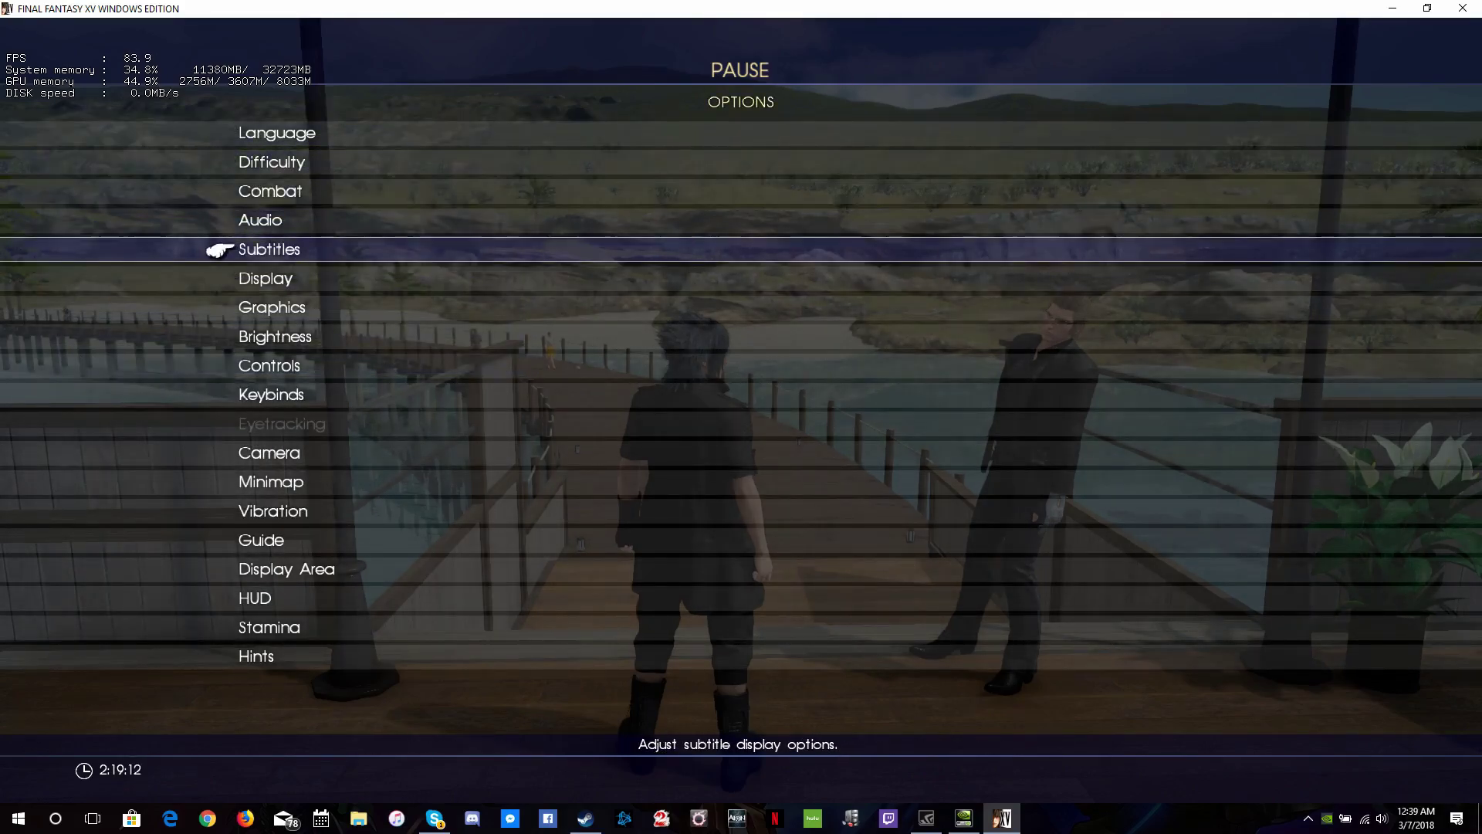
{"action": "key", "text": "Down"}
{"action": "key", "text": "Down"}
{"action": "key", "text": "Return"}
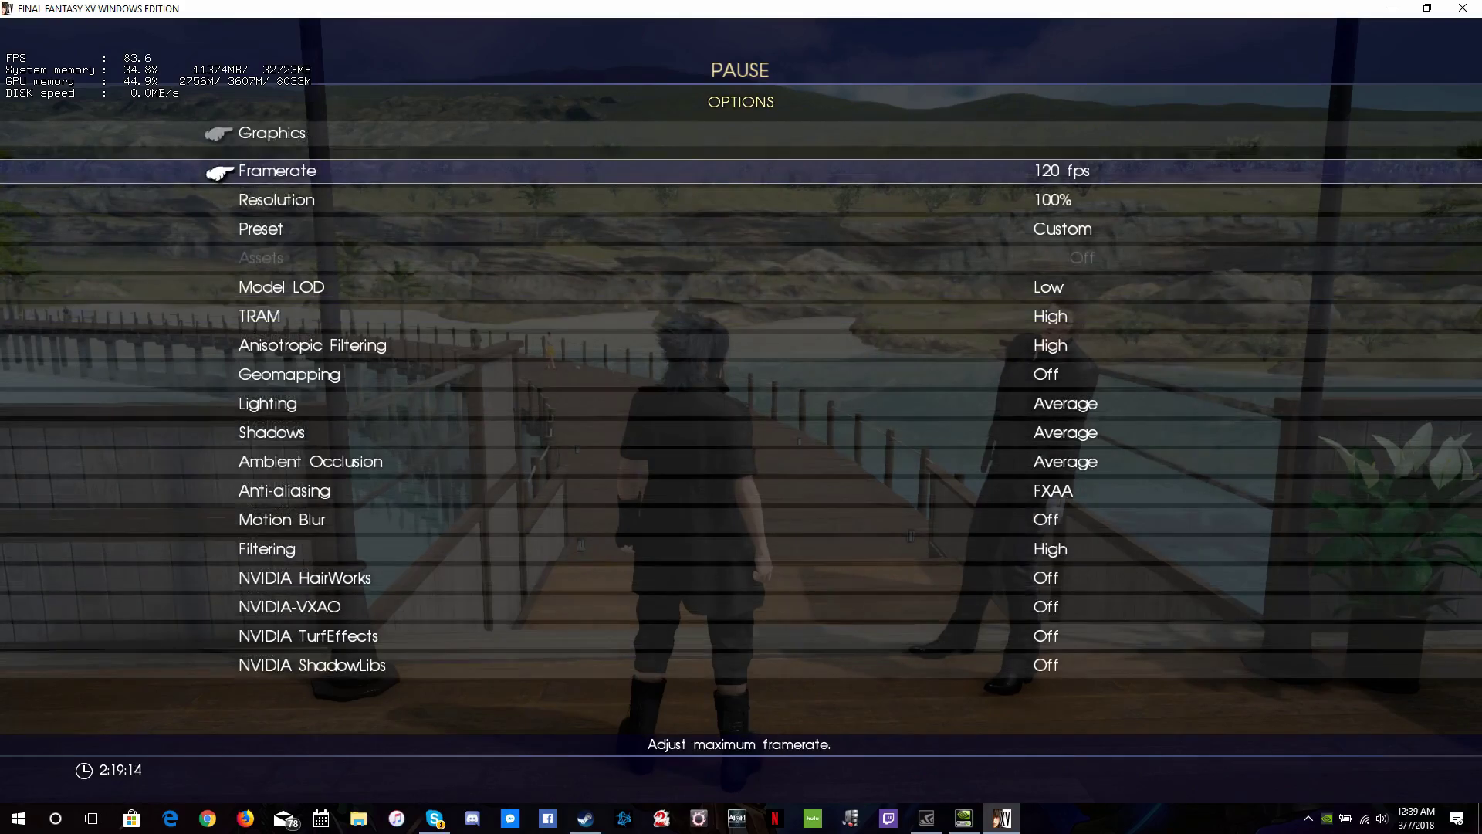
Step: Set the Model LOD to Average and move on to the Shadows setting
{"action": "key", "text": "Down"}
{"action": "key", "text": "Down"}
{"action": "key", "text": "Down"}
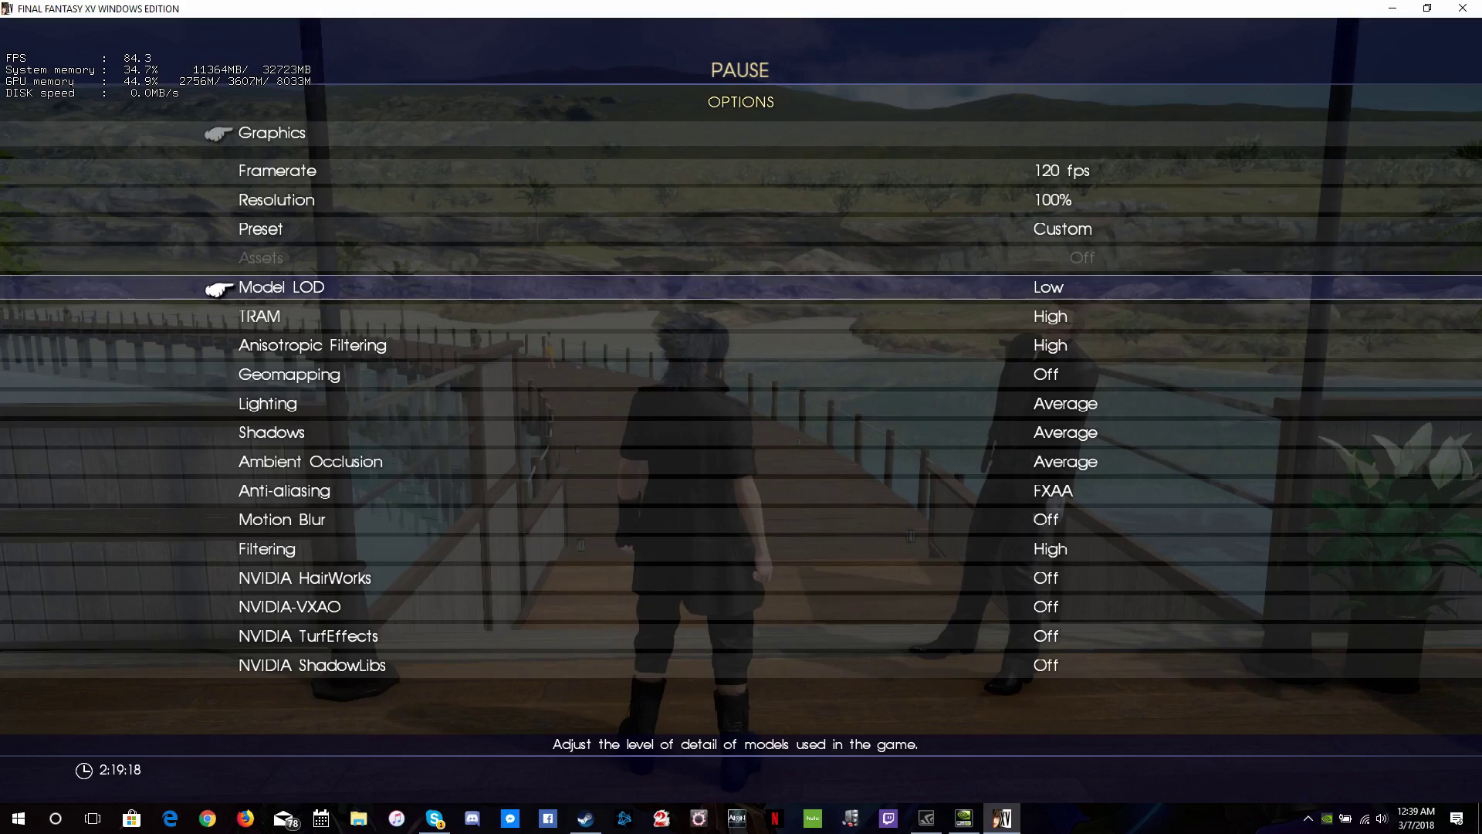
{"action": "key", "text": "Return"}
{"action": "key", "text": "Down"}
{"action": "key", "text": "Return"}
{"action": "key", "text": "Down"}
{"action": "key", "text": "Down"}
{"action": "key", "text": "Down"}
{"action": "key", "text": "Down"}
{"action": "key", "text": "Down"}
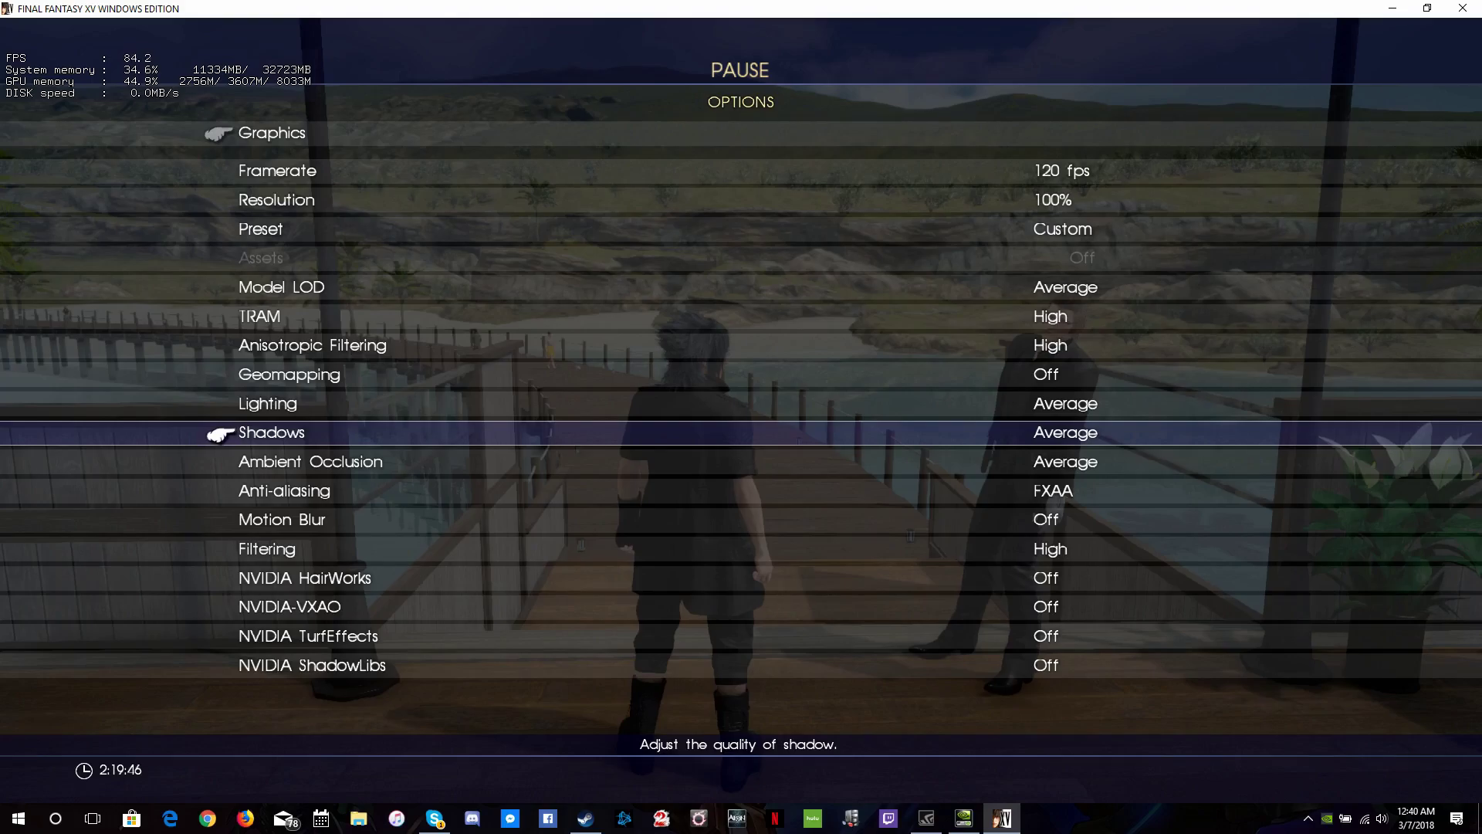
Step: Leave the graphics options and resume the game at the boardwalk
{"action": "key", "text": "Escape"}
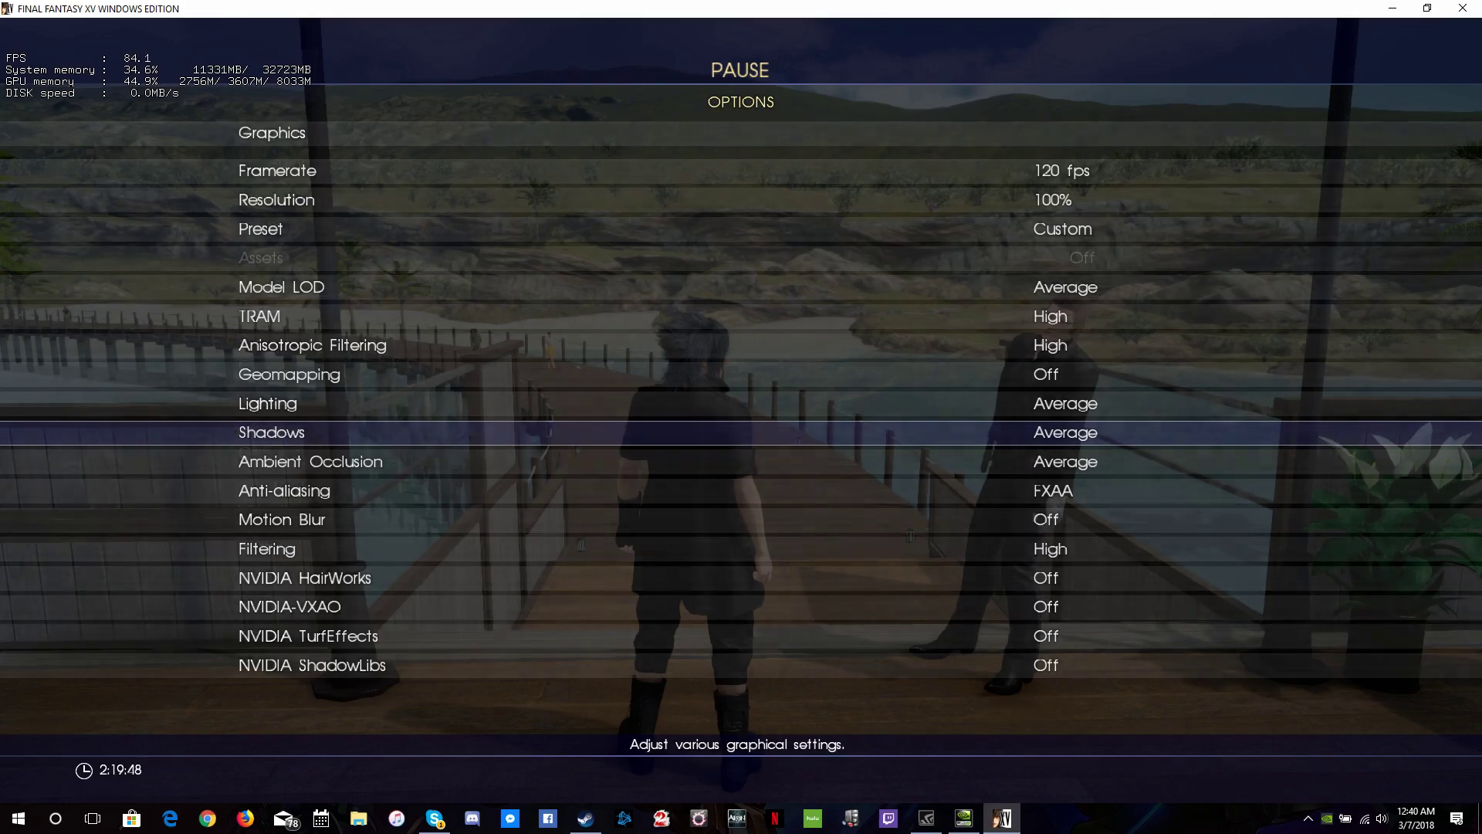
{"action": "key", "text": "Escape"}
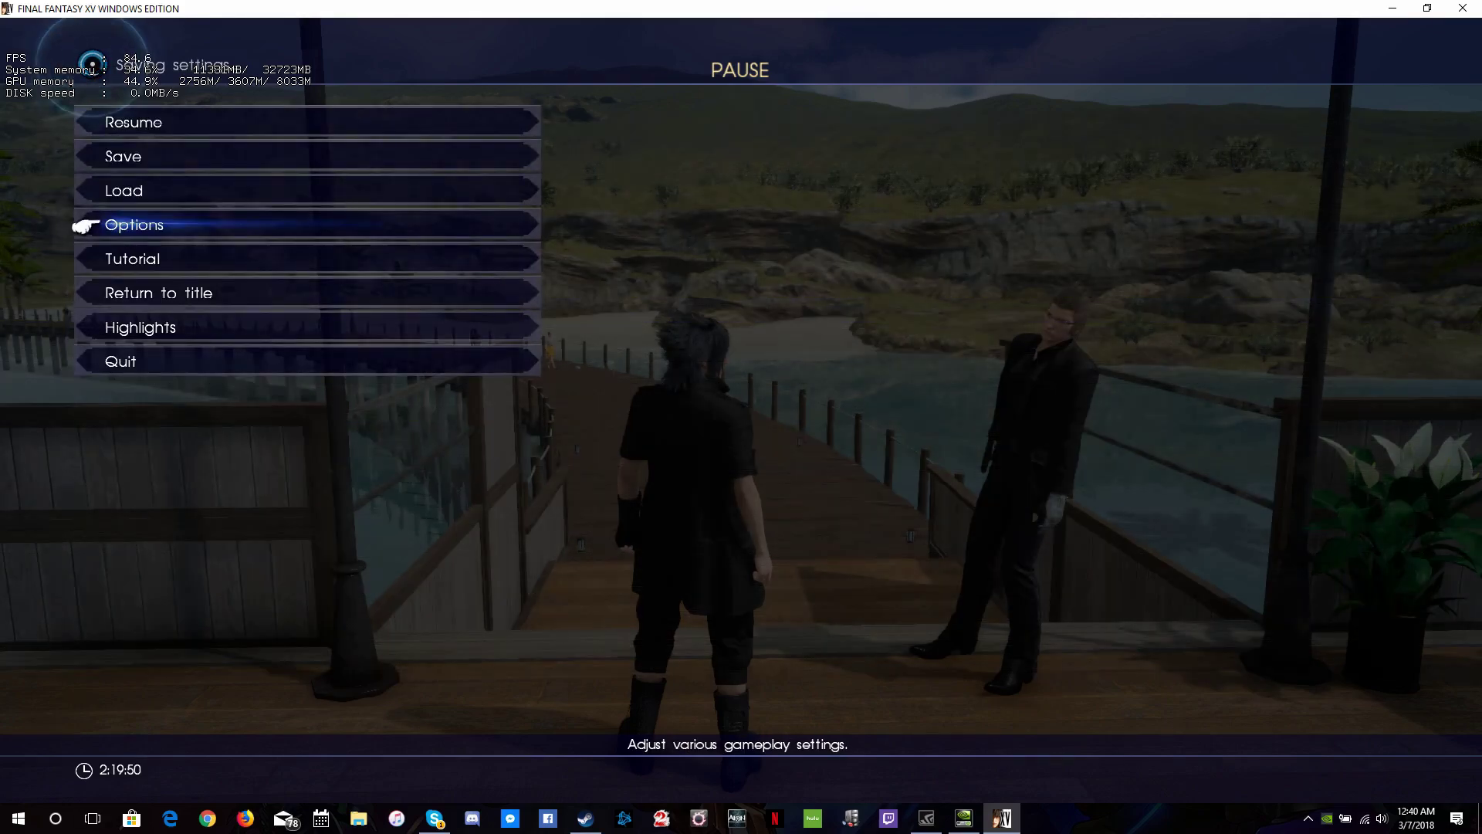
{"action": "key", "text": "Up"}
{"action": "key", "text": "Up"}
{"action": "key", "text": "Up"}
{"action": "key", "text": "Return"}
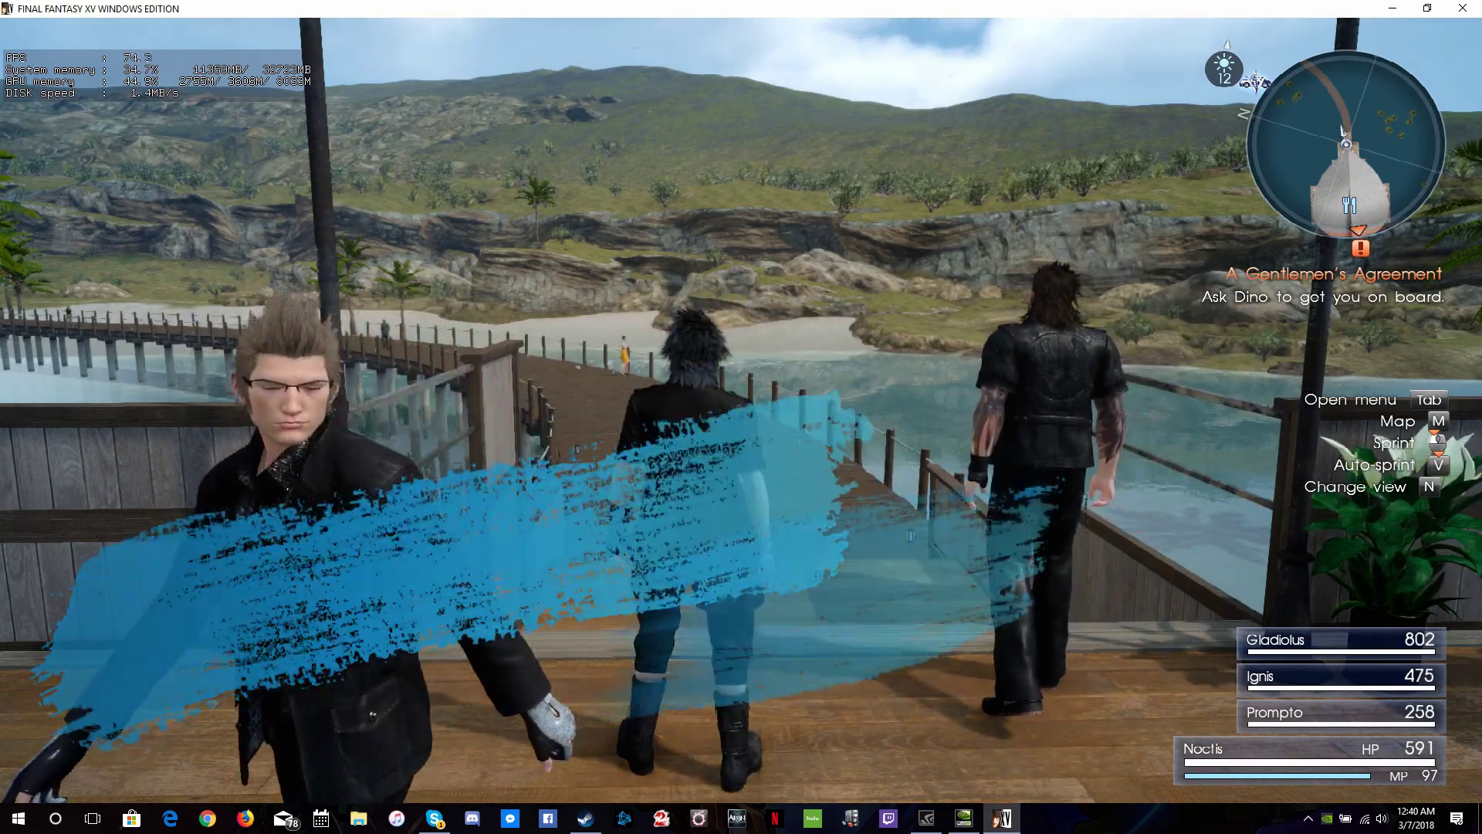
Step: Switch to NVIDIA Control Panel and show the program-specific 3D settings for Final Fantasy XV Windows Edition
{"action": "key", "text": "super"}
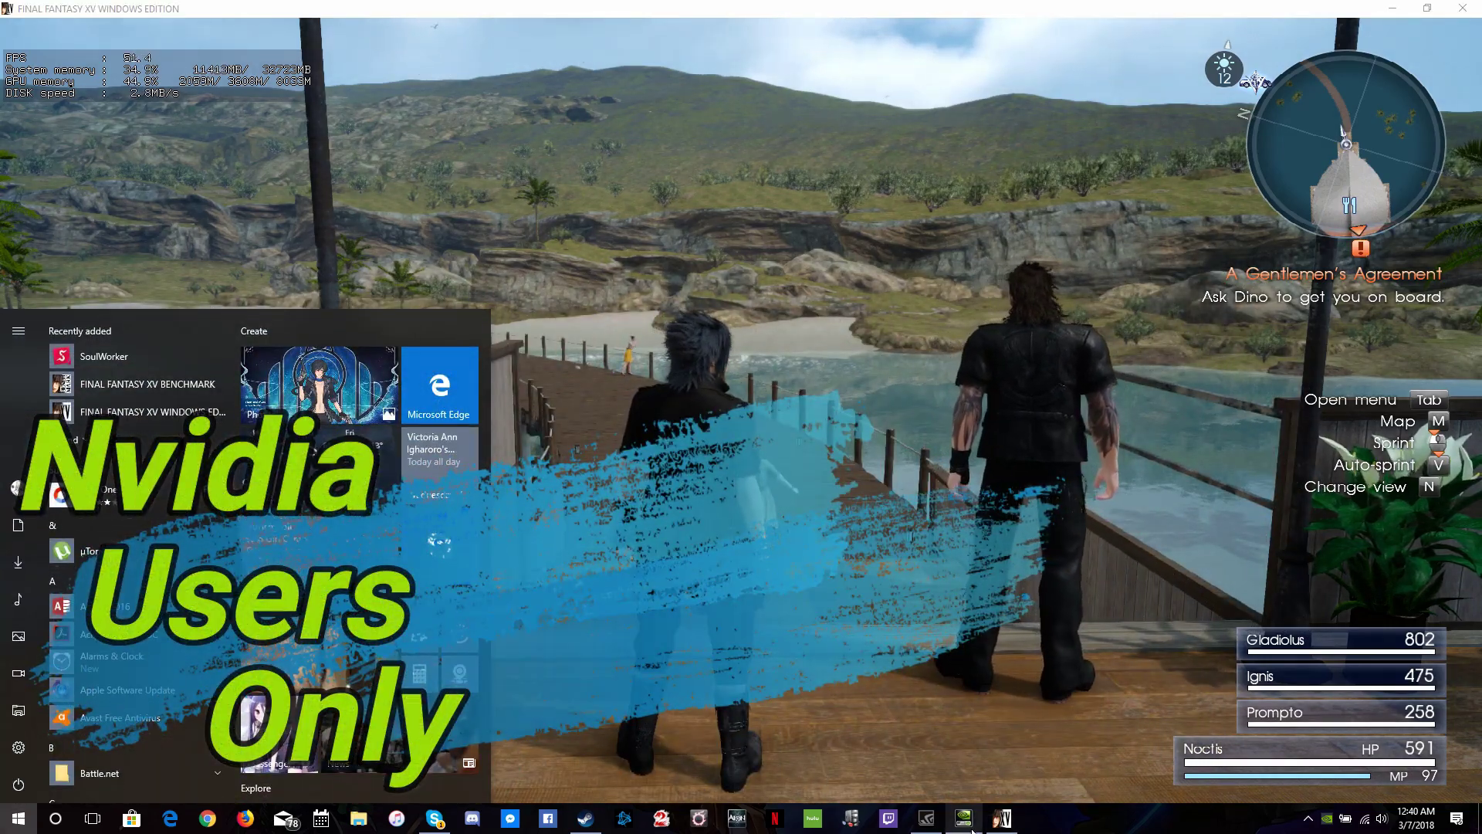
{"action": "left_click", "coordinate": [962, 819]}
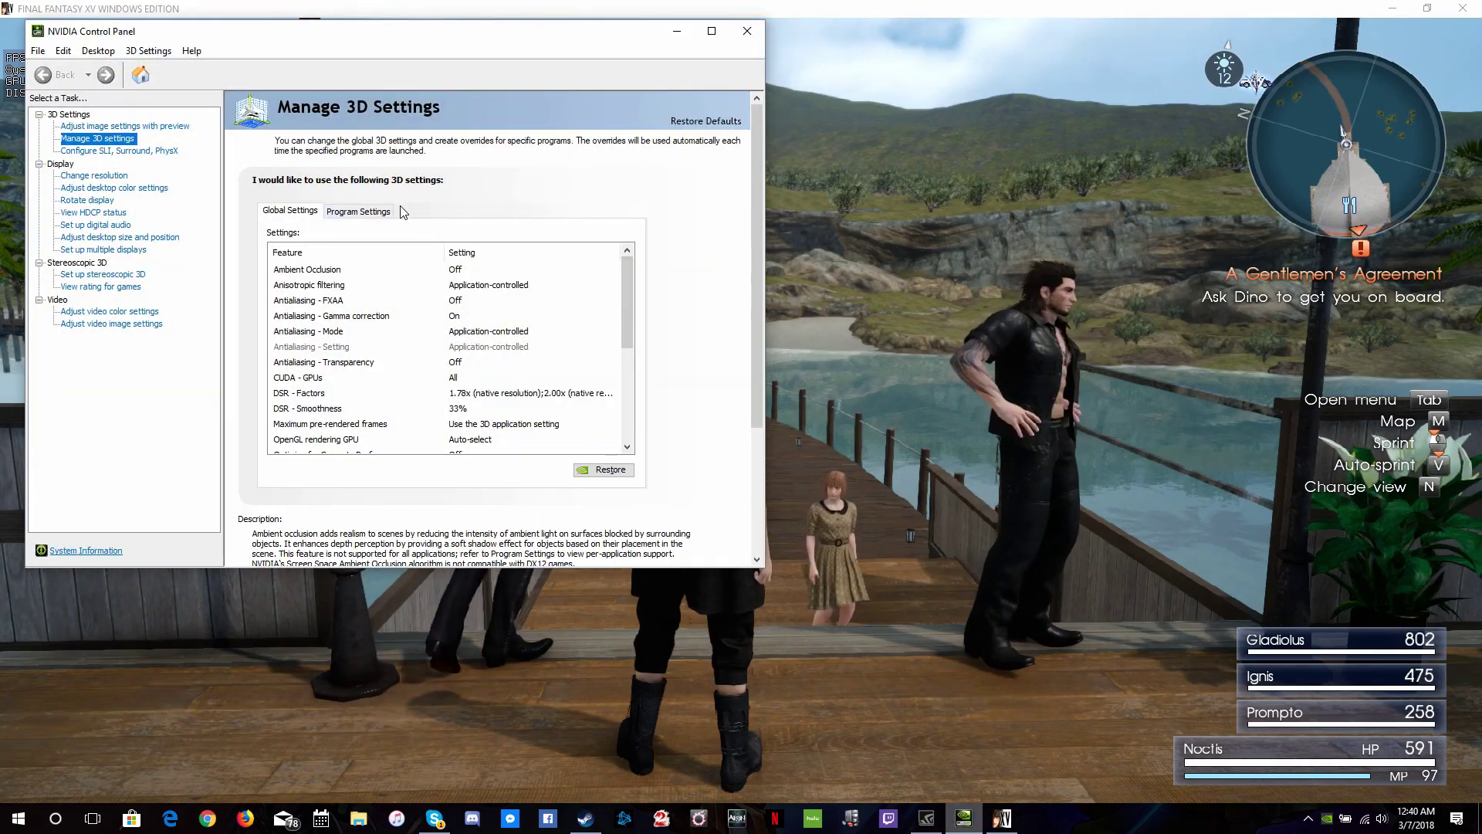
{"action": "left_click", "coordinate": [379, 215]}
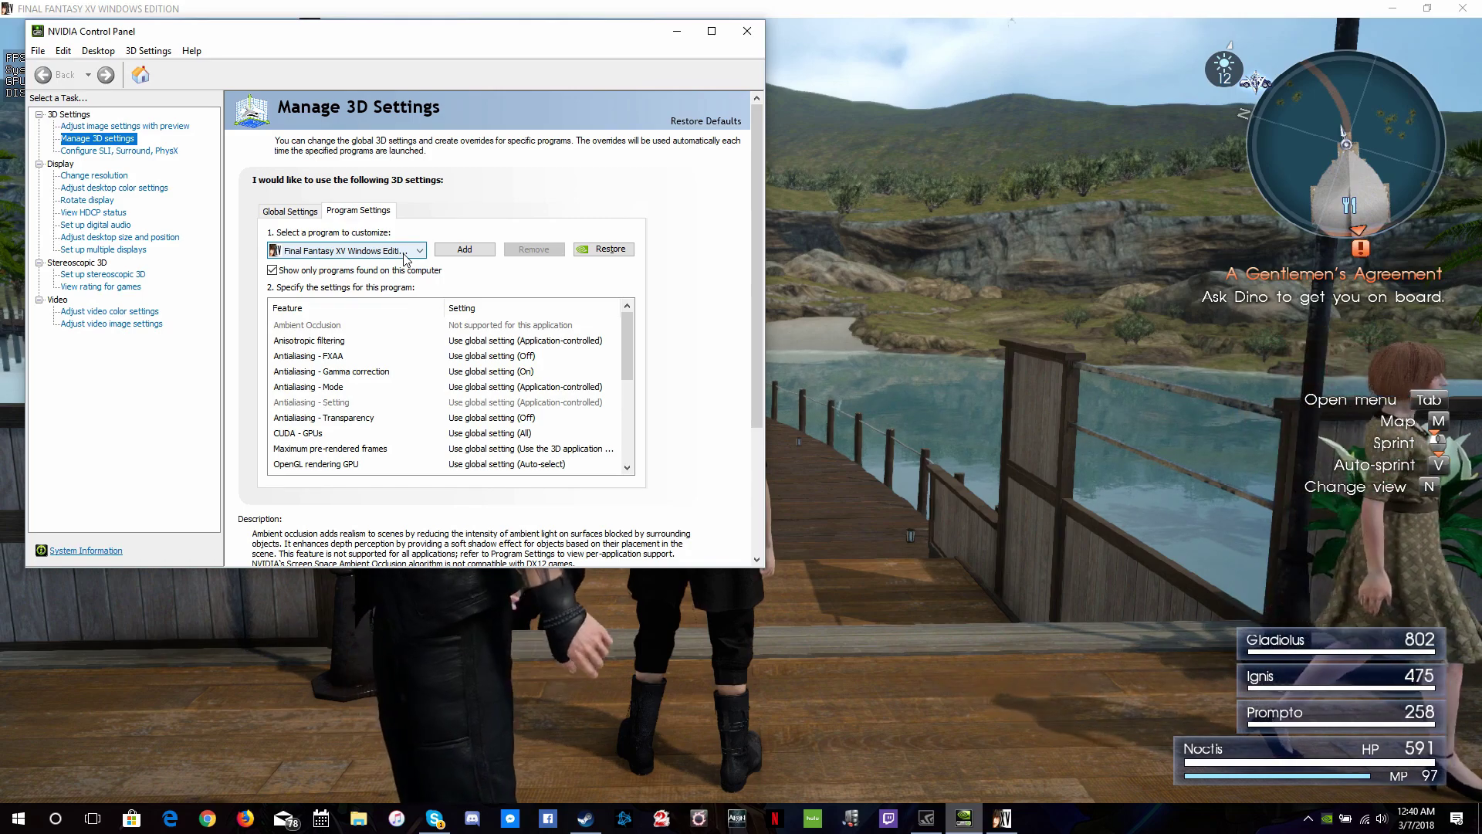
Step: Look through the customizable programs and select FINAL FANTASY XV WINDOWS EDITION among the programs that can be added, without adding it
{"action": "left_click", "coordinate": [420, 253]}
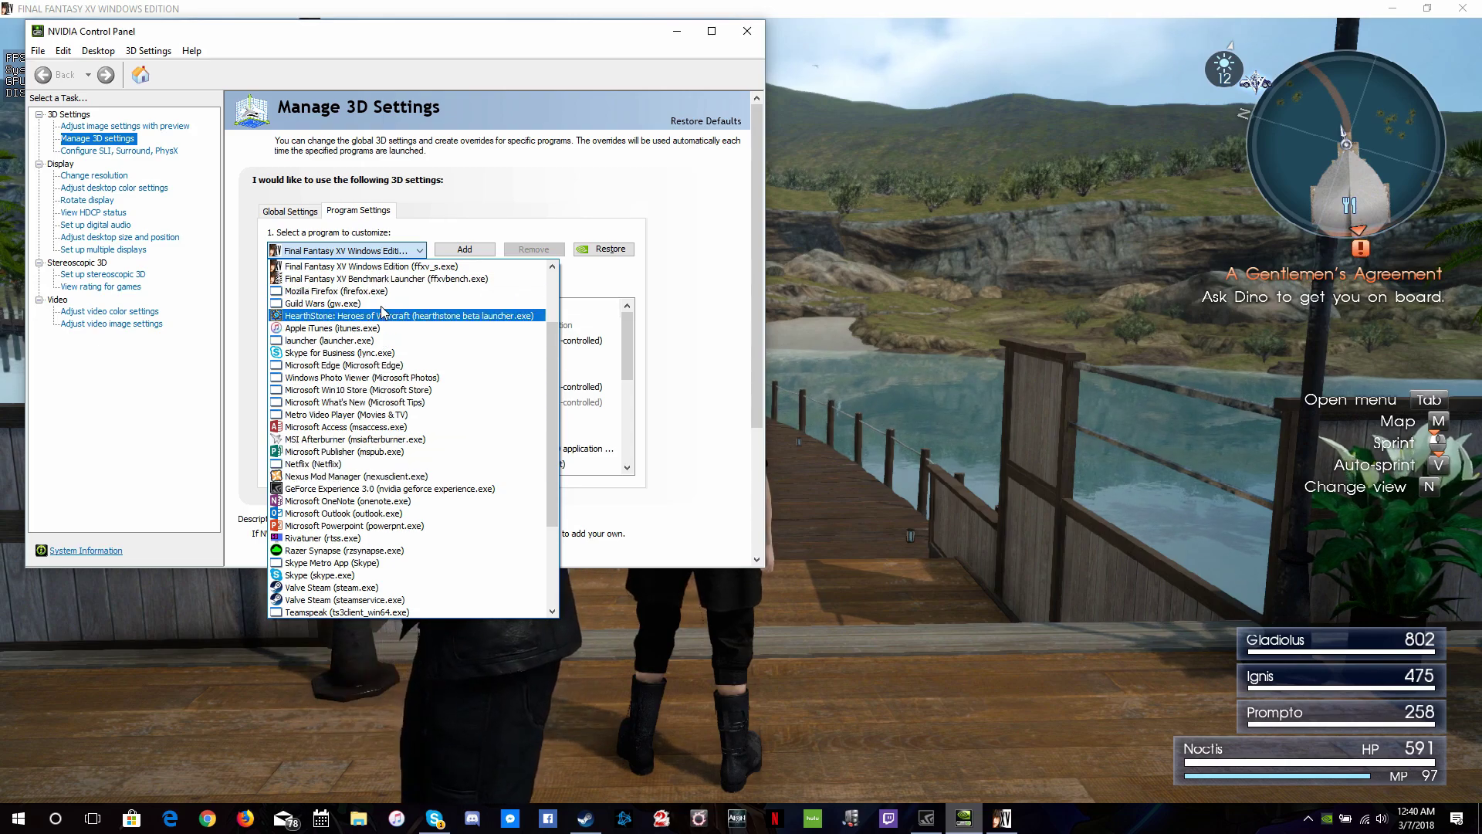
{"action": "scroll", "coordinate": [367, 415], "scroll_direction": "down", "scroll_amount": 3}
{"action": "scroll", "coordinate": [370, 385], "scroll_direction": "up", "scroll_amount": 5}
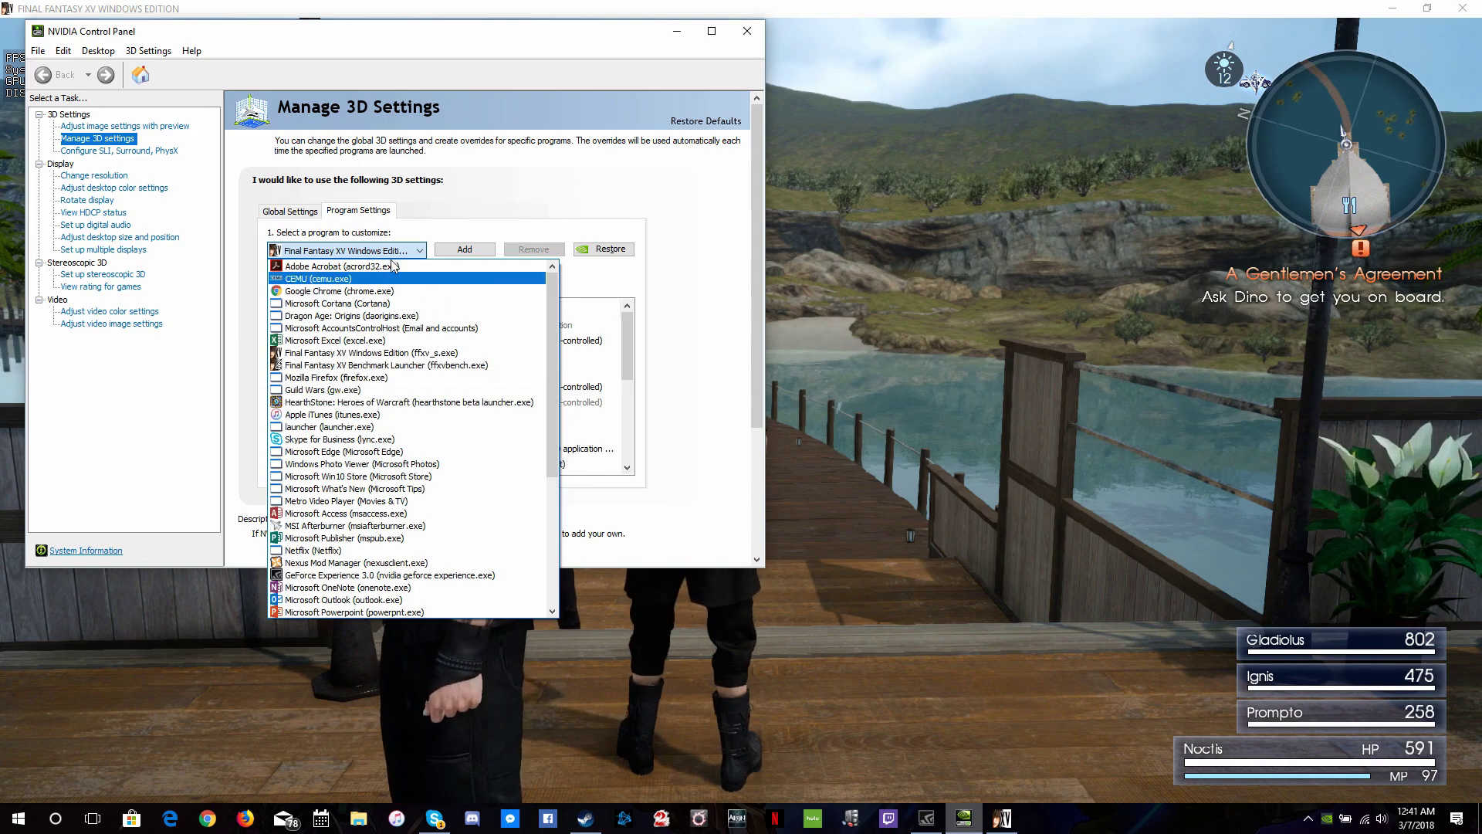
{"action": "left_click", "coordinate": [452, 260]}
{"action": "left_click", "coordinate": [451, 258]}
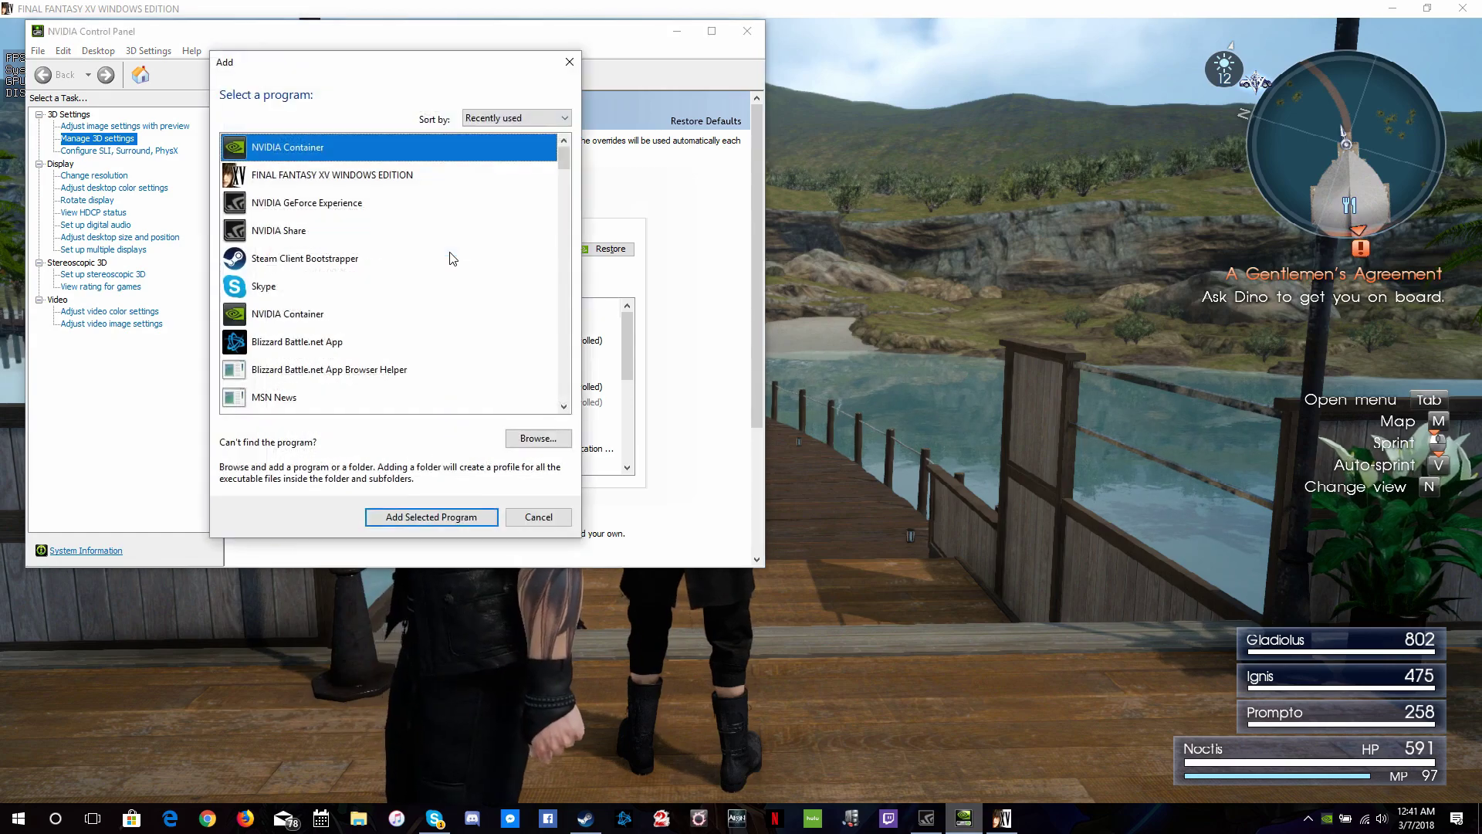
{"action": "left_click", "coordinate": [287, 182]}
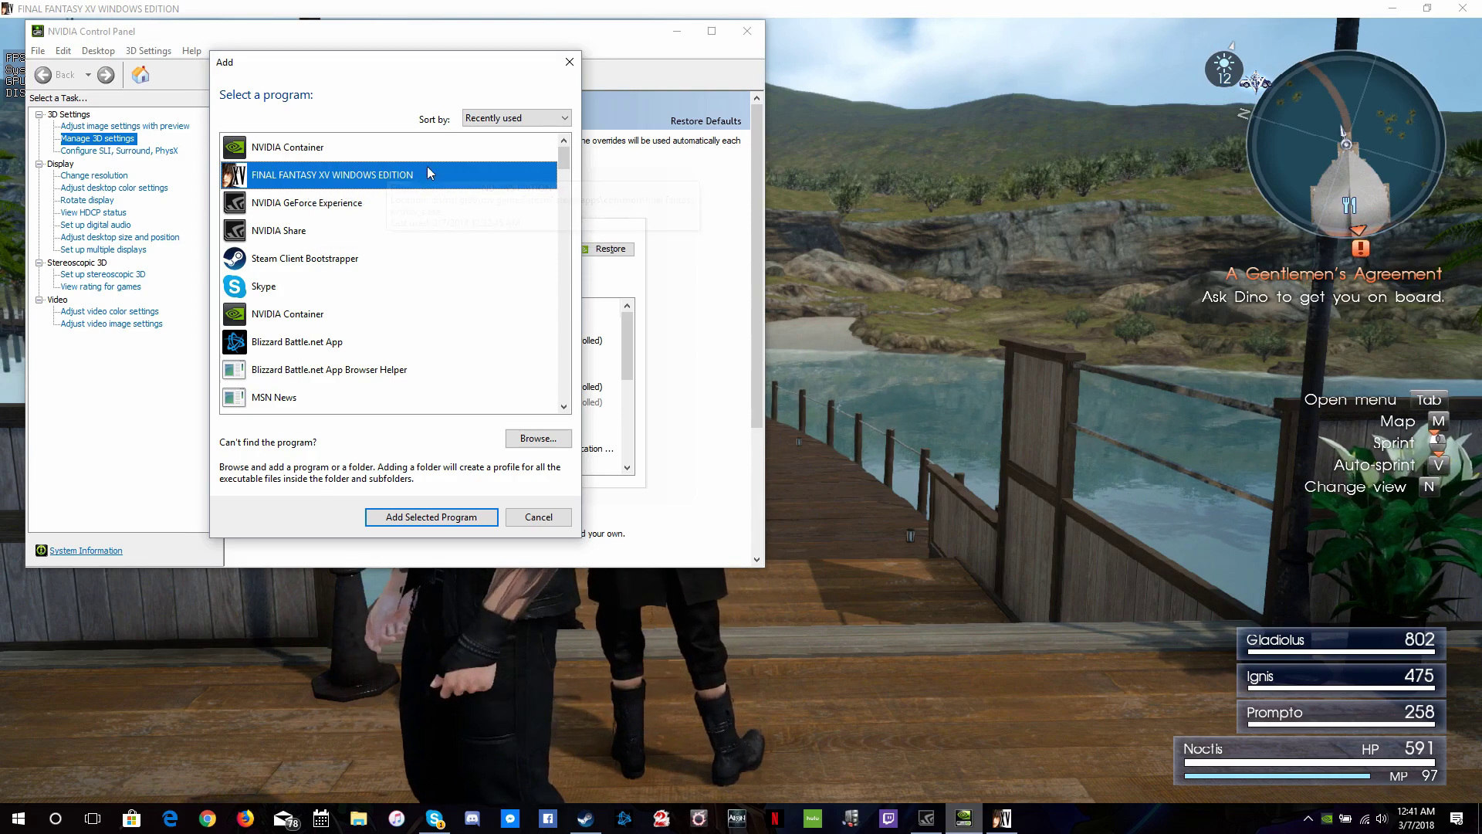
{"action": "left_click", "coordinate": [538, 517]}
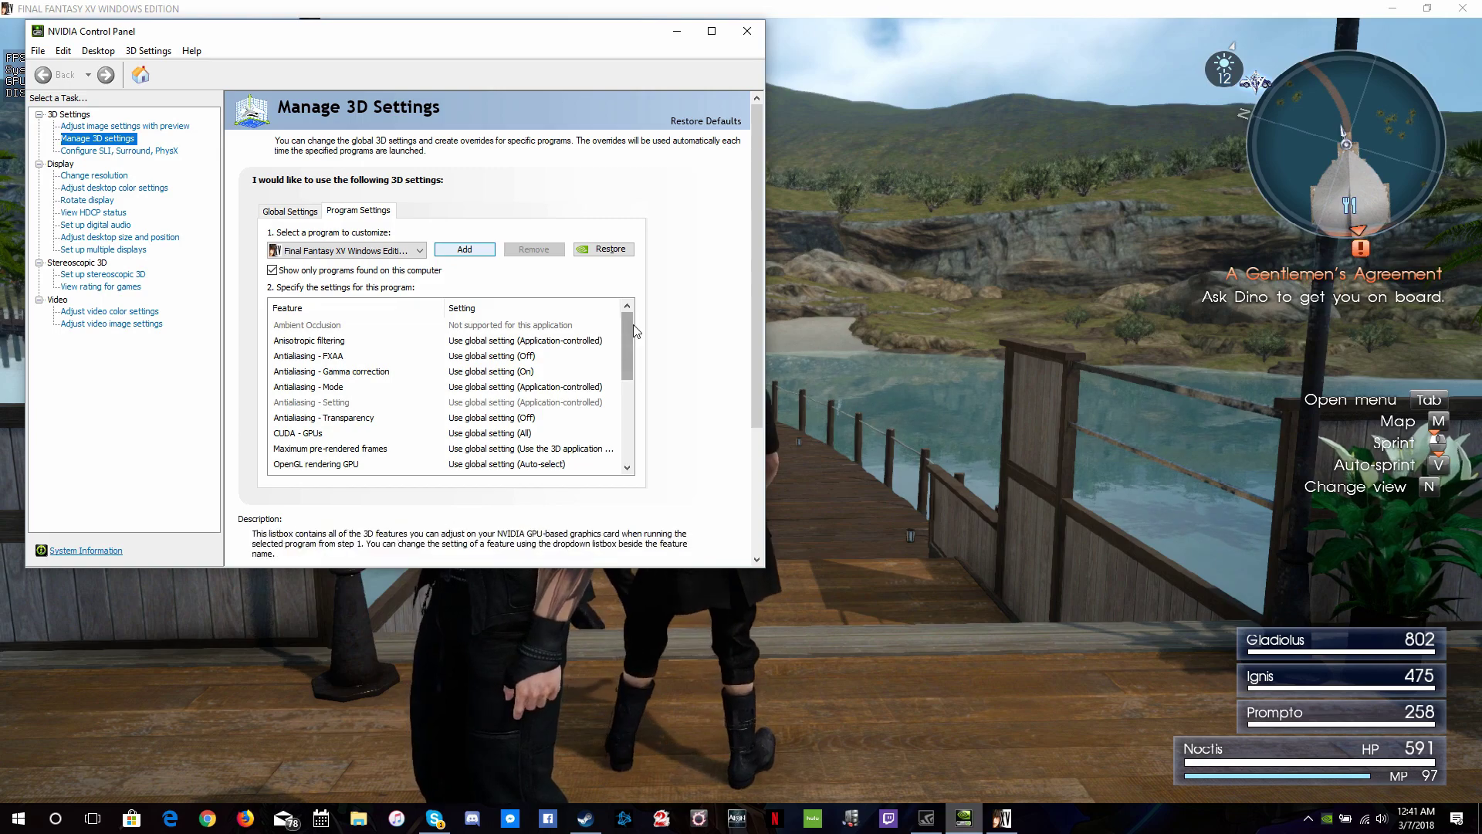
Step: Set the game's SLI rendering mode to Force alternate frame rendering 2
{"action": "left_click_drag", "start_coordinate": [627, 323], "coordinate": [622, 413]}
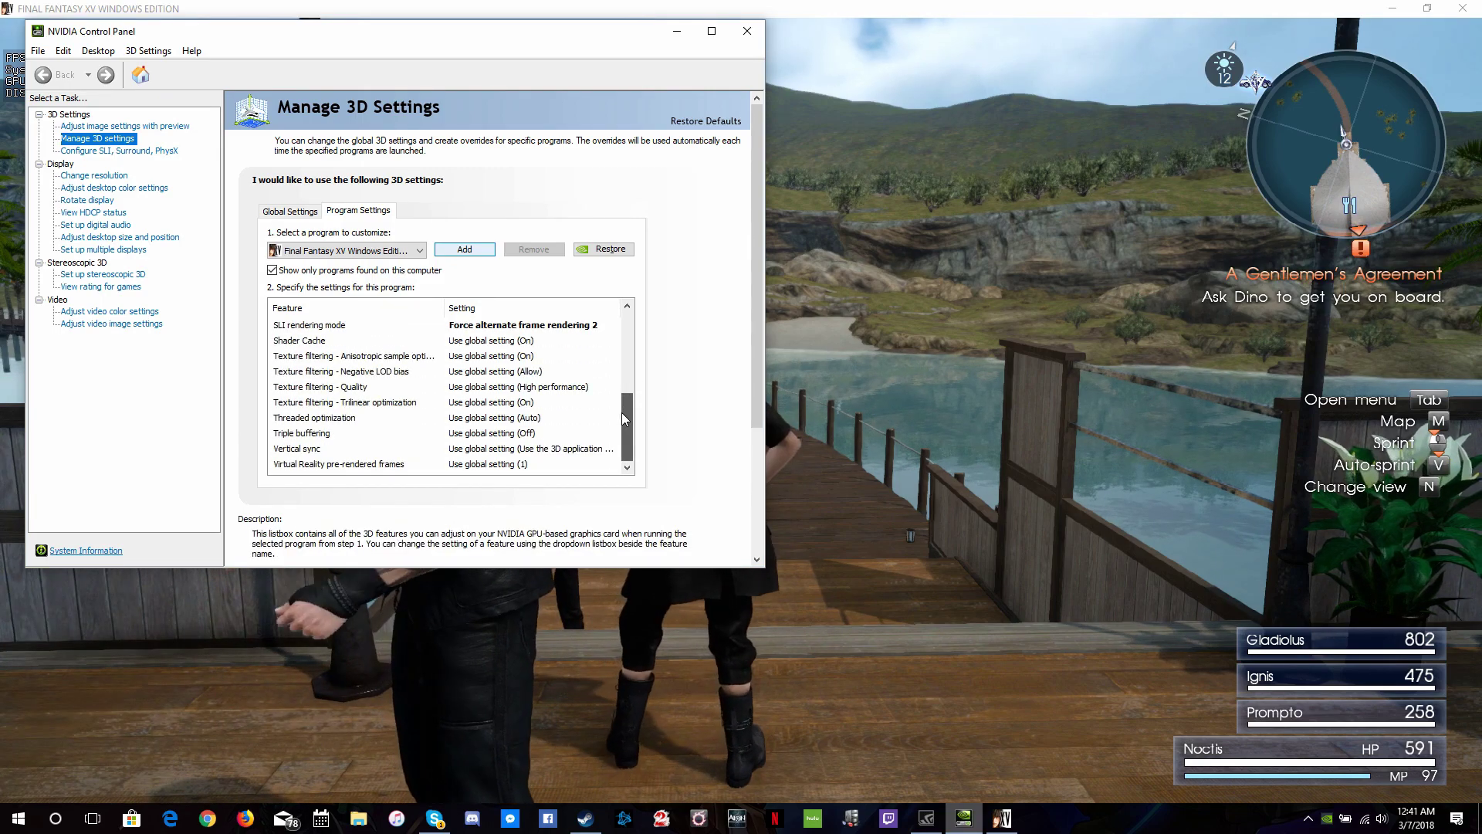
{"action": "left_click", "coordinate": [466, 325]}
{"action": "left_click", "coordinate": [466, 325]}
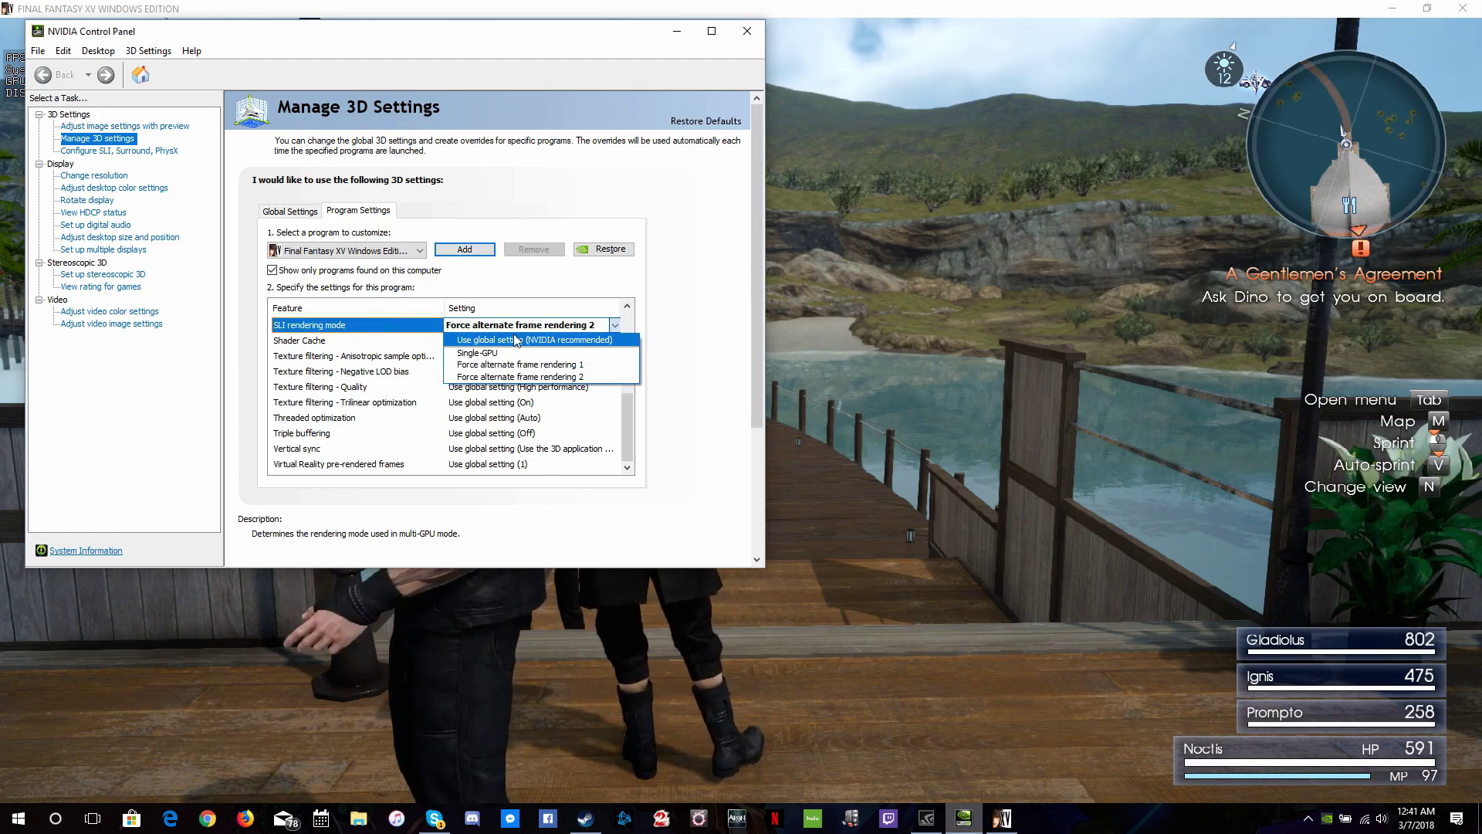
{"action": "left_click", "coordinate": [511, 379]}
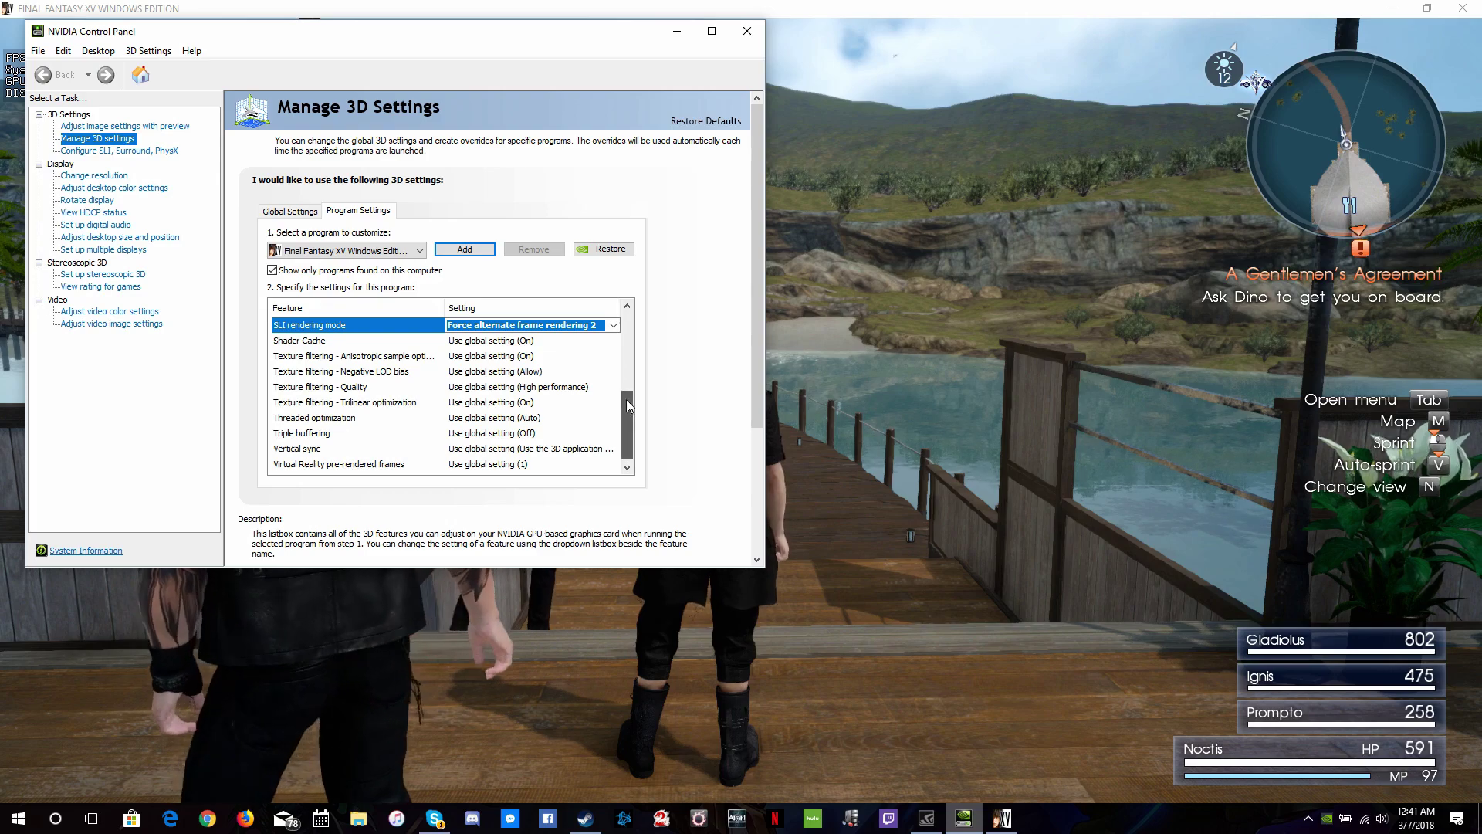
Step: Review the game's 3D settings and the program choices without adding a program, and close NVIDIA Control Panel to return to the game
{"action": "scroll", "coordinate": [627, 399], "scroll_direction": "up", "scroll_amount": 3}
{"action": "mouse_move", "coordinate": [633, 349]}
{"action": "left_mouse_down"}
{"action": "mouse_move", "coordinate": [627, 310]}
{"action": "mouse_move", "coordinate": [631, 405]}
{"action": "mouse_move", "coordinate": [626, 332]}
{"action": "mouse_move", "coordinate": [629, 359]}
{"action": "left_mouse_up"}
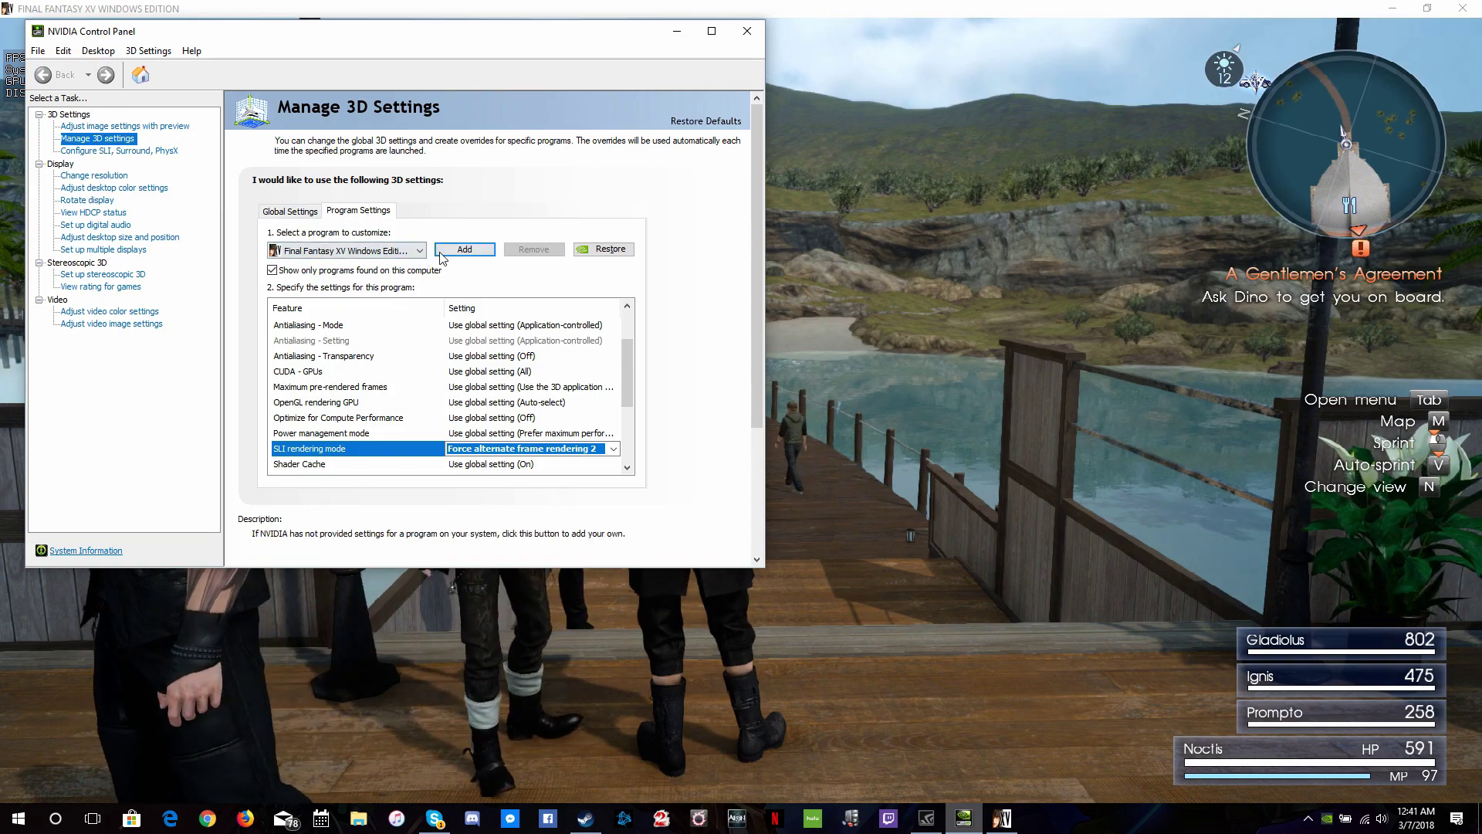
{"action": "left_click", "coordinate": [396, 252]}
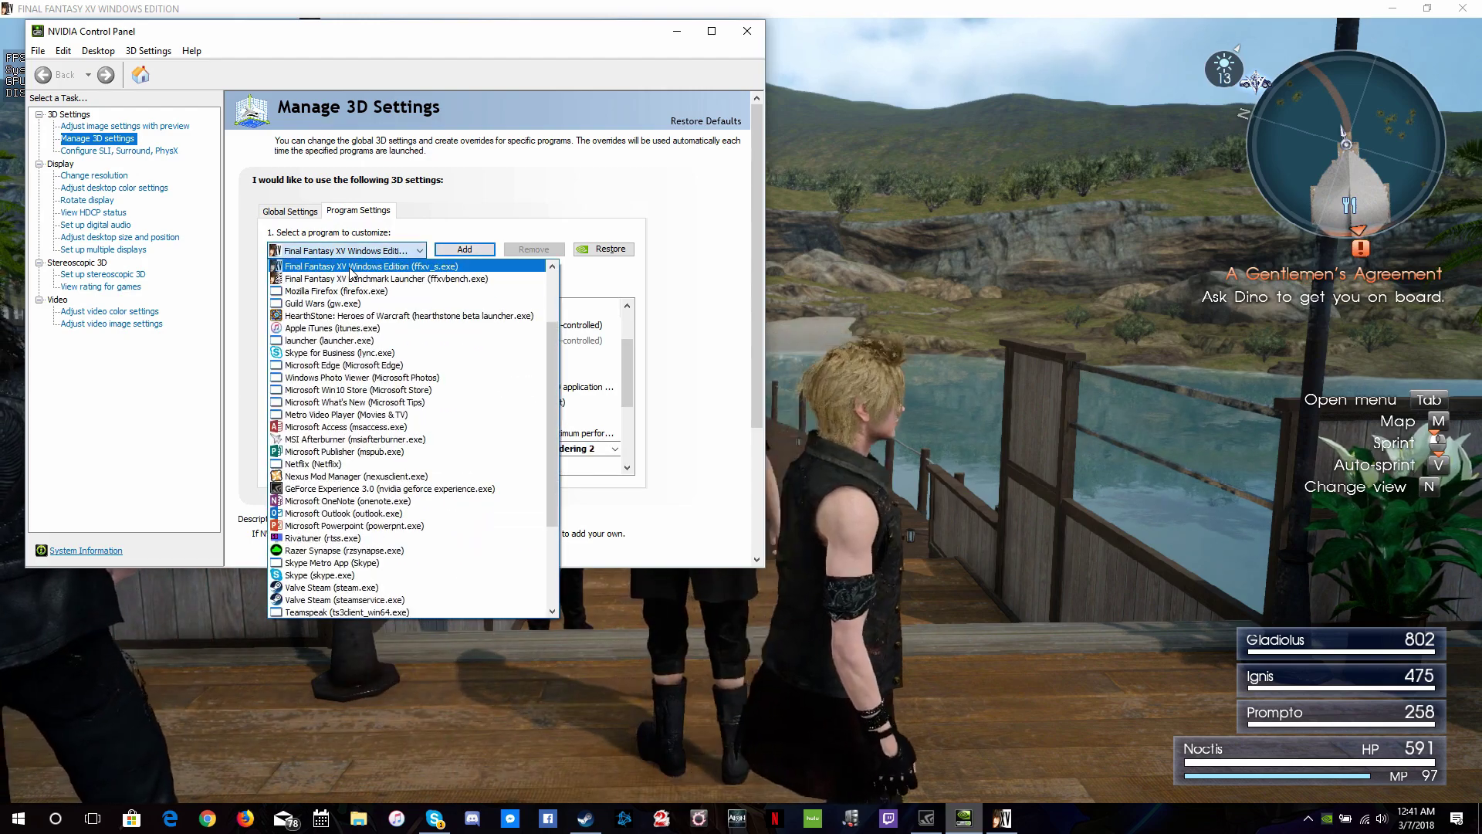
{"action": "left_click", "coordinate": [456, 255]}
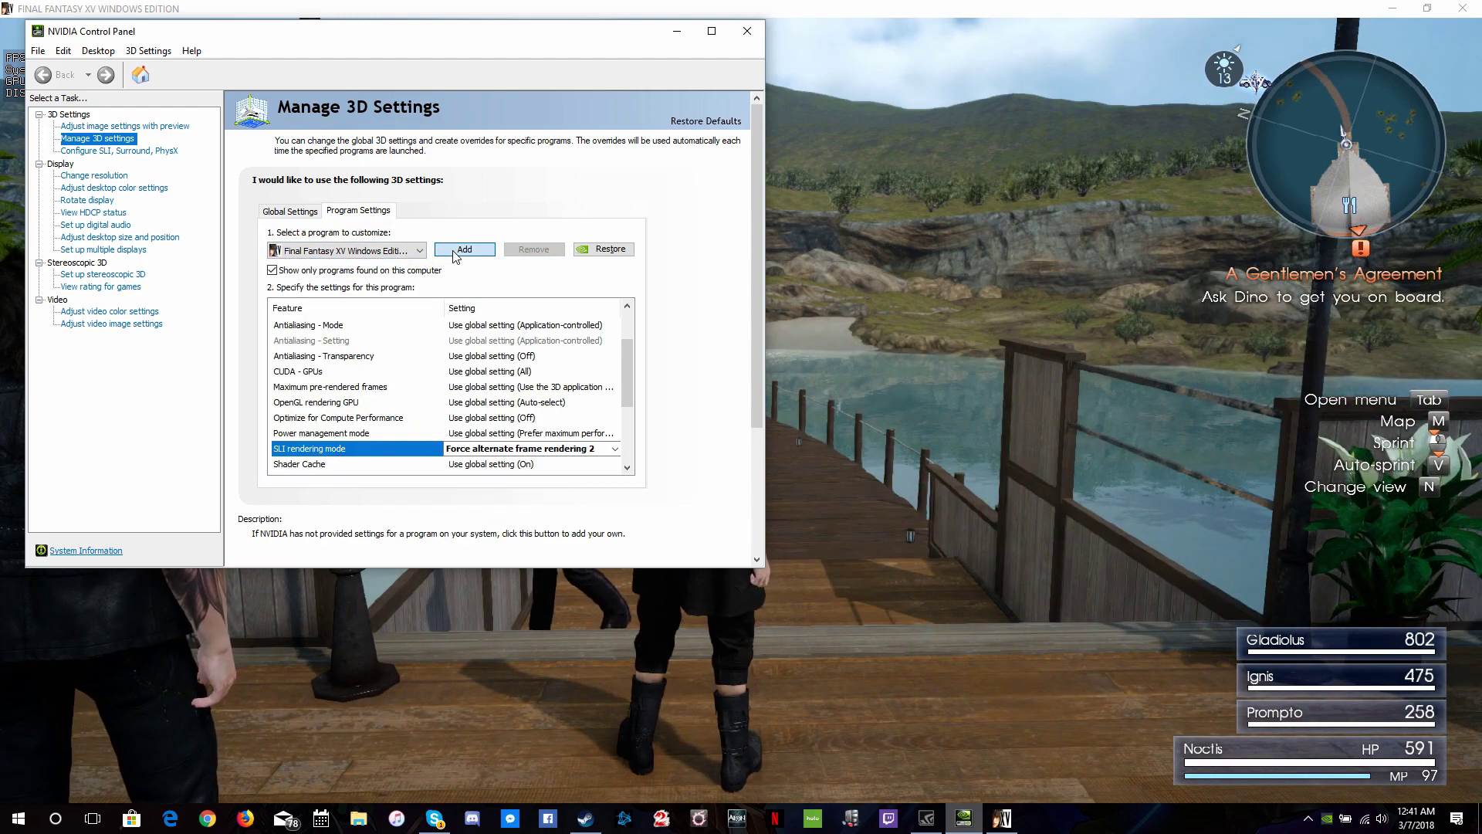
{"action": "left_click", "coordinate": [461, 250]}
{"action": "left_click", "coordinate": [538, 517]}
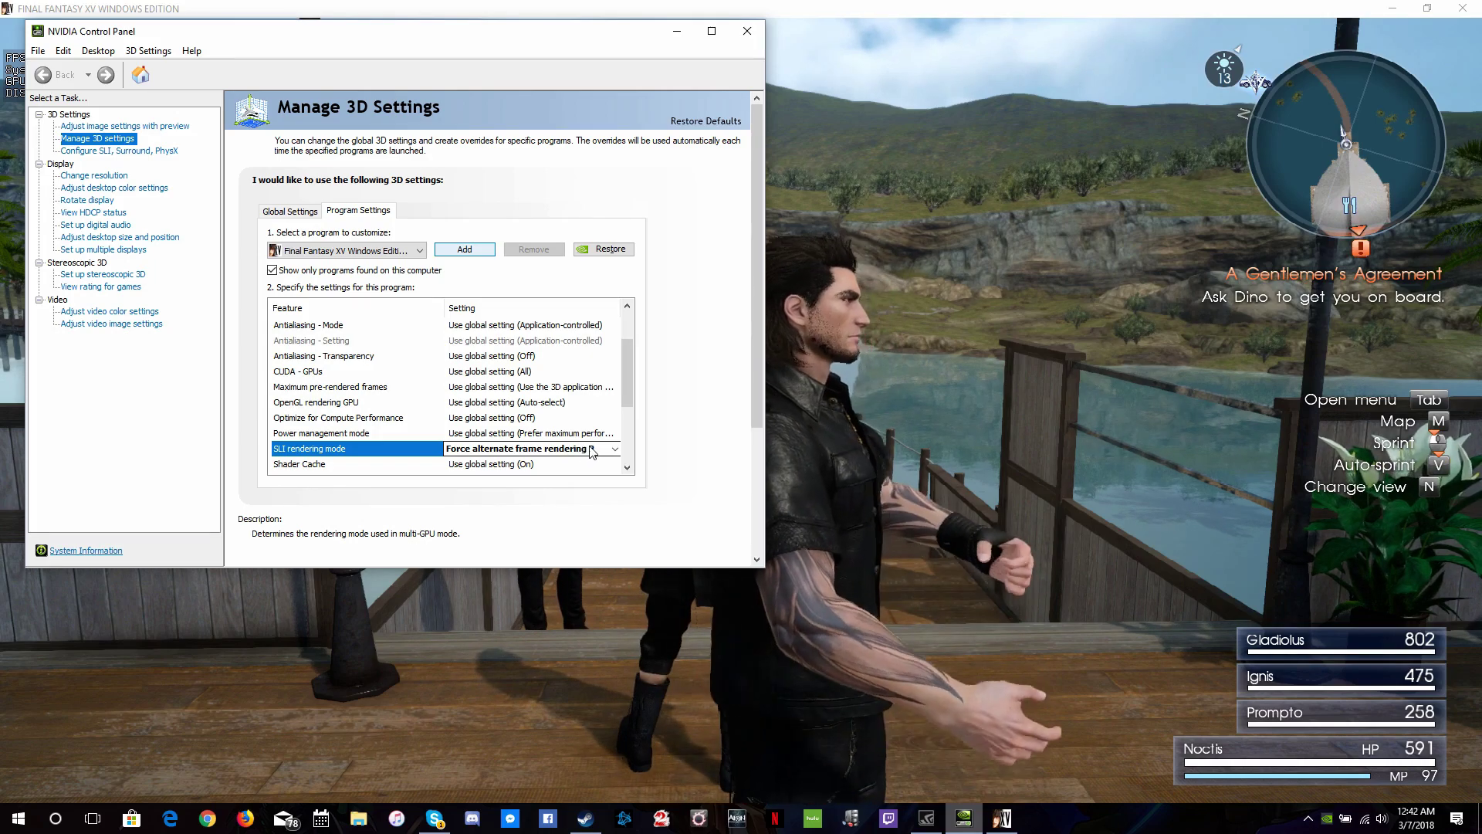
{"action": "left_click", "coordinate": [739, 29]}
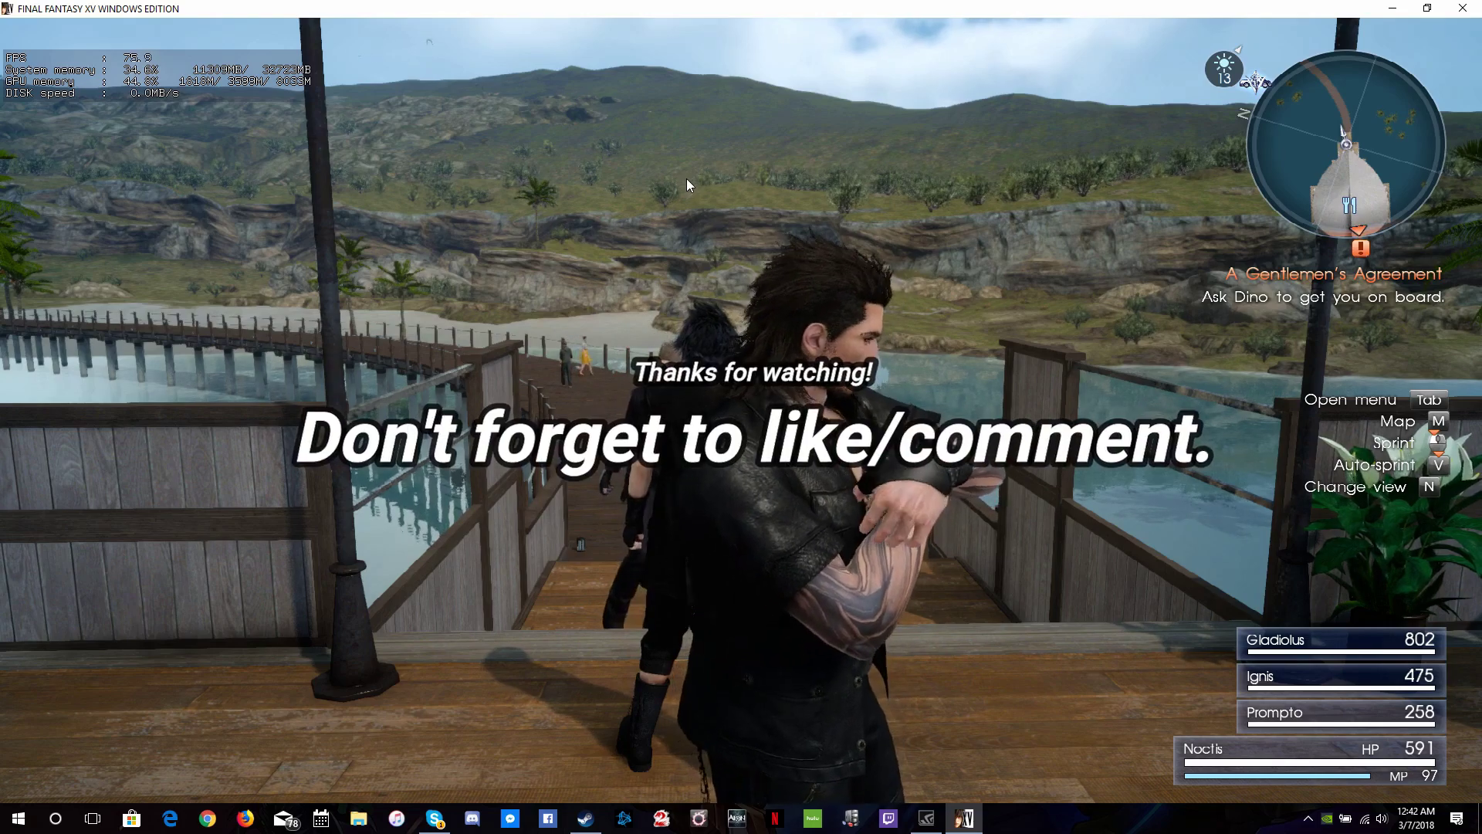